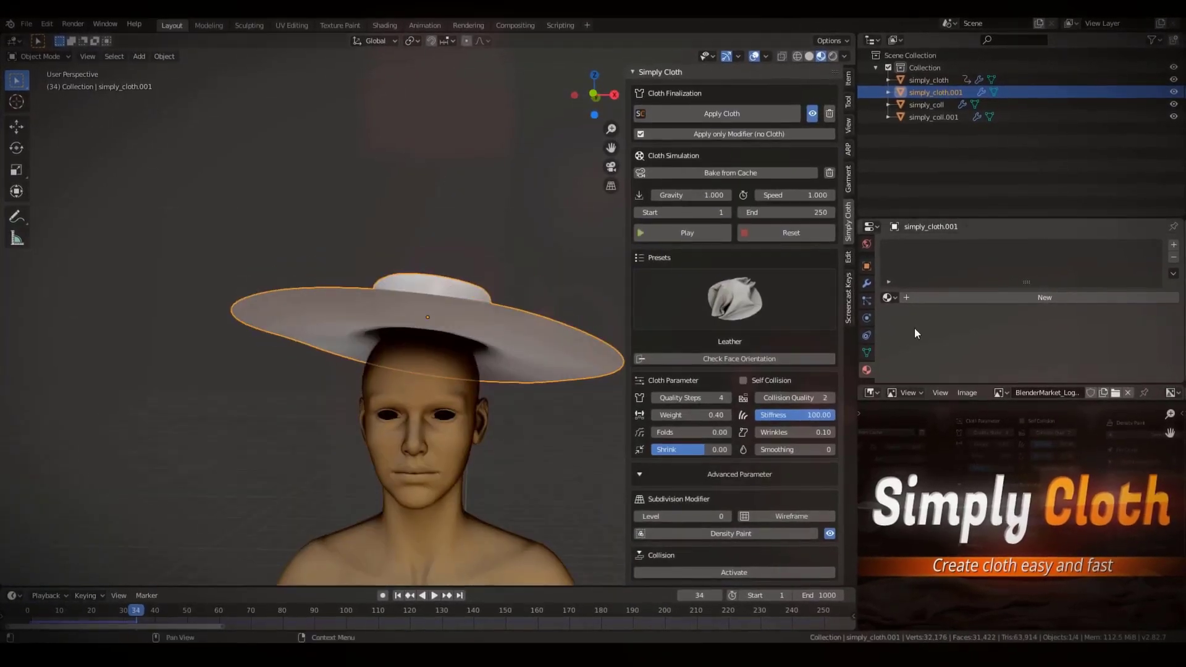
Step: Show the hat cloth's collision physics settings and lower its stiffness to 13.75
{"action": "left_click", "coordinate": [866, 318]}
{"action": "scroll", "coordinate": [958, 321], "scroll_direction": "down", "scroll_amount": 20}
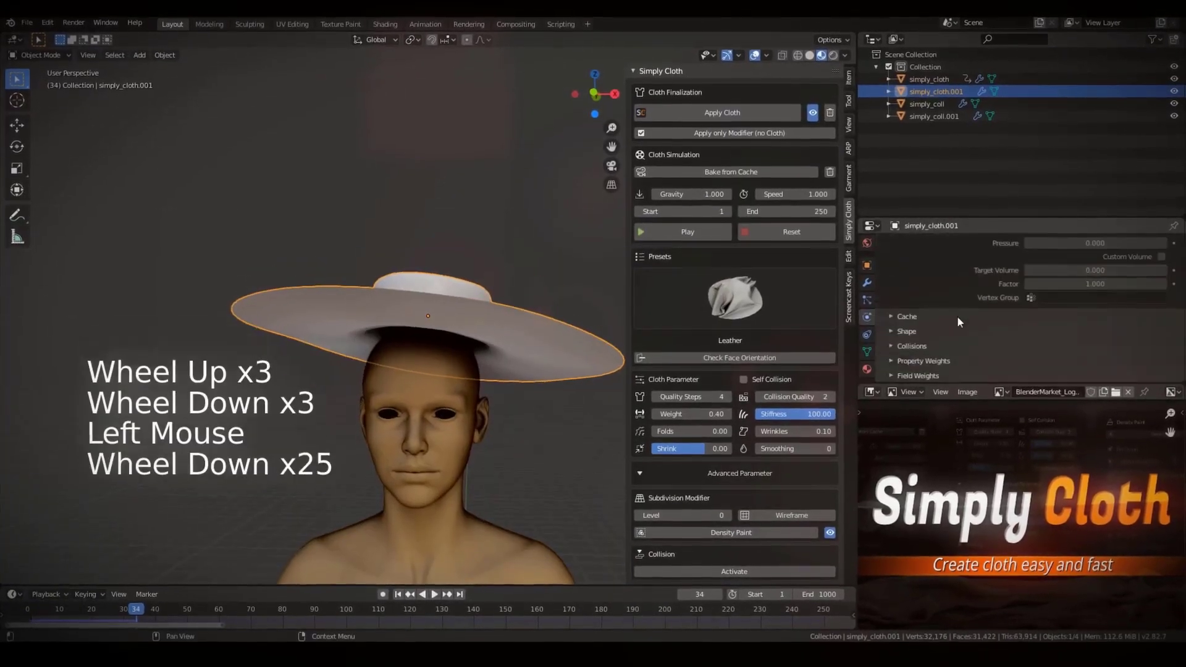
{"action": "left_click", "coordinate": [914, 346]}
{"action": "middle_click_drag", "start_coordinate": [383, 272], "coordinate": [469, 294]}
{"action": "left_click_drag", "start_coordinate": [815, 416], "coordinate": [768, 416]}
Step: Add two loop cuts to the hat mesh in Edit Mode and run its cloth simulation
{"action": "key", "text": "ctrl+r"}
{"action": "key", "text": "ctrl+r"}
{"action": "key", "text": "Tab"}
{"action": "scroll", "coordinate": [553, 337], "scroll_direction": "down", "scroll_amount": 5}
{"action": "middle_click_drag", "start_coordinate": [554, 337], "coordinate": [714, 425]}
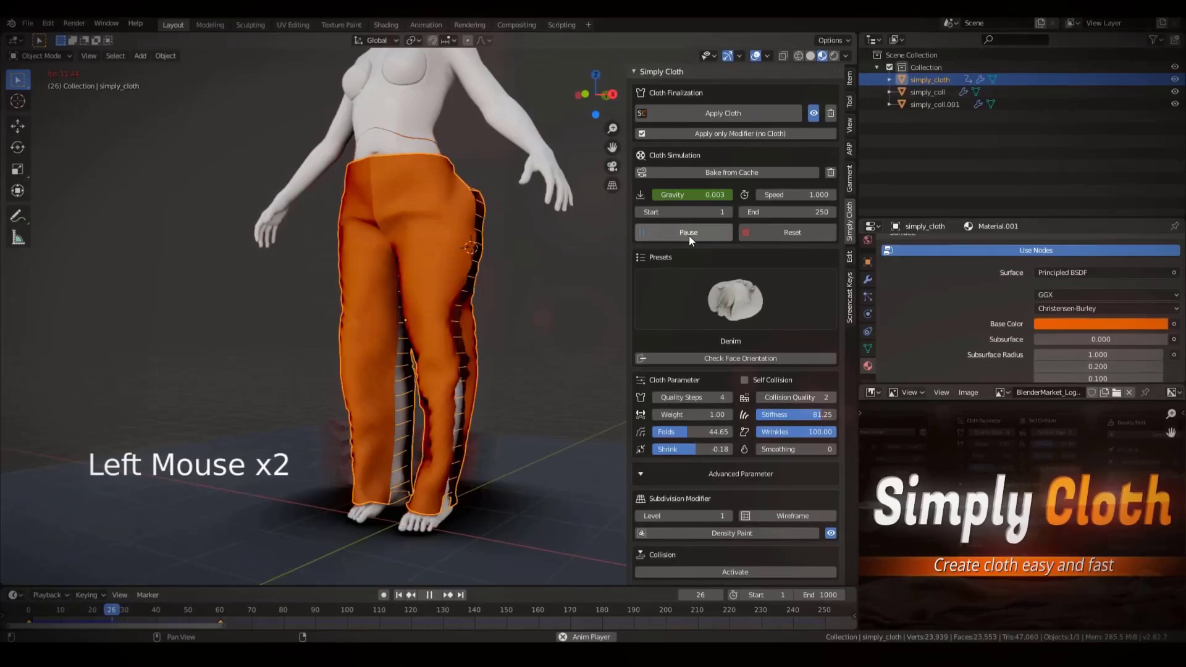
{"action": "left_click", "coordinate": [688, 233]}
{"action": "left_click", "coordinate": [690, 233]}
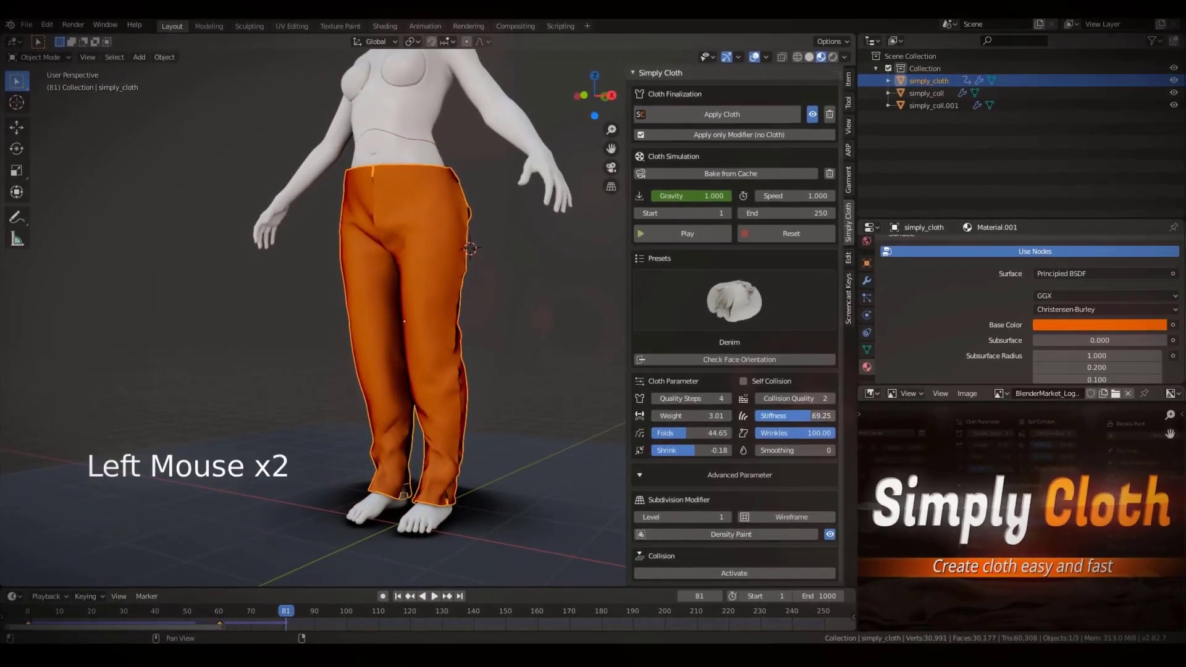
Step: Run the trousers' cloth simulation, toggle self collision and reduce the stiffness and wrinkles
{"action": "left_click", "coordinate": [710, 232]}
{"action": "left_click", "coordinate": [710, 233]}
{"action": "middle_click_drag", "start_coordinate": [396, 296], "coordinate": [482, 291]}
{"action": "left_click", "coordinate": [772, 381]}
{"action": "left_click_drag", "start_coordinate": [797, 416], "coordinate": [789, 416]}
{"action": "left_click_drag", "start_coordinate": [766, 433], "coordinate": [760, 434]}
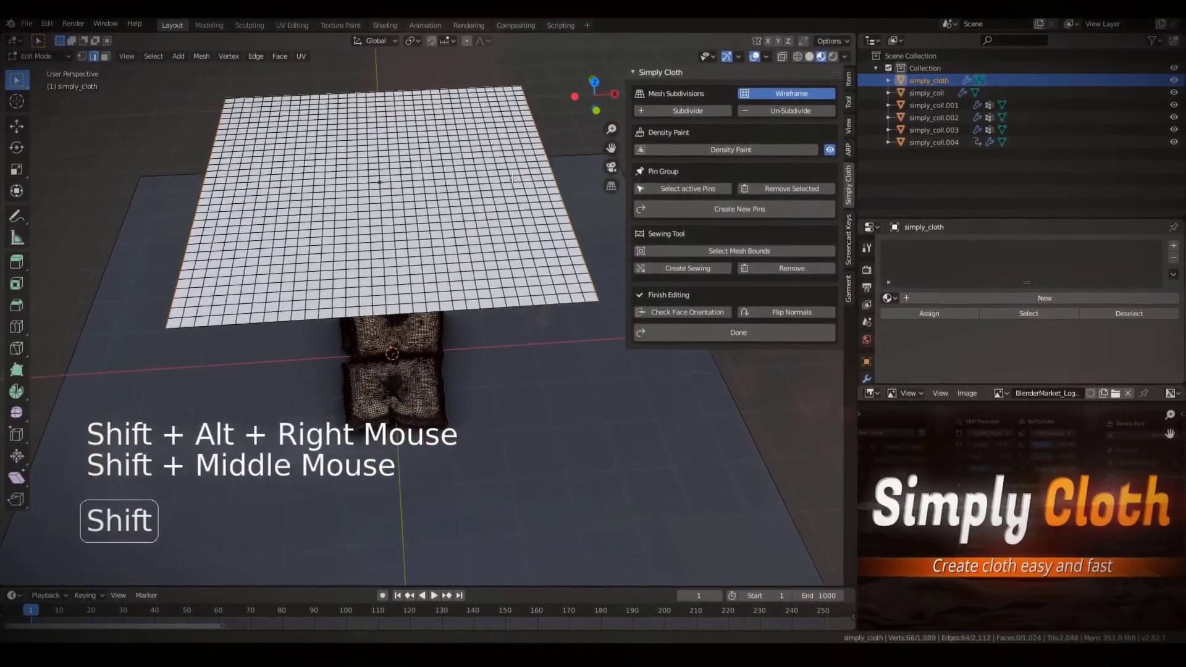
Step: Edit the side edges of the plane above the pillows in Edit Mode and run its cloth simulation
{"action": "left_click_drag", "start_coordinate": [543, 358], "coordinate": [528, 177]}
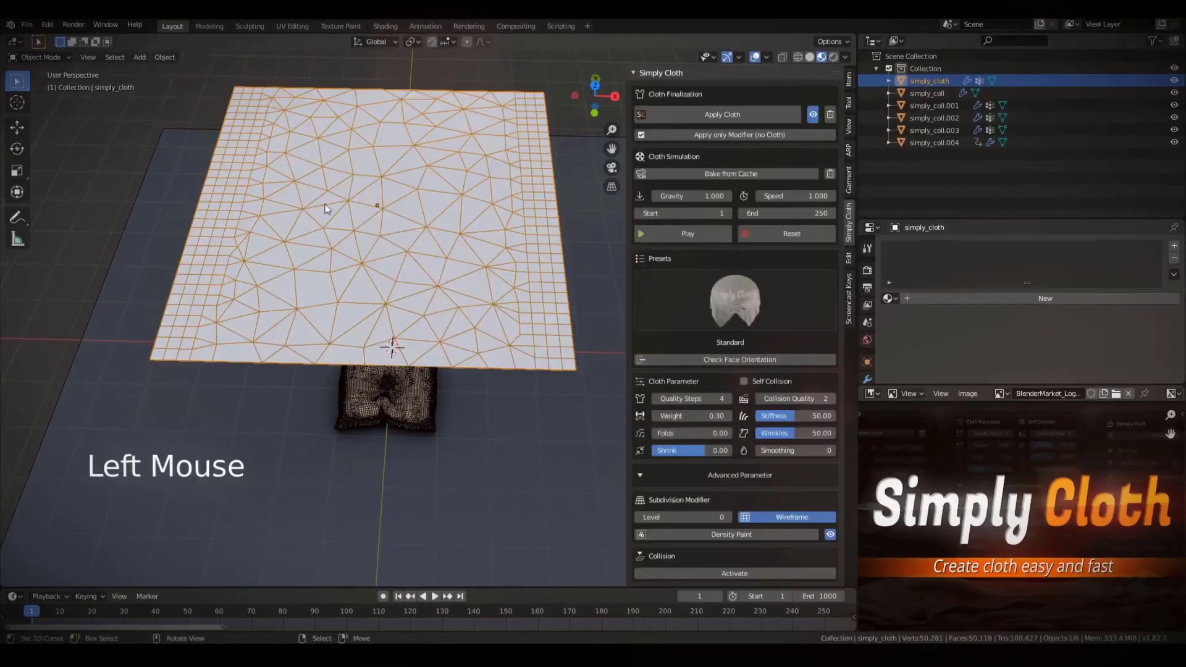
{"action": "key", "text": "Tab"}
{"action": "key", "text": "2"}
{"action": "key", "text": "shift+d"}
{"action": "key", "text": "g"}
{"action": "key", "text": "1"}
{"action": "key", "text": "a"}
{"action": "key", "text": "a"}
{"action": "key", "text": "a"}
{"action": "key", "text": "c"}
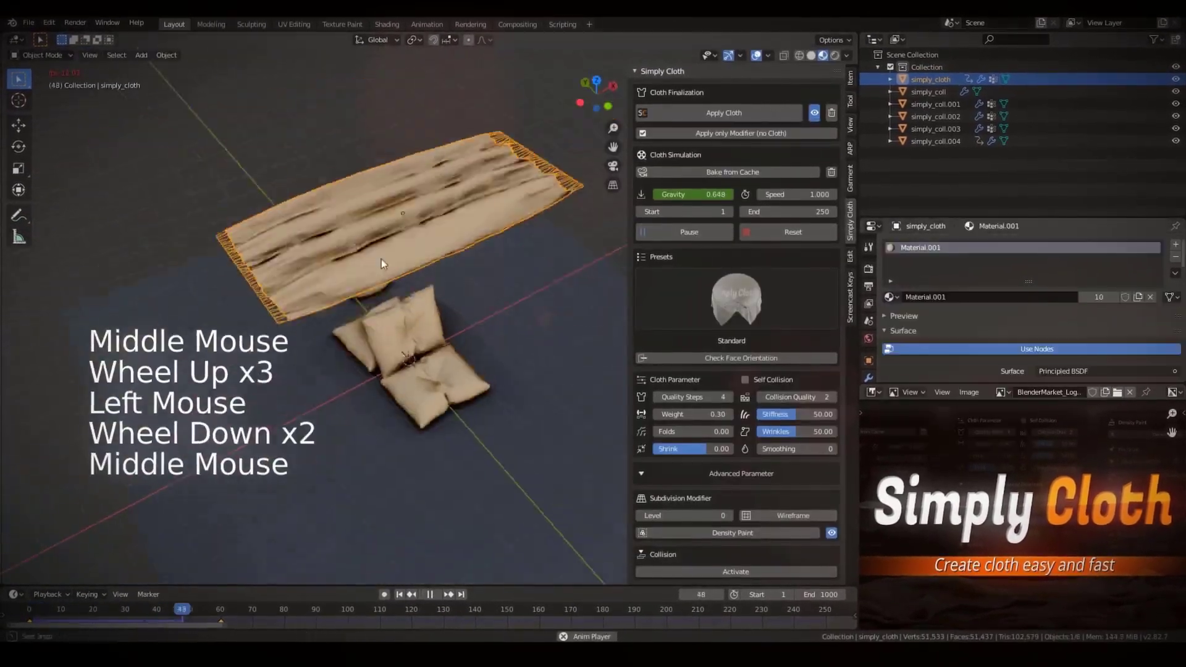
{"action": "left_click", "coordinate": [692, 234]}
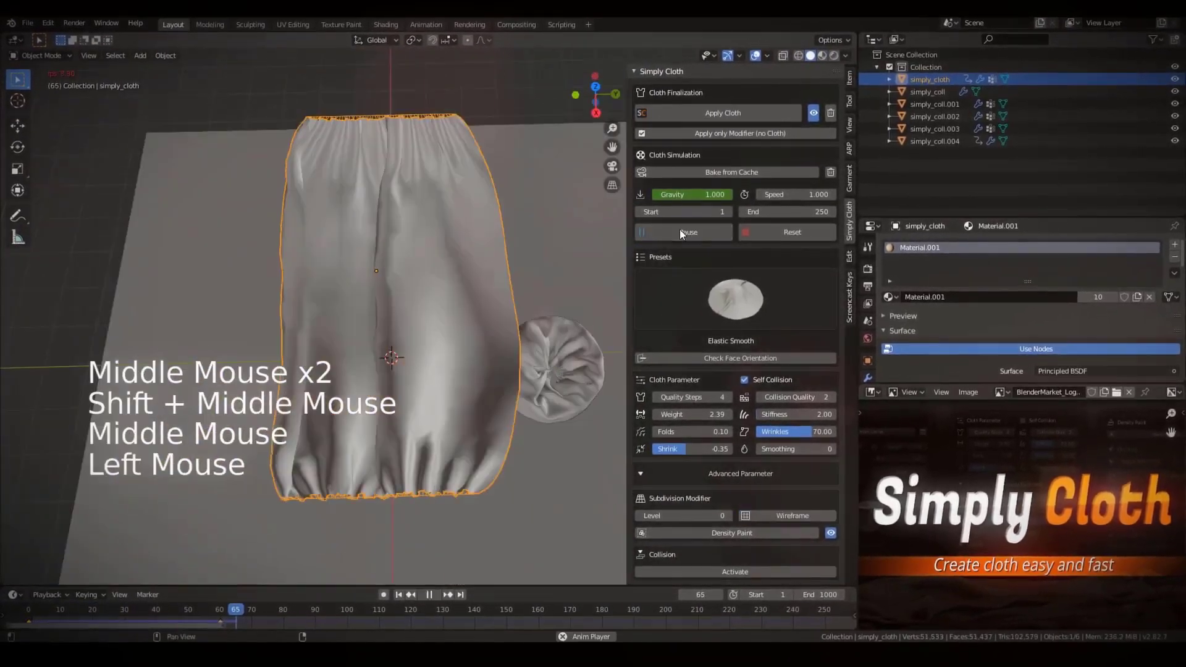
Step: Apply the Pressure preset to the cloth above the pillows and run the cloth, pillow and cylinder simulations
{"action": "left_click", "coordinate": [733, 299]}
{"action": "left_click", "coordinate": [553, 459]}
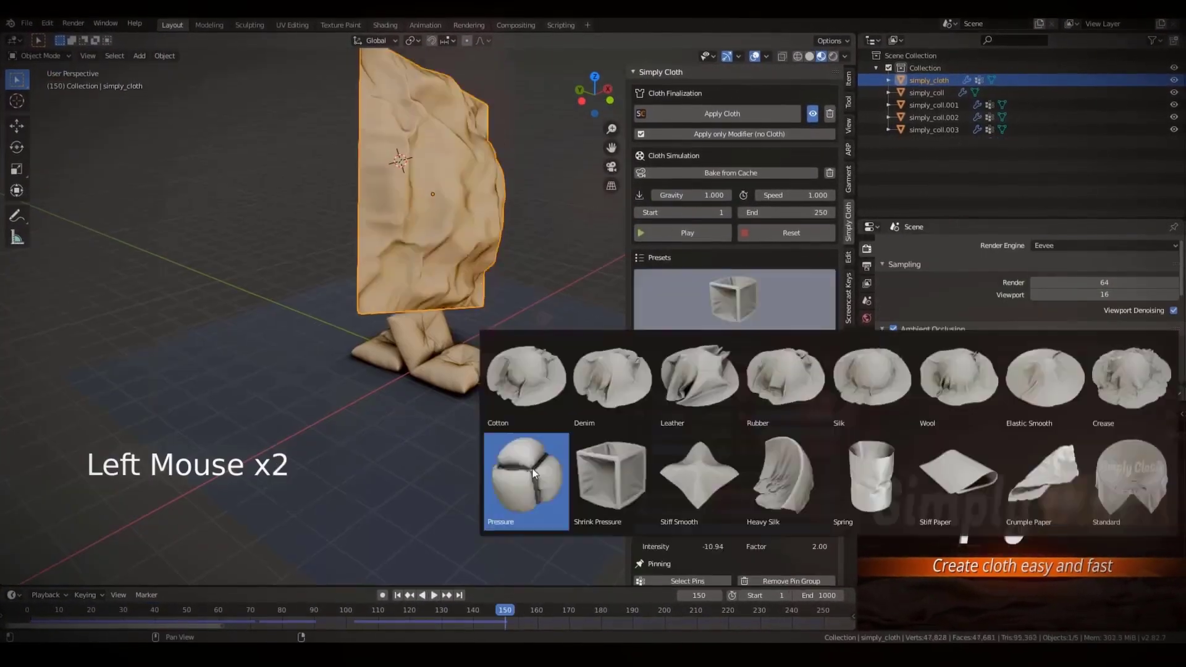
{"action": "left_click", "coordinate": [525, 479]}
{"action": "left_click", "coordinate": [685, 234]}
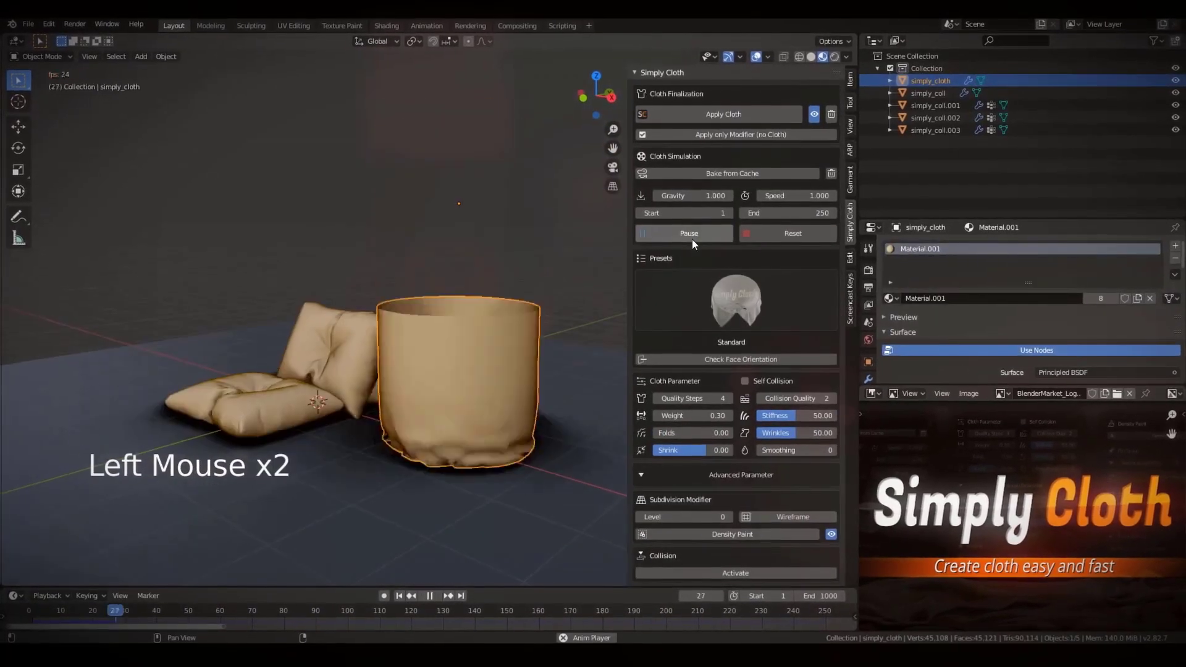
{"action": "left_click", "coordinate": [698, 234]}
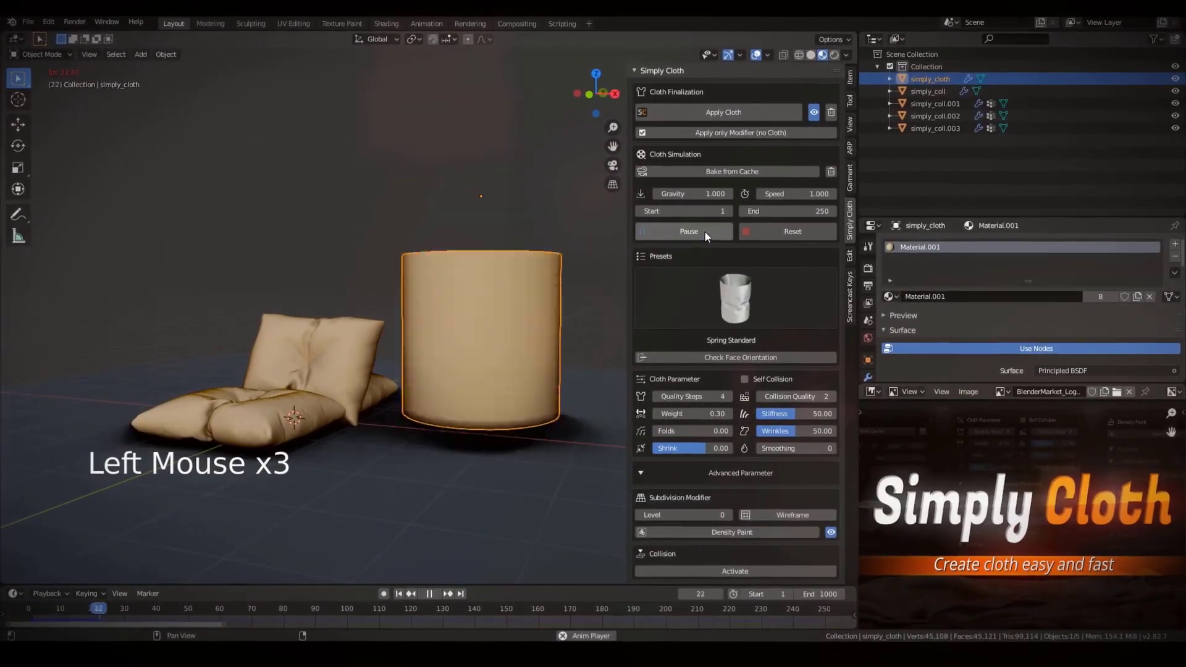
{"action": "double_click", "coordinate": [694, 236]}
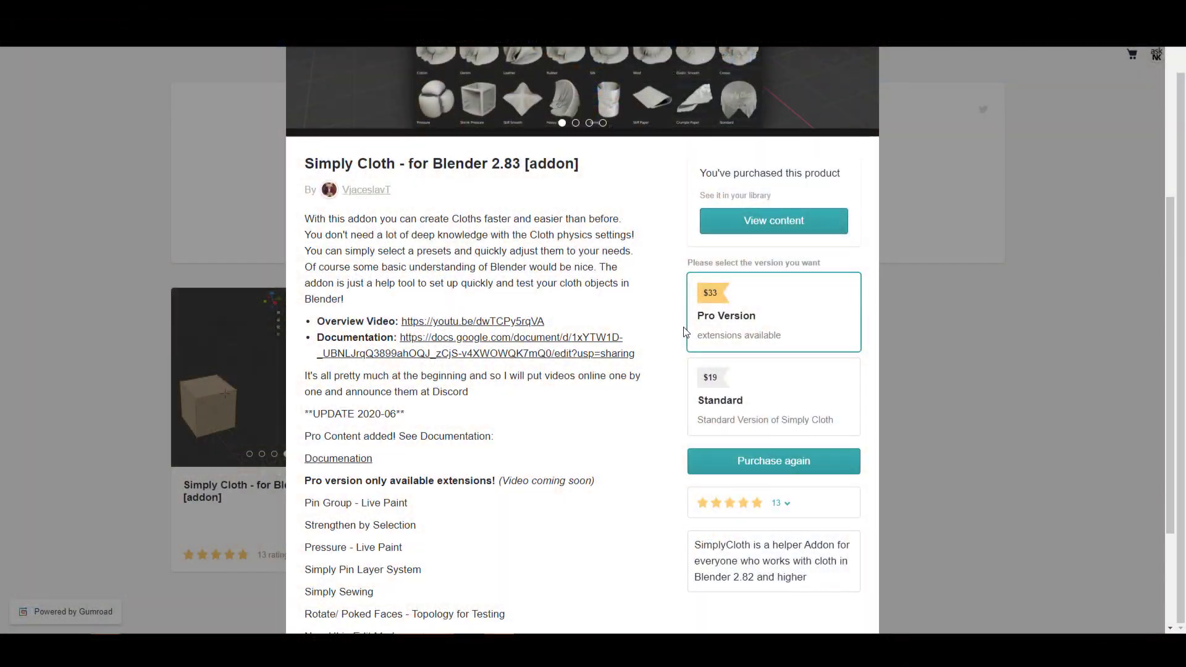
Step: Open the purchased content page of the Simply Cloth add-on on Gumroad to view its downloadable files
{"action": "left_click", "coordinate": [750, 228]}
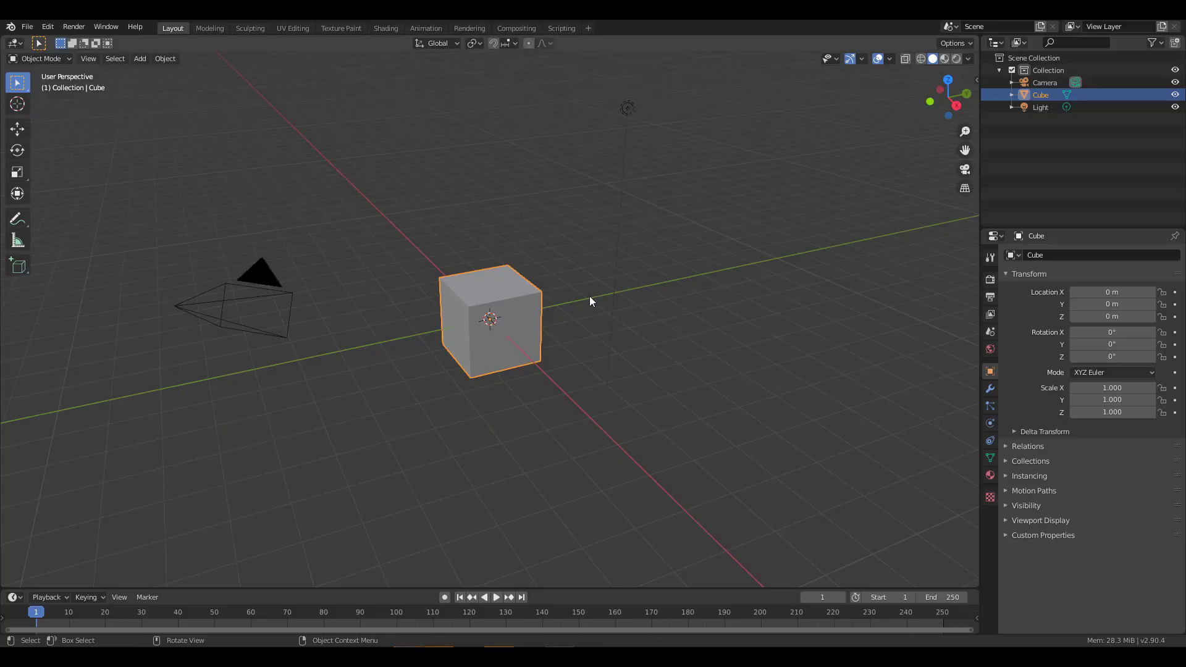
{"action": "scroll", "coordinate": [589, 295], "scroll_direction": "up", "scroll_amount": 3}
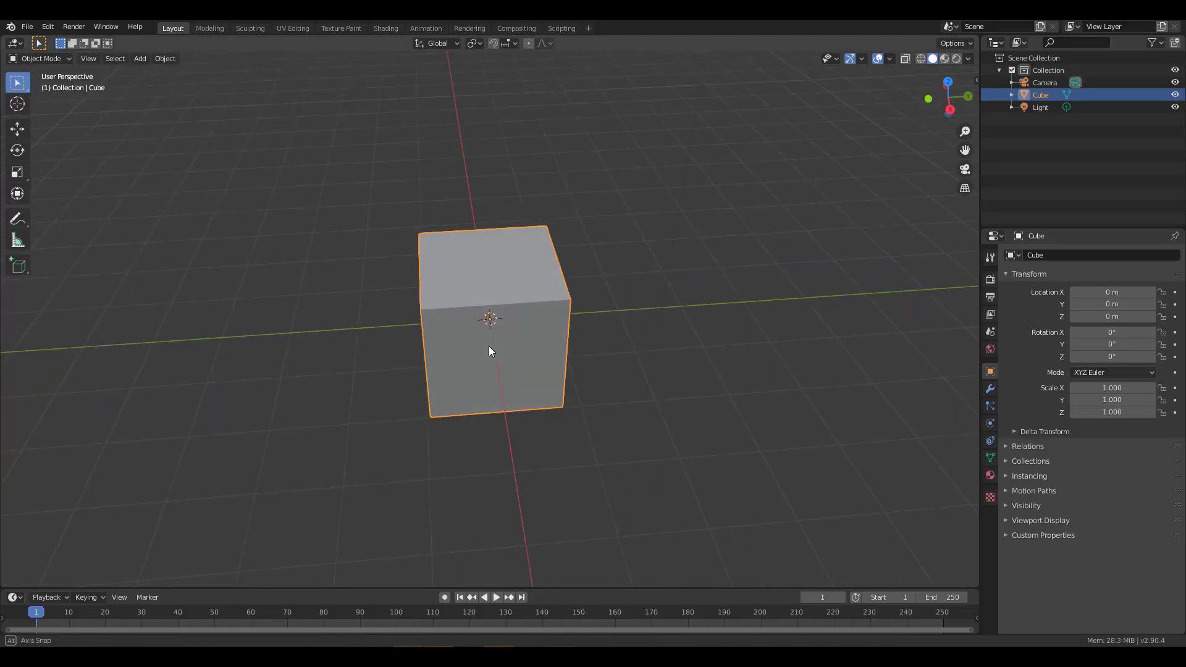
Step: Add a grid mesh at the default cube and scale it up to about 3.77
{"action": "left_click", "coordinate": [652, 275]}
{"action": "key", "text": "shift+a"}
{"action": "mouse_move", "coordinate": [651, 270]}
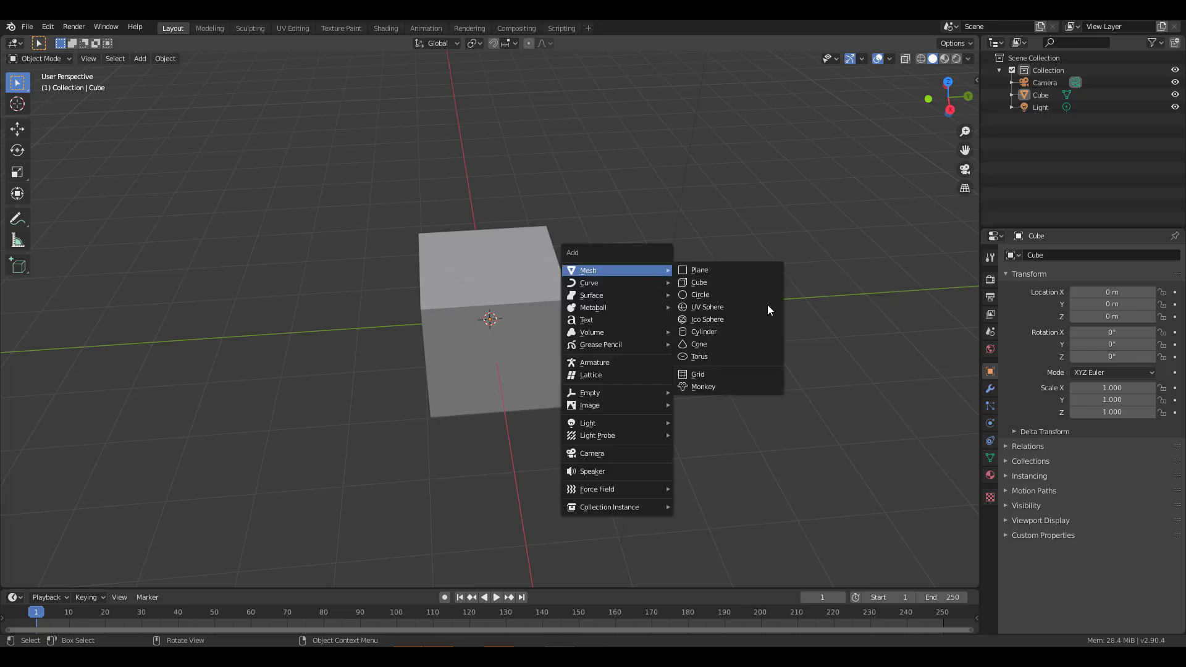
{"action": "left_click", "coordinate": [720, 375]}
{"action": "key", "text": "s"}
{"action": "left_click", "coordinate": [622, 471]}
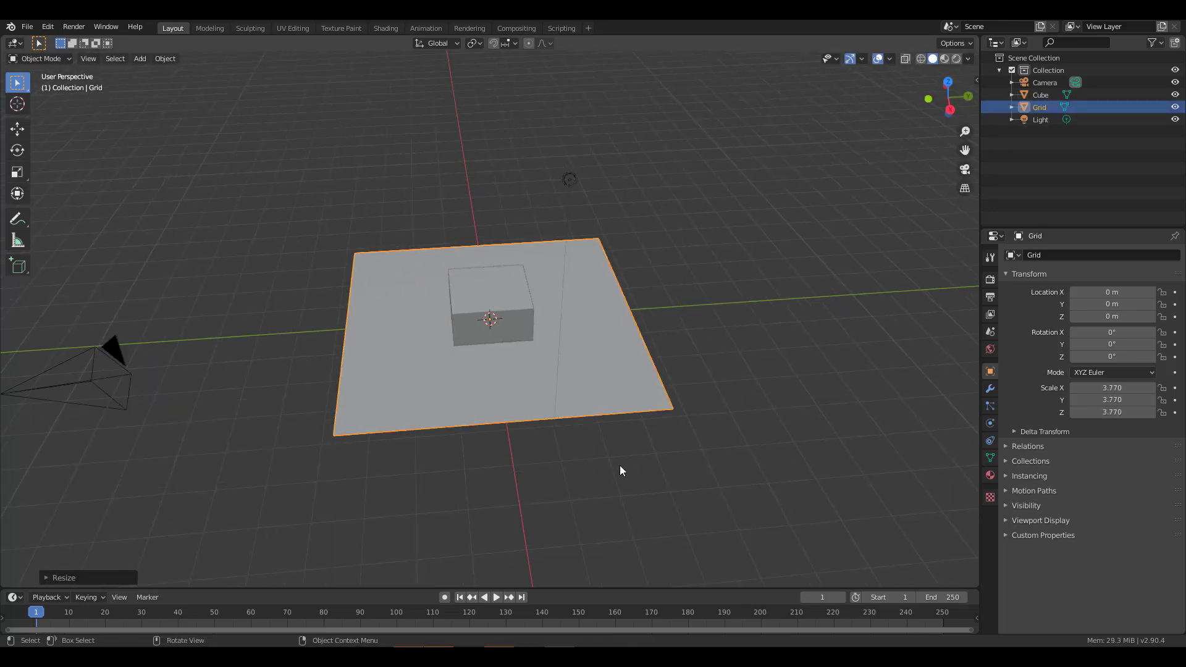
Step: Move the grid straight up above the cube to a height of about 2.29 m
{"action": "middle_click_drag", "start_coordinate": [620, 471], "coordinate": [656, 422]}
{"action": "scroll", "coordinate": [530, 440], "scroll_direction": "up", "scroll_amount": 3}
{"action": "scroll", "coordinate": [356, 354], "scroll_direction": "down", "scroll_amount": 2}
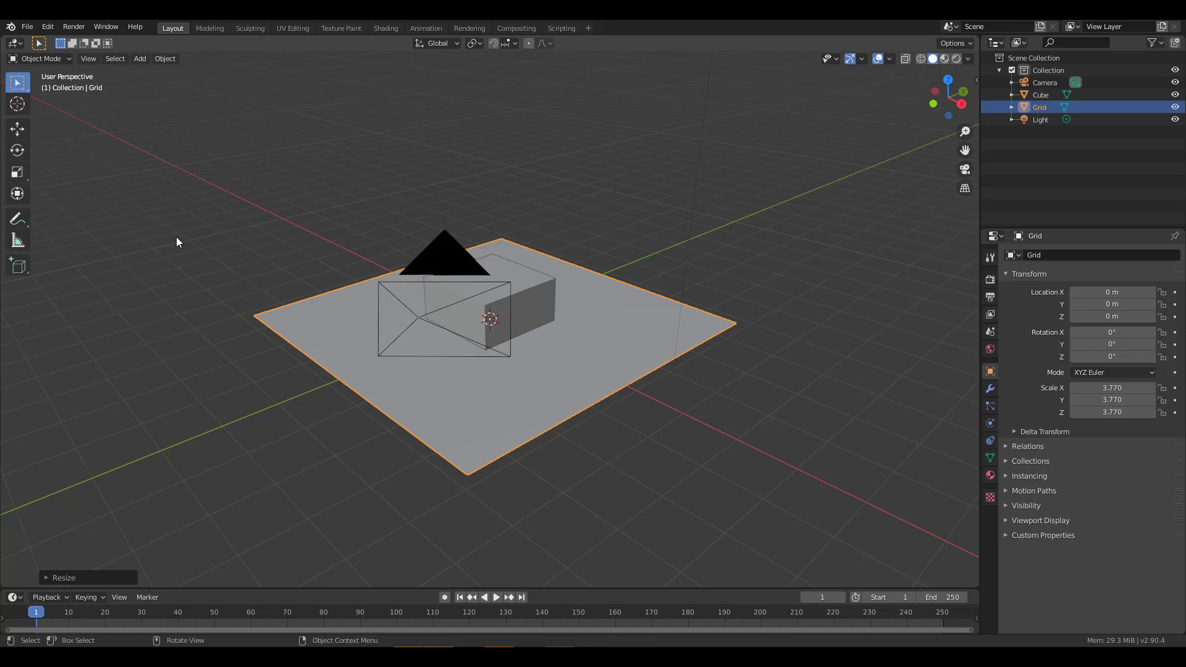
{"action": "left_click", "coordinate": [17, 128]}
{"action": "middle_click_drag", "start_coordinate": [659, 365], "coordinate": [549, 312]}
{"action": "left_click_drag", "start_coordinate": [488, 278], "coordinate": [488, 172]}
Step: Add a Subdivision Surface modifier with 2 viewport levels to the grid, apply it and deselect the grid
{"action": "key", "text": "ctrl+1"}
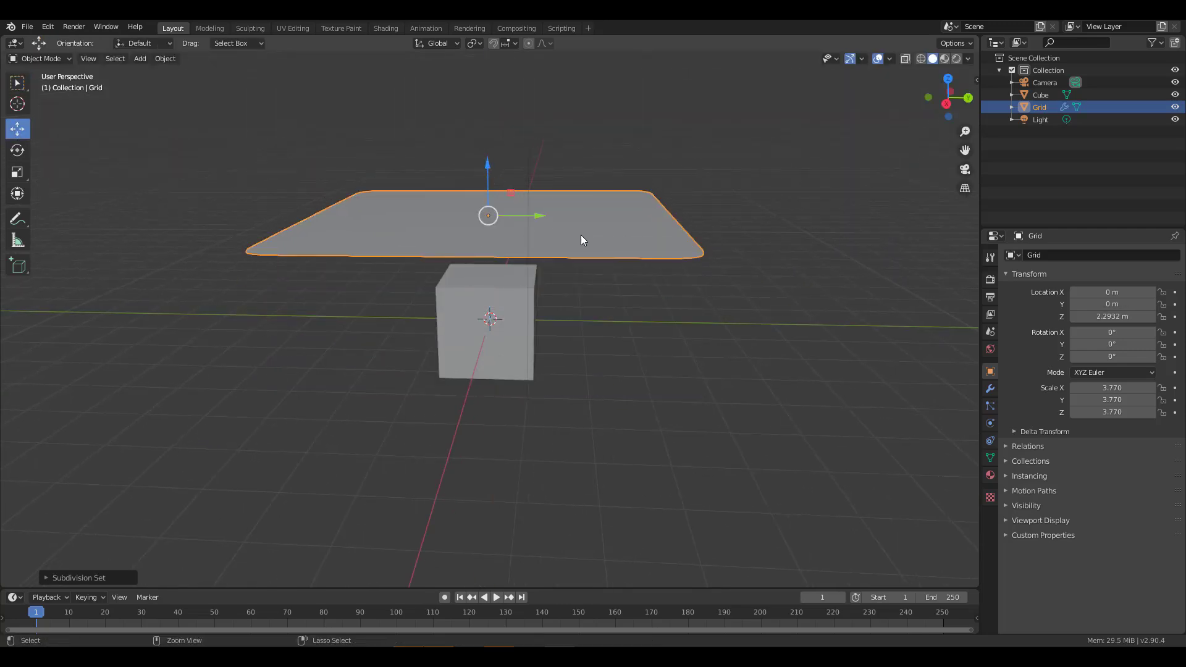
{"action": "middle_click_drag", "start_coordinate": [581, 240], "coordinate": [512, 298]}
{"action": "left_click", "coordinate": [990, 389]}
{"action": "left_click", "coordinate": [1044, 293]}
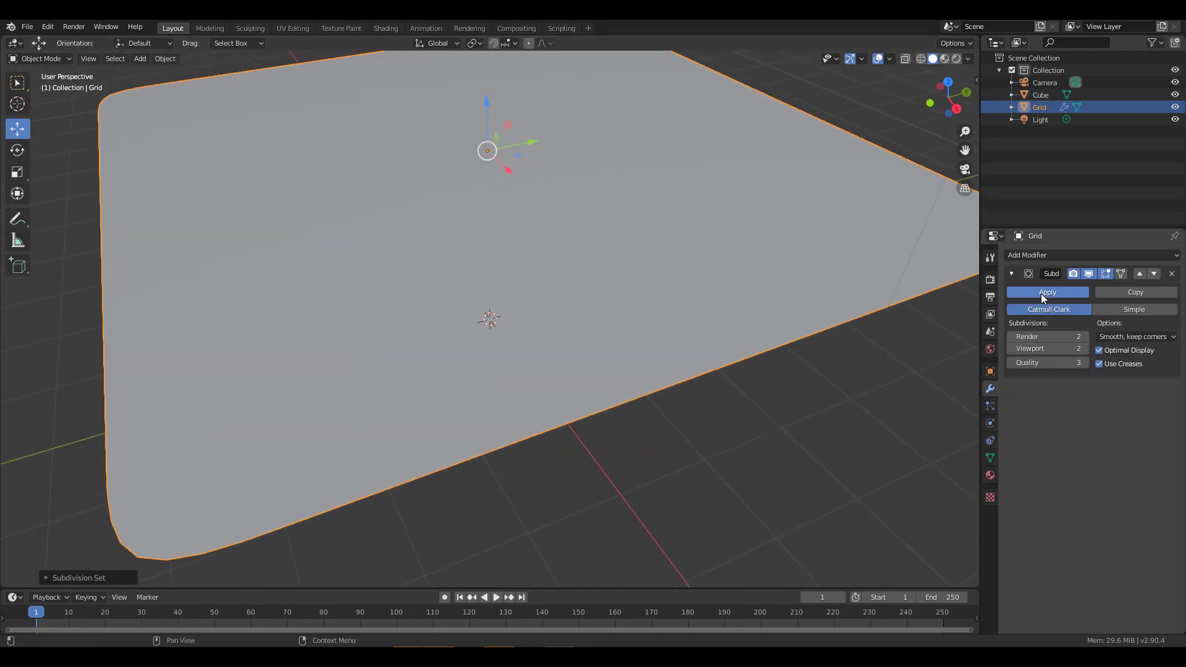
{"action": "scroll", "coordinate": [828, 357], "scroll_direction": "down", "scroll_amount": 6}
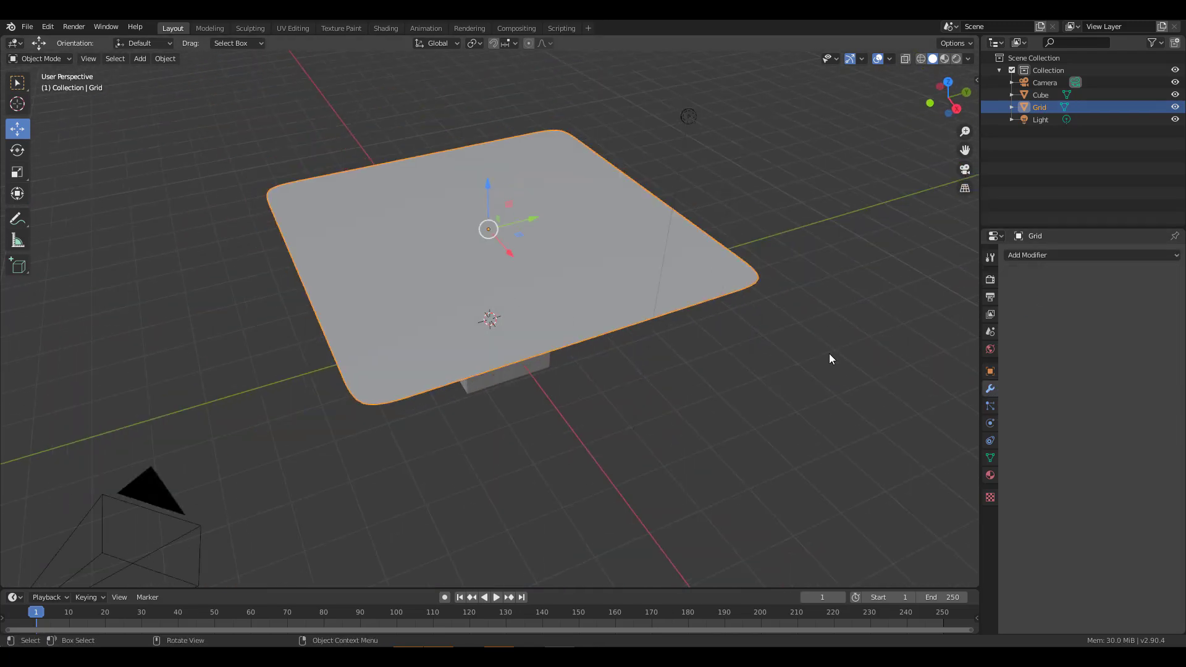
{"action": "left_click", "coordinate": [761, 354]}
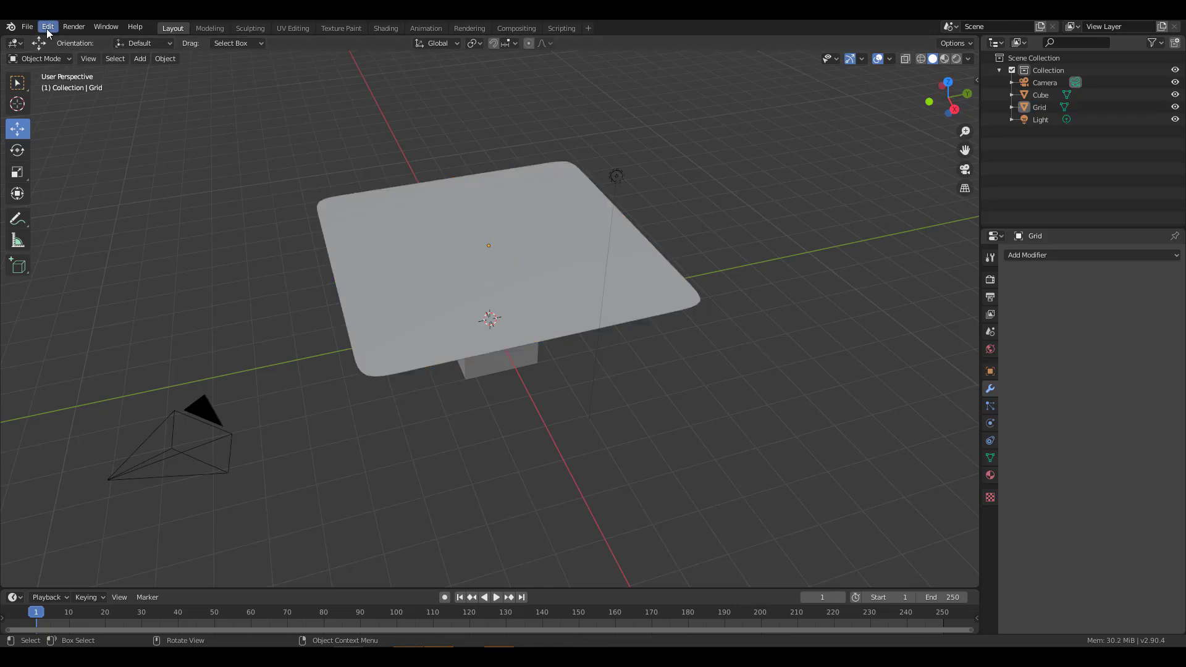
Step: Install and enable the Simply-Cloth-Pro add-on in the preferences, checking its details before closing them
{"action": "left_click", "coordinate": [47, 27]}
{"action": "left_click", "coordinate": [94, 202]}
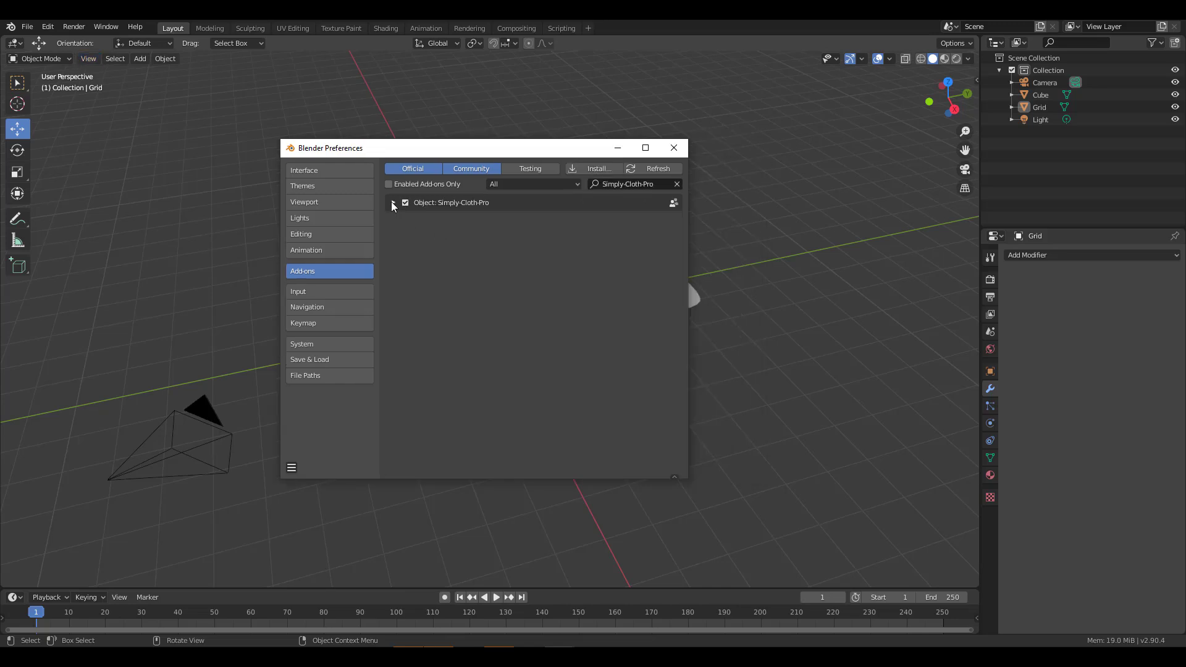
{"action": "left_click", "coordinate": [393, 203]}
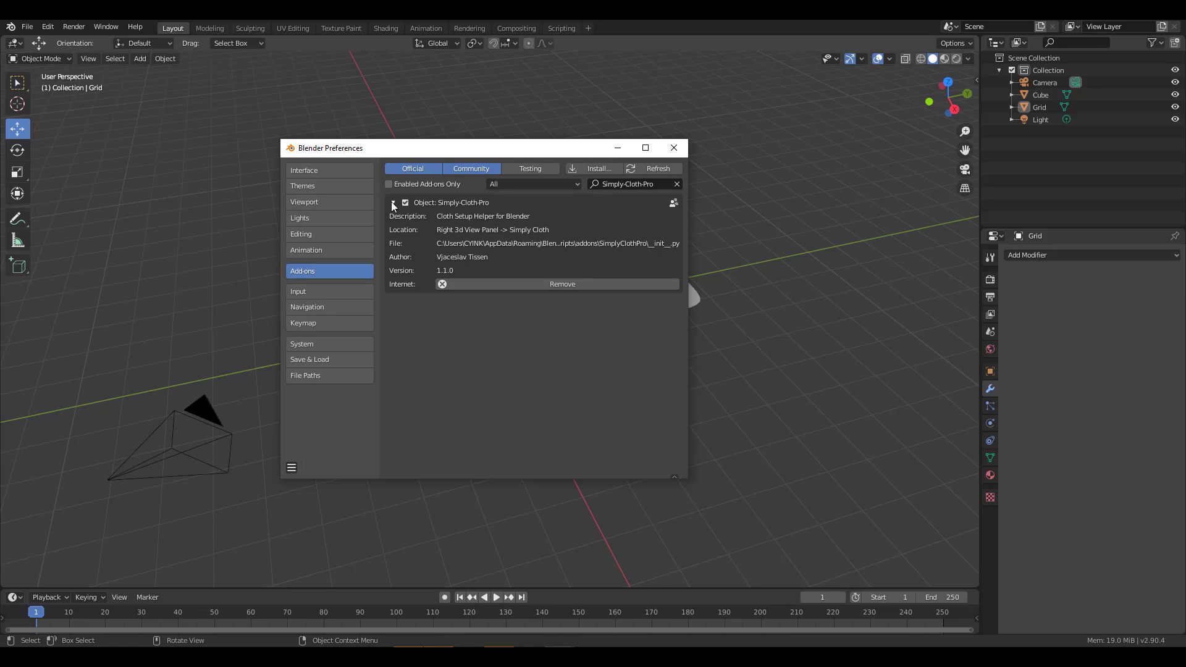
{"action": "left_click", "coordinate": [392, 203]}
{"action": "left_click", "coordinate": [392, 203]}
{"action": "left_click", "coordinate": [392, 204]}
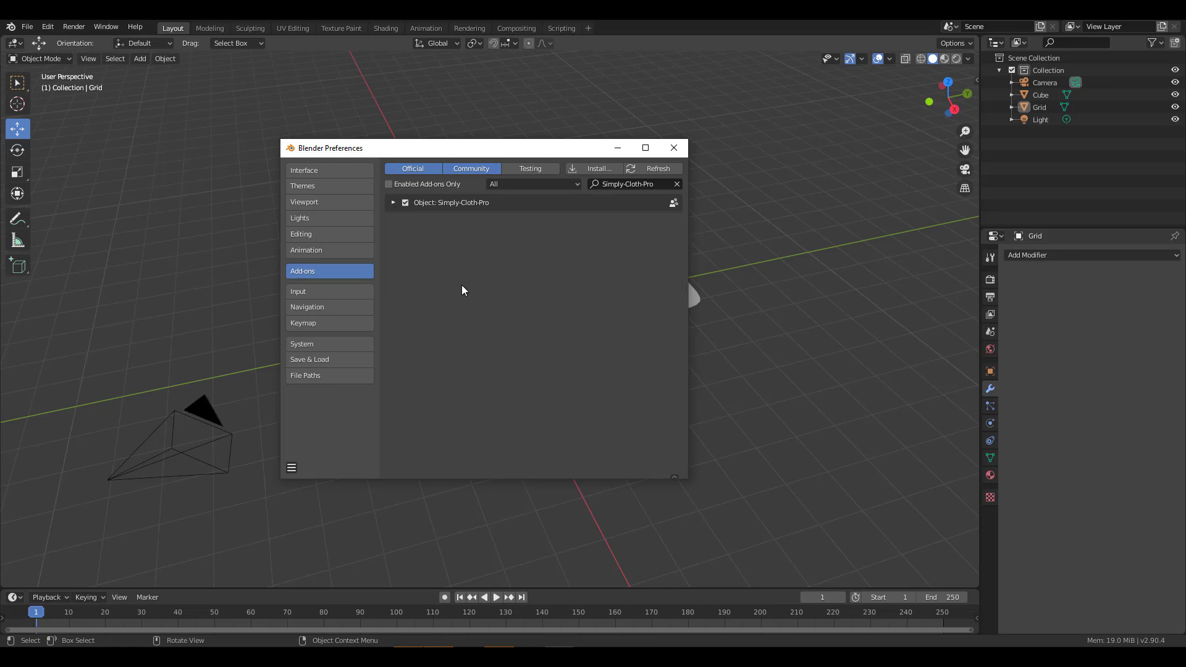
{"action": "left_click", "coordinate": [673, 147]}
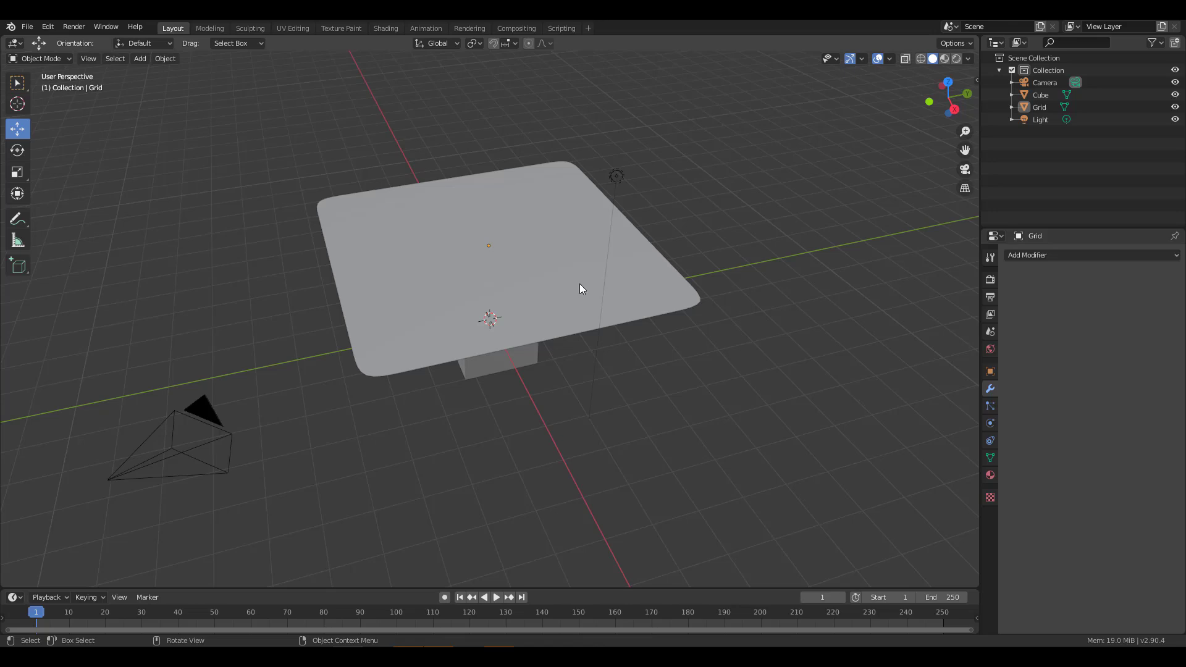
Step: Turn the grid into a Simply Cloth object and activate collision on the cube below it
{"action": "middle_click_drag", "start_coordinate": [579, 284], "coordinate": [494, 426]}
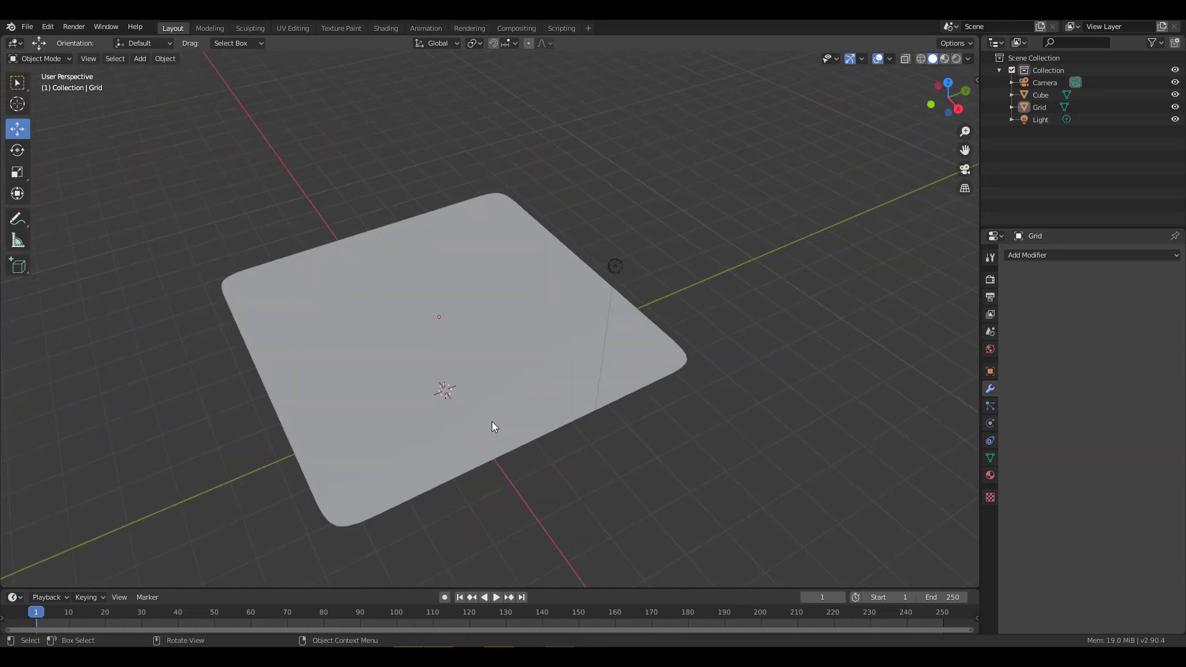
{"action": "key", "text": "n"}
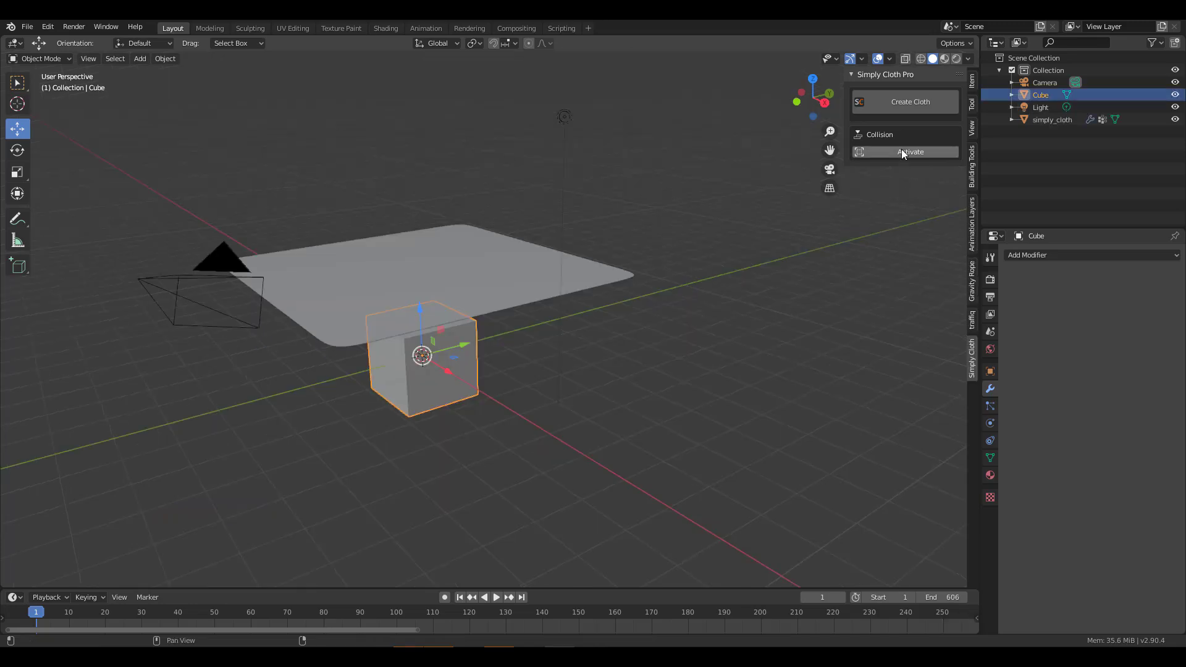
{"action": "left_click", "coordinate": [900, 152]}
Step: Run the grid's cloth simulation so it drapes over the cube, and pause it at about frame 41
{"action": "left_click", "coordinate": [362, 259]}
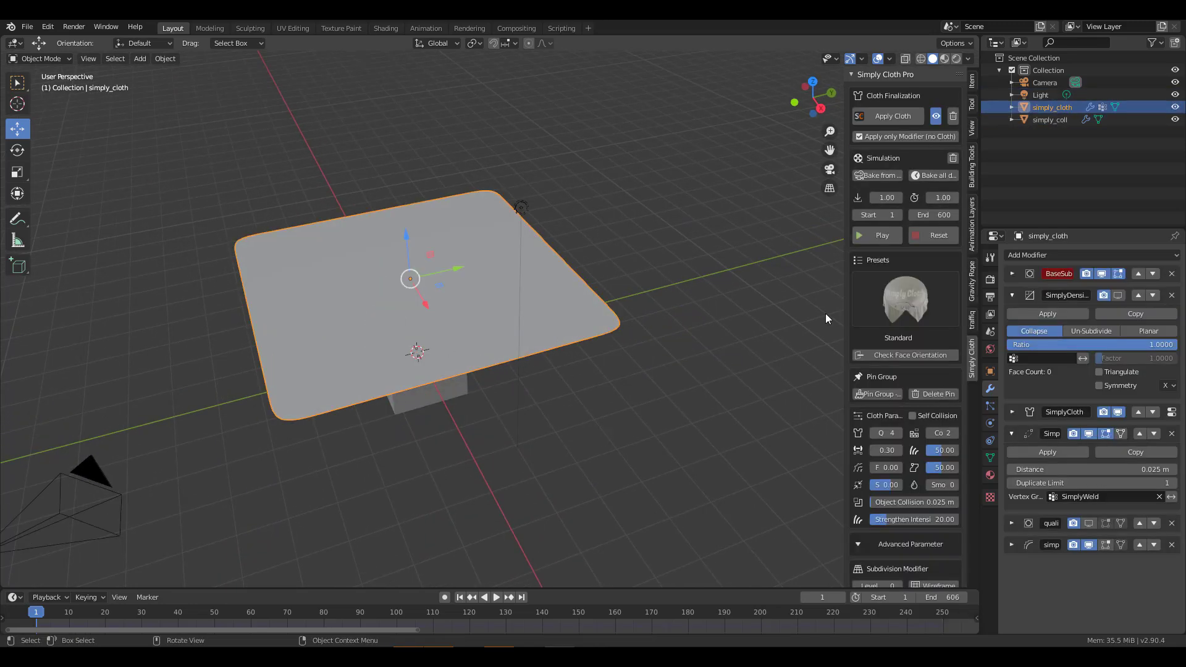
{"action": "left_click", "coordinate": [876, 235]}
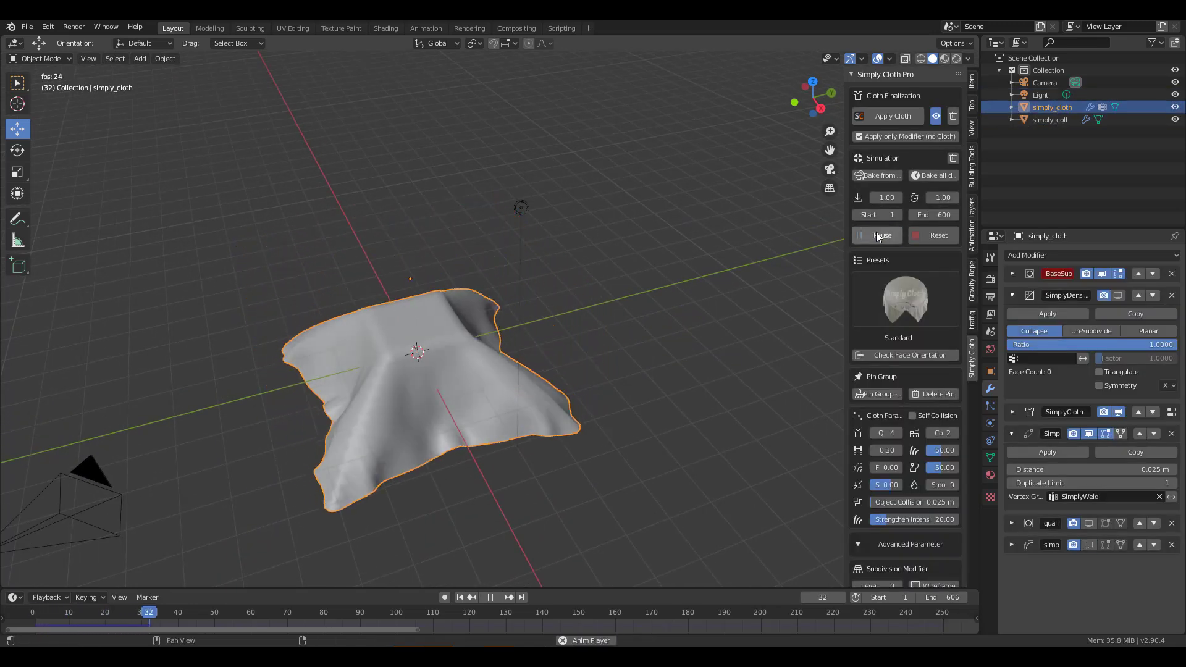
{"action": "left_click", "coordinate": [876, 235]}
{"action": "middle_click_drag", "start_coordinate": [556, 333], "coordinate": [524, 343]}
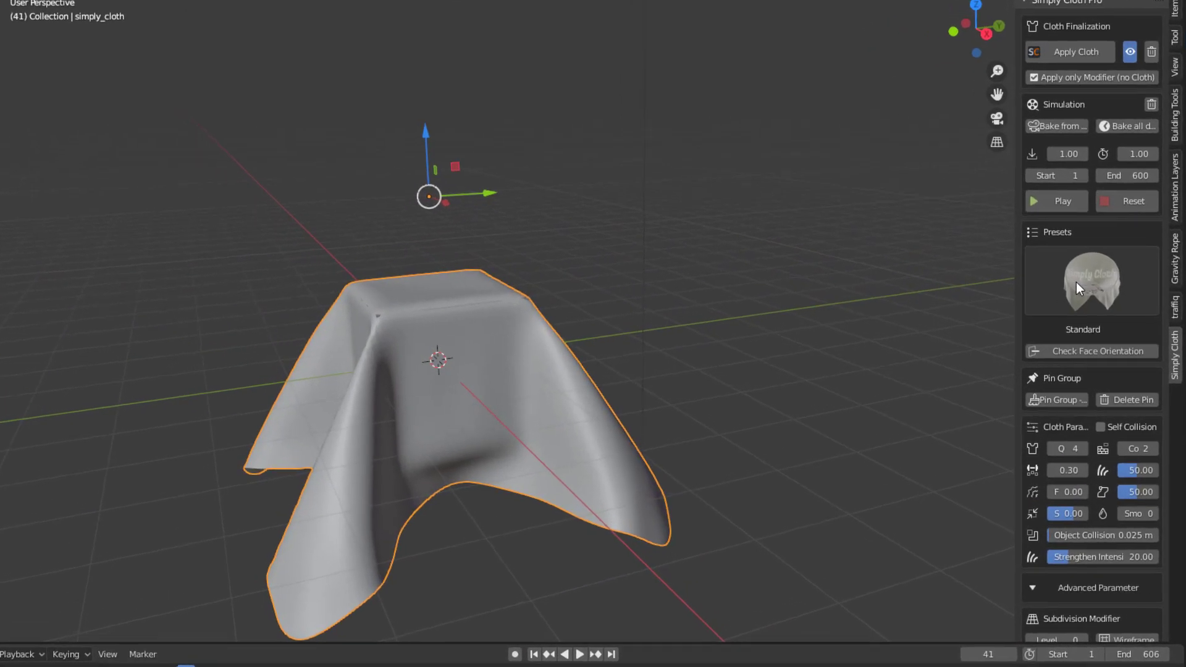
Step: Apply the Wool preset to the cloth and widen the add-on's settings area
{"action": "left_click", "coordinate": [1075, 282]}
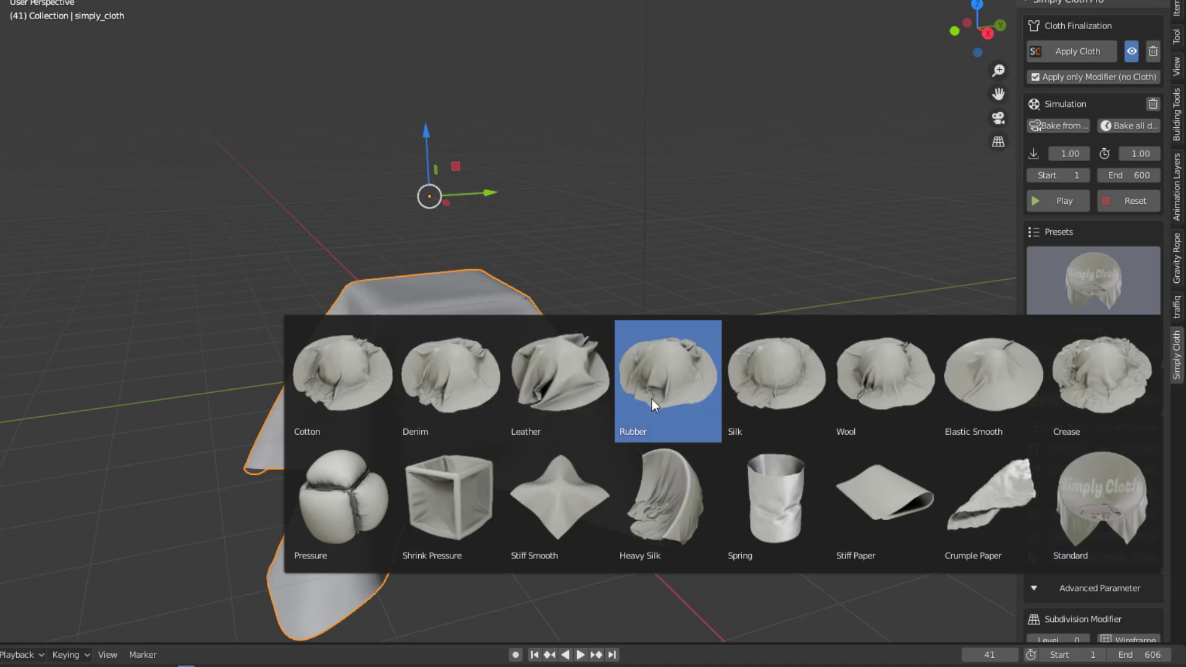
{"action": "left_click", "coordinate": [869, 388]}
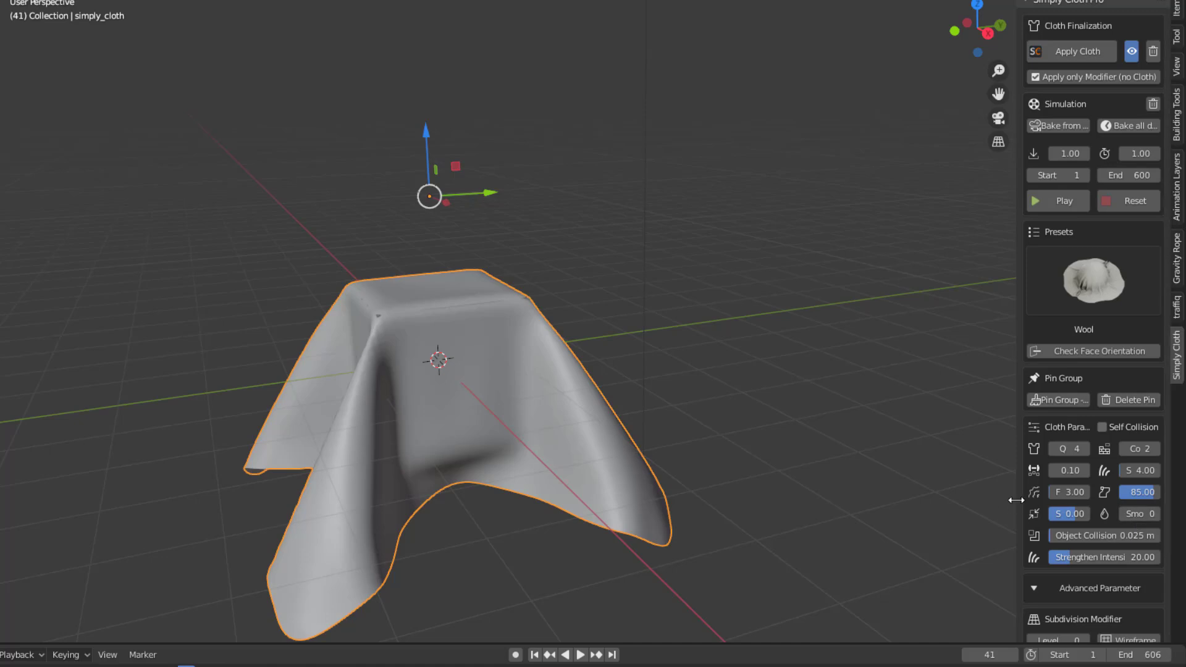
{"action": "left_click_drag", "start_coordinate": [1017, 495], "coordinate": [885, 491]}
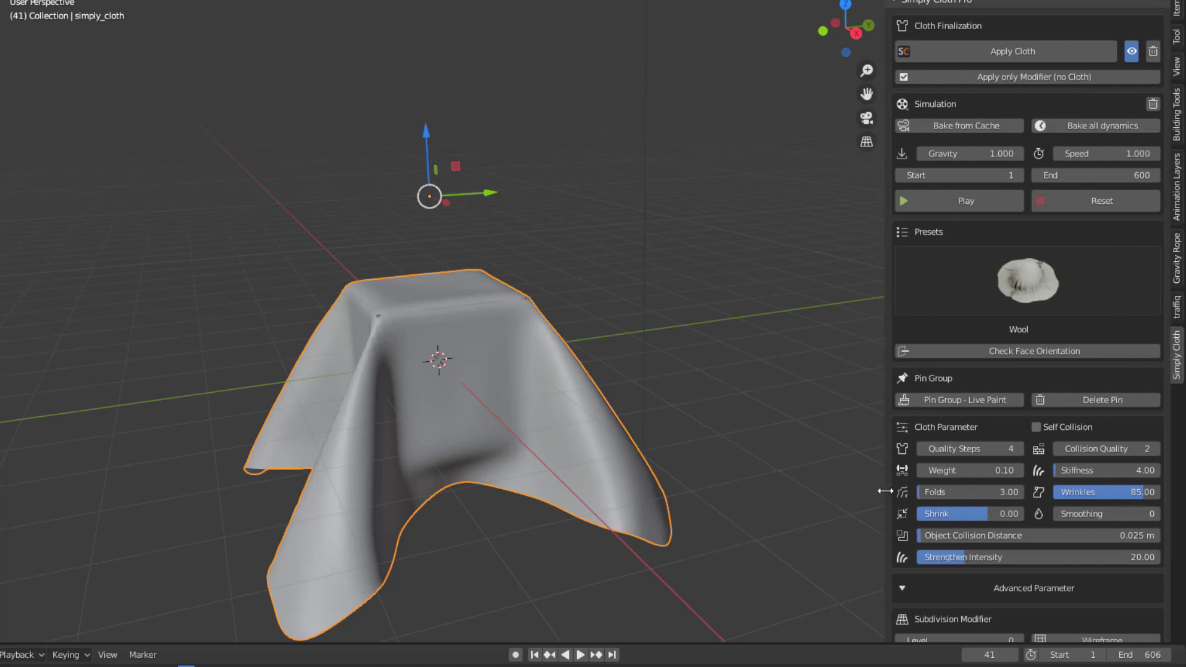
Step: Return the simulation to the first frame and apply the Crumple Paper preset to the cloth
{"action": "left_click", "coordinate": [534, 655]}
{"action": "left_click", "coordinate": [1017, 290]}
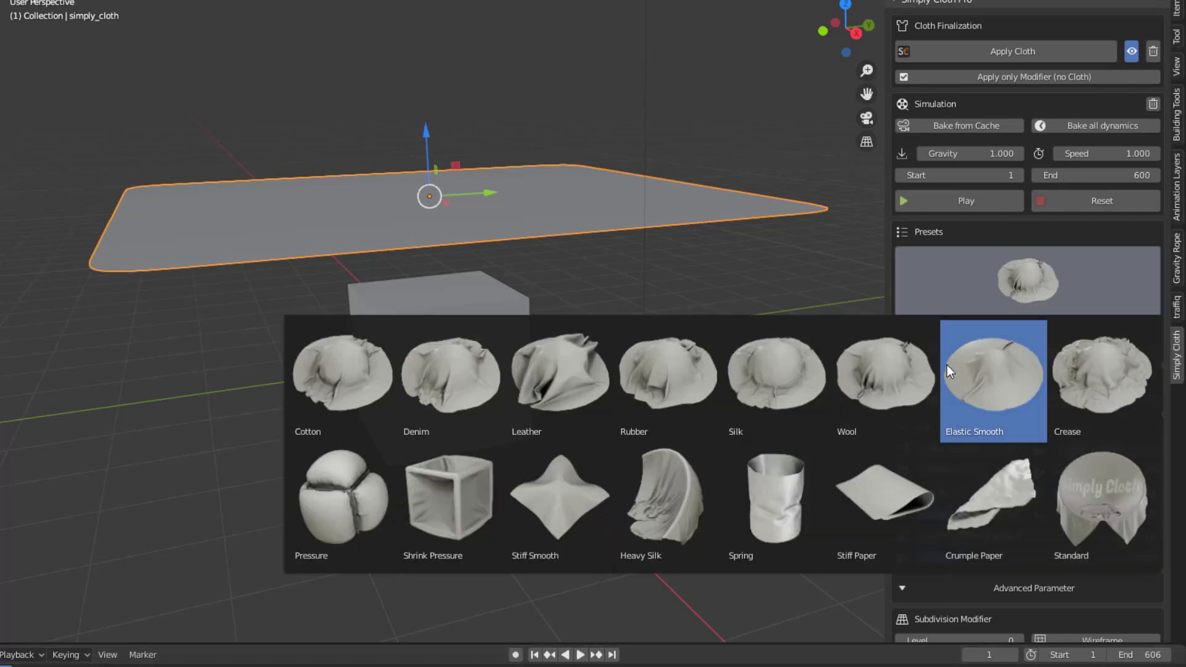
{"action": "left_click", "coordinate": [1014, 484]}
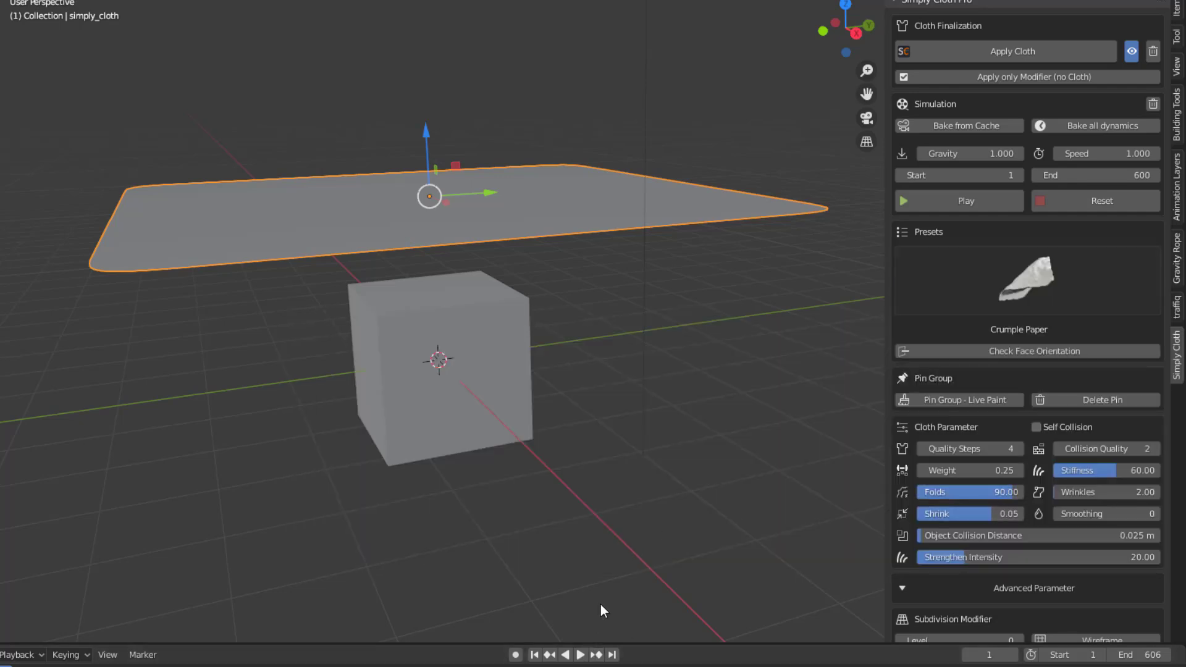
{"action": "left_click", "coordinate": [534, 654]}
{"action": "middle_click_drag", "start_coordinate": [517, 518], "coordinate": [550, 447]}
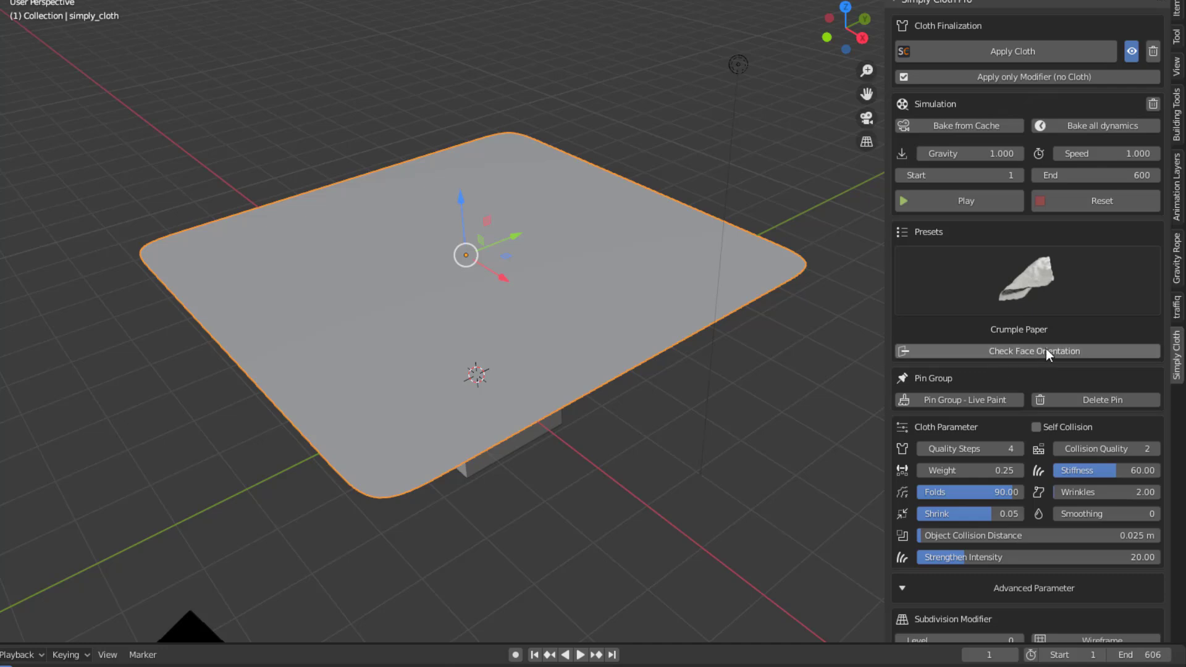
Step: Check the face orientation of the cloth and cube with the colour overlay, and view the cloth's mesh in Edit Mode
{"action": "left_click", "coordinate": [972, 350]}
{"action": "middle_click_drag", "start_coordinate": [656, 375], "coordinate": [769, 413]}
{"action": "scroll", "coordinate": [979, 438], "scroll_direction": "down", "scroll_amount": 5}
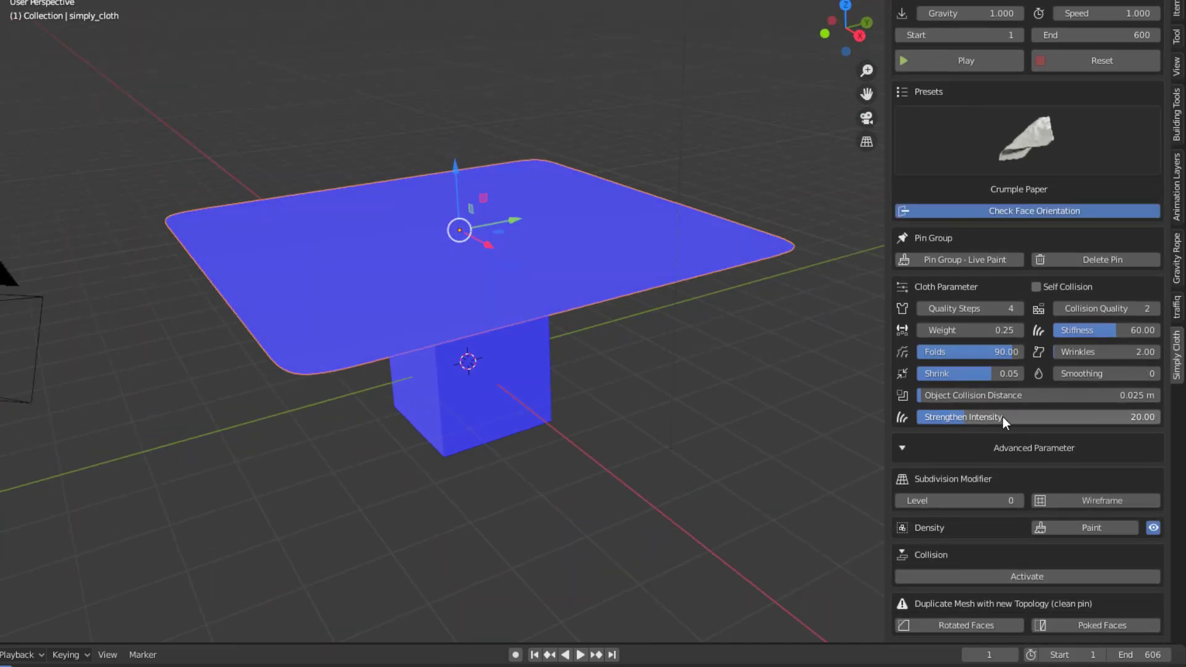
{"action": "scroll", "coordinate": [544, 336], "scroll_direction": "down", "scroll_amount": 1}
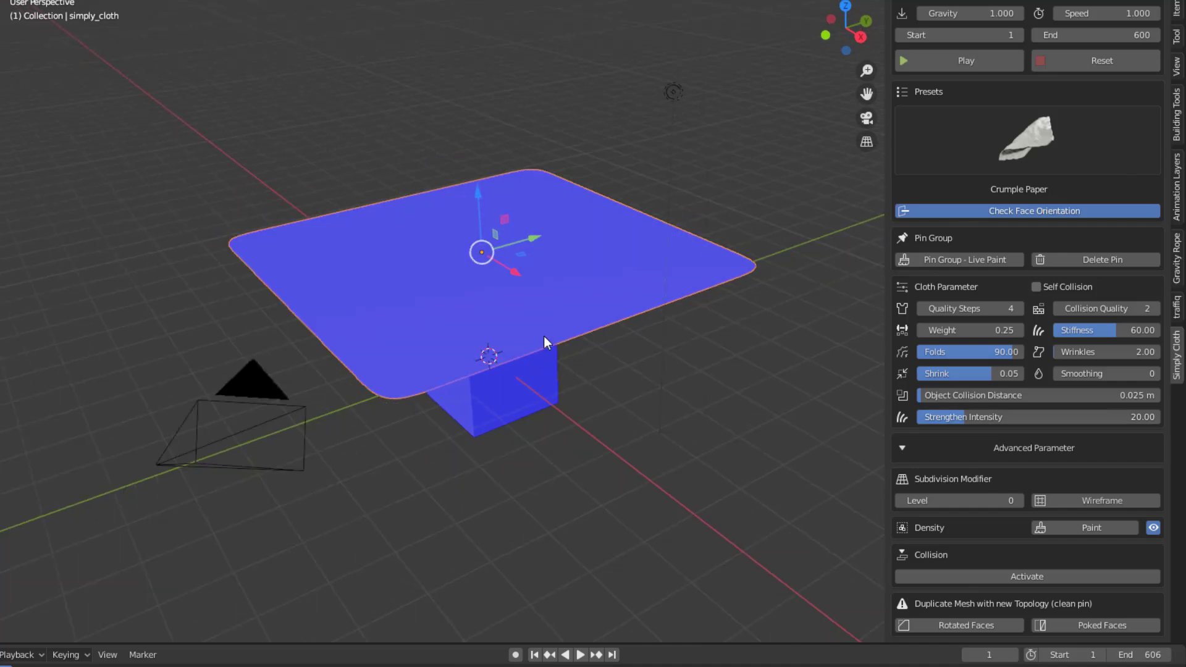
{"action": "left_click", "coordinate": [986, 210]}
{"action": "key", "text": "Tab"}
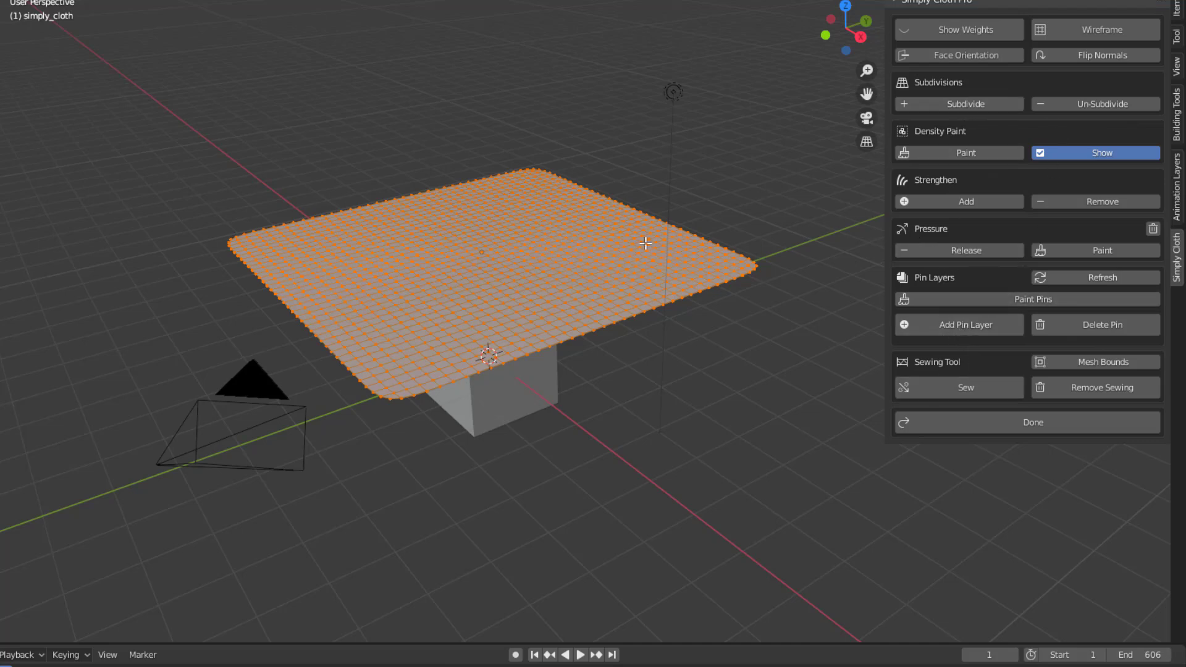
{"action": "key", "text": "Tab"}
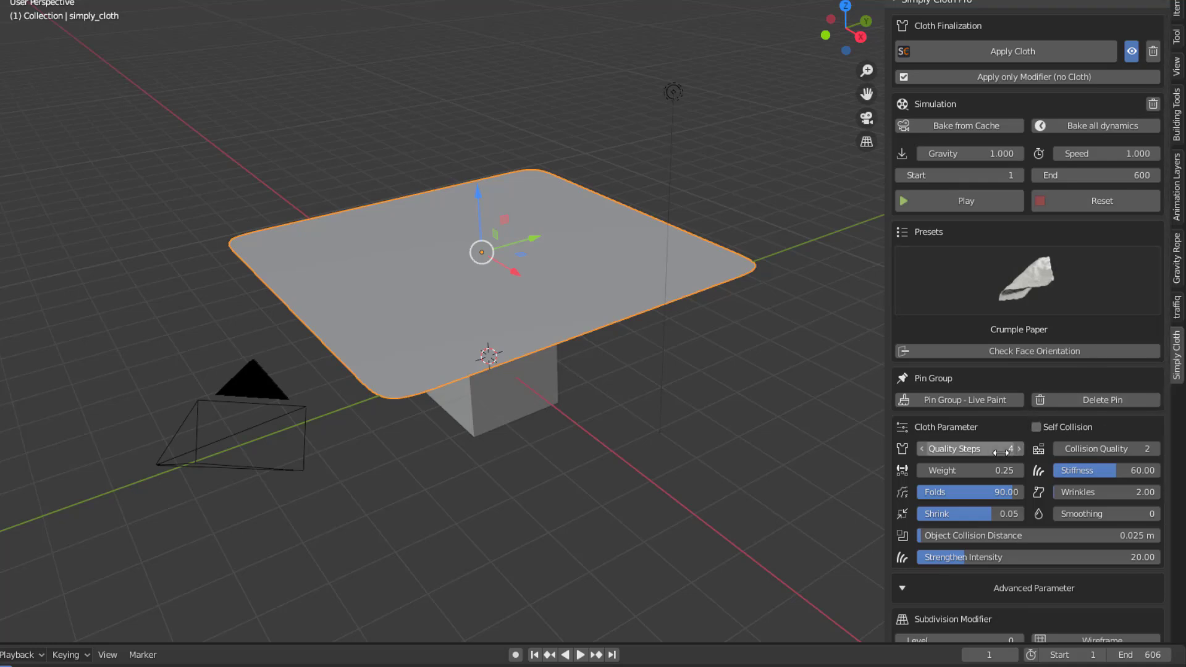
Step: Try a subdivision level of 1 on the cloth and set it back to 0
{"action": "scroll", "coordinate": [1007, 556], "scroll_direction": "down", "scroll_amount": 5}
{"action": "left_click", "coordinate": [846, 554]}
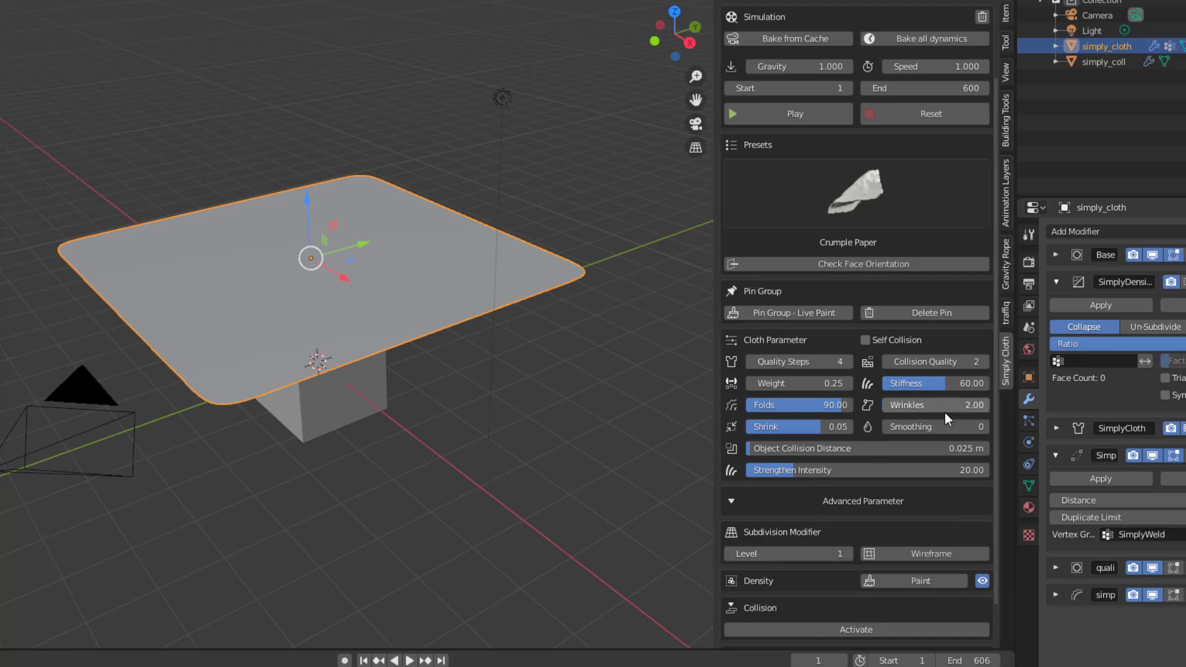
{"action": "left_click", "coordinate": [730, 555]}
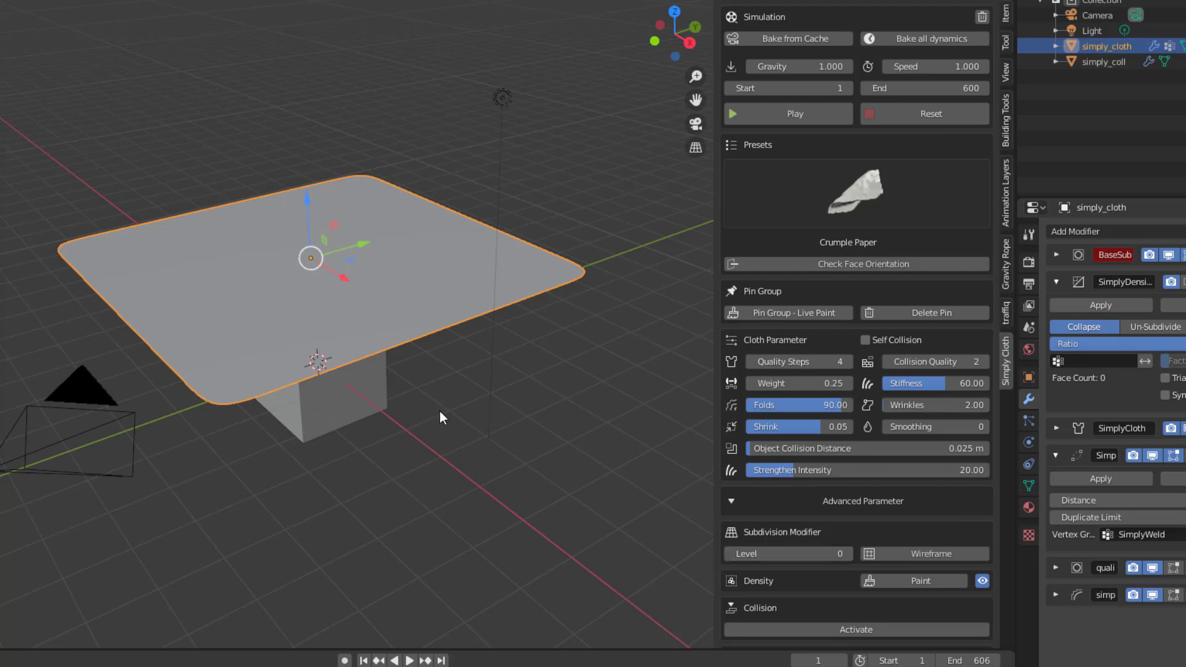
Step: Display the cloth's wireframe to examine its mesh density, and hide it again
{"action": "middle_click_drag", "start_coordinate": [344, 369], "coordinate": [352, 400]}
{"action": "left_click", "coordinate": [921, 554]}
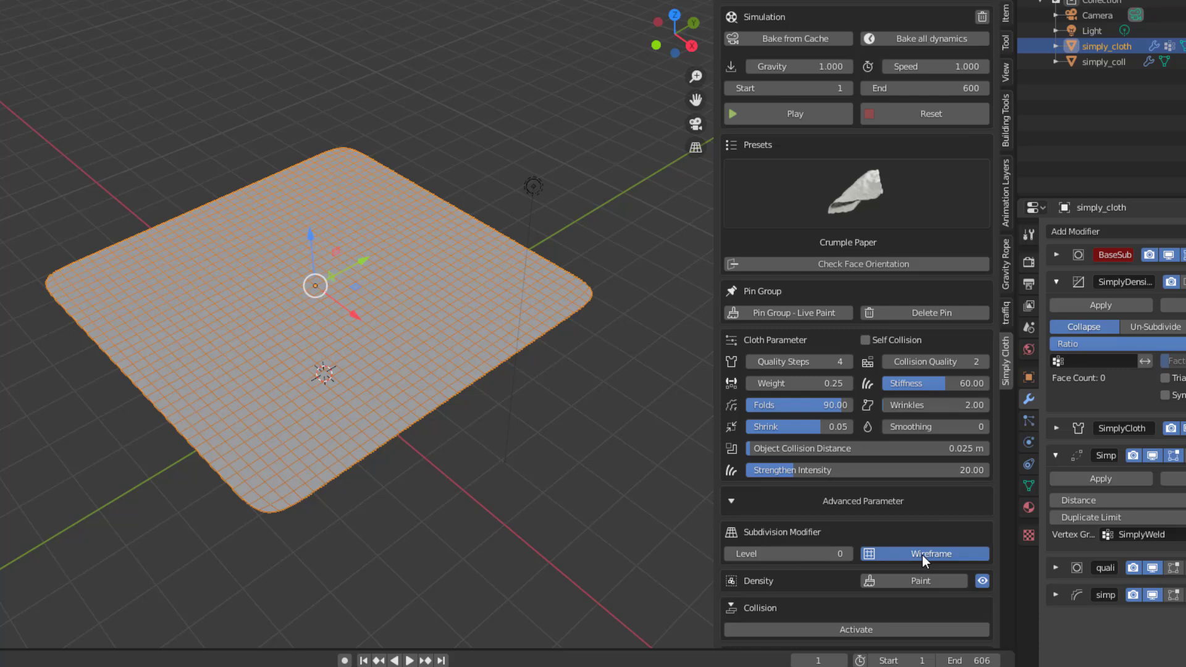
{"action": "left_click", "coordinate": [921, 555]}
Step: Look over the available cloth presets and the add-on's Edit Mode tools, ending in Object Mode
{"action": "scroll", "coordinate": [802, 460], "scroll_direction": "up", "scroll_amount": 3}
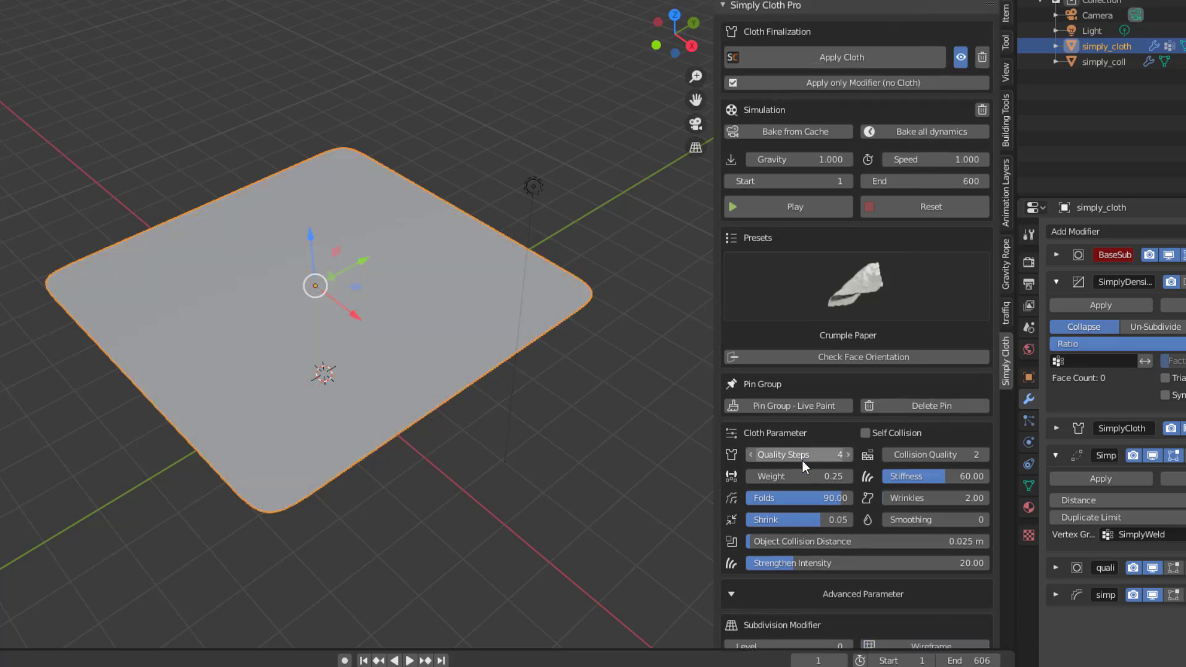
{"action": "left_click", "coordinate": [851, 283]}
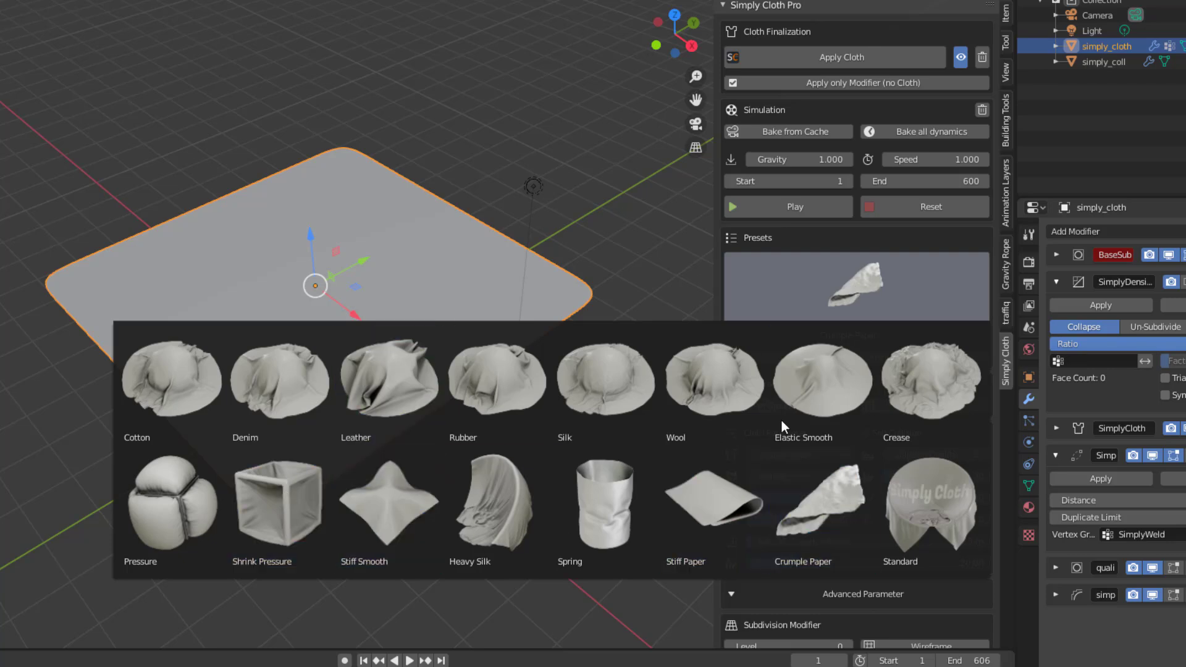
{"action": "middle_click_drag", "start_coordinate": [680, 265], "coordinate": [511, 294]}
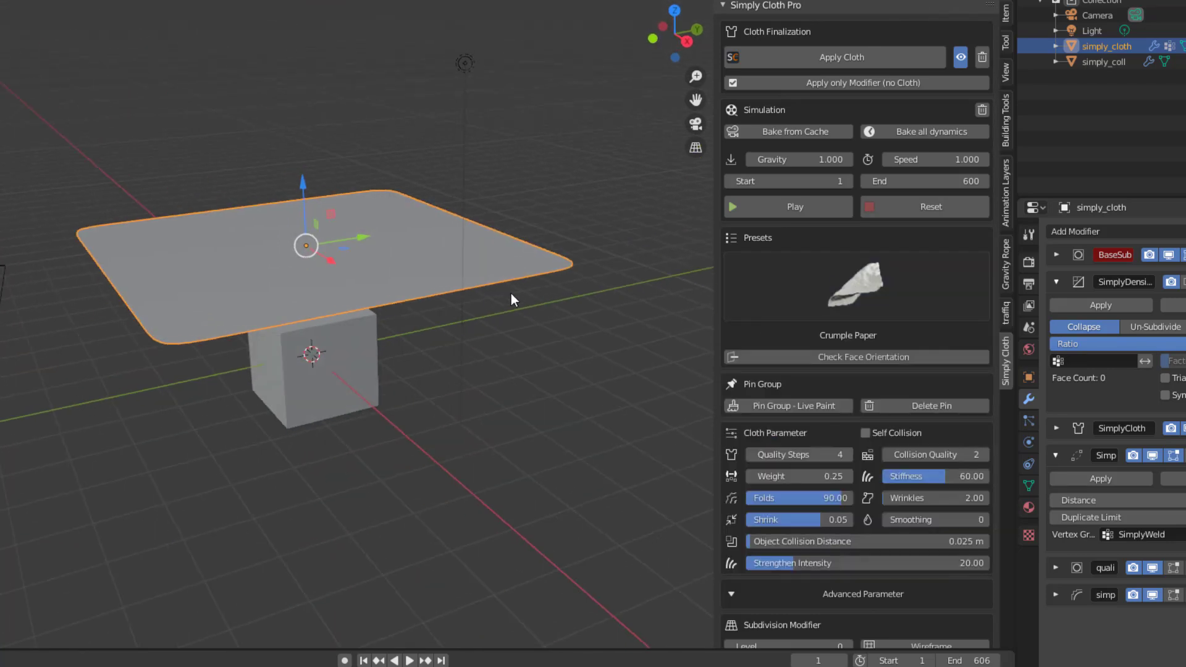
{"action": "scroll", "coordinate": [405, 251], "scroll_direction": "up", "scroll_amount": 1}
{"action": "middle_click_drag", "start_coordinate": [290, 283], "coordinate": [348, 358], "text": "shift"}
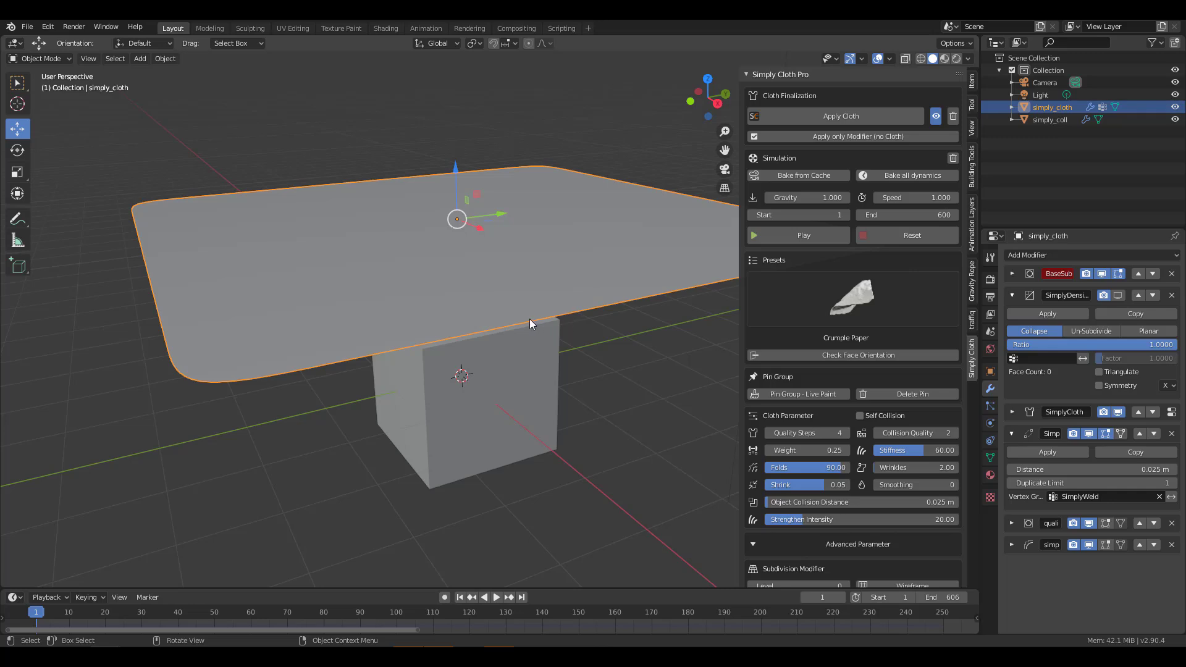
{"action": "middle_click_drag", "start_coordinate": [528, 319], "coordinate": [526, 338]}
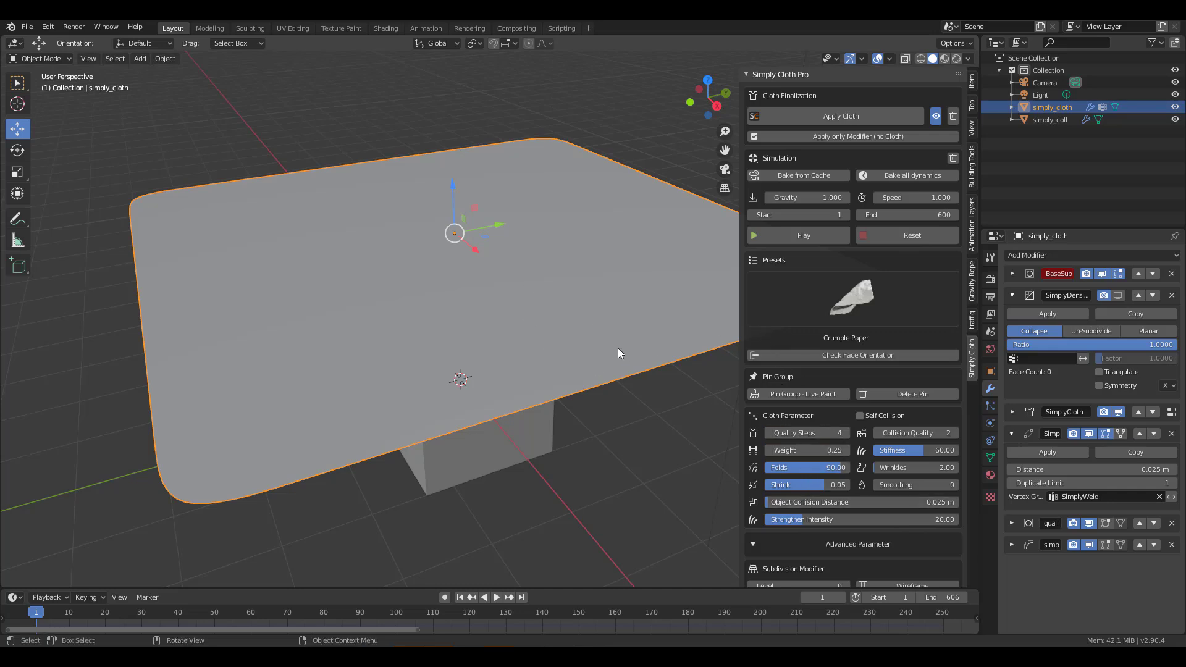
{"action": "key", "text": "Tab"}
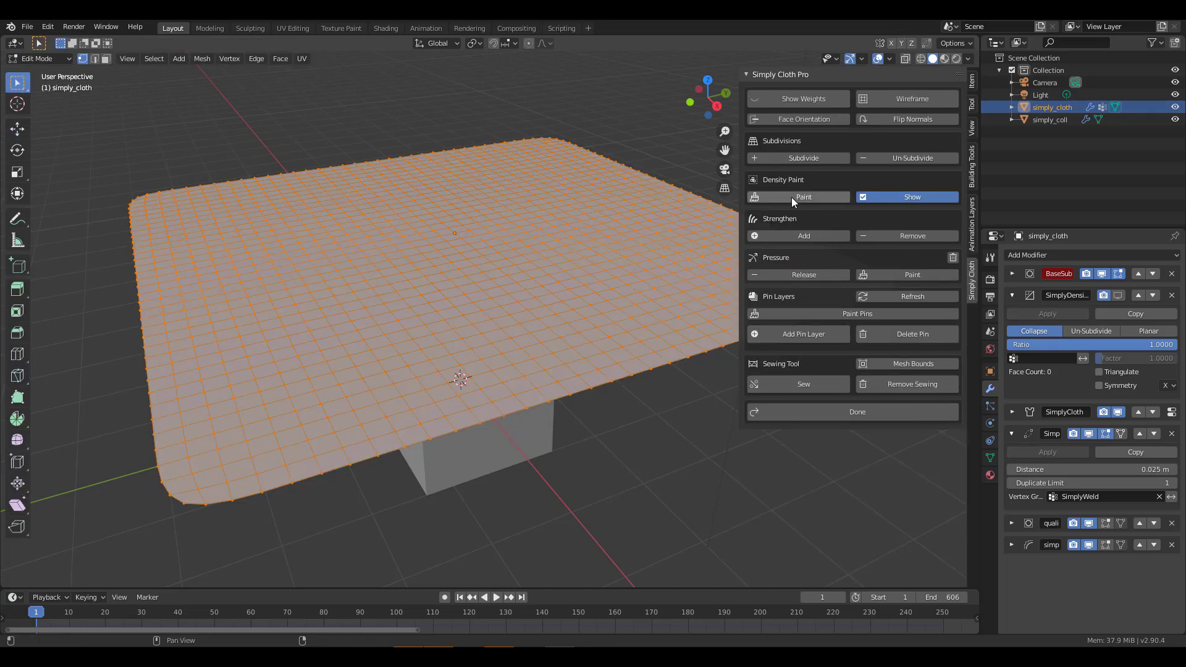
{"action": "left_click", "coordinate": [821, 410]}
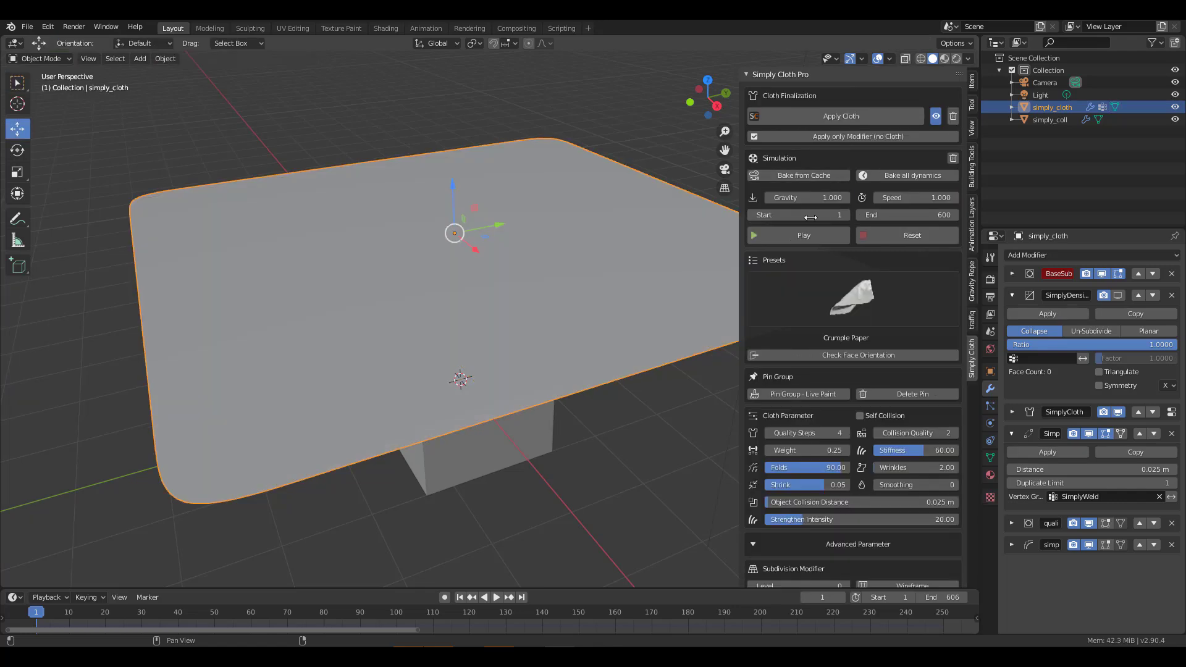
Step: Live-paint three pin spots on the cloth with weight 1.000 while the simulation runs, and pause the playback
{"action": "left_click", "coordinate": [807, 394]}
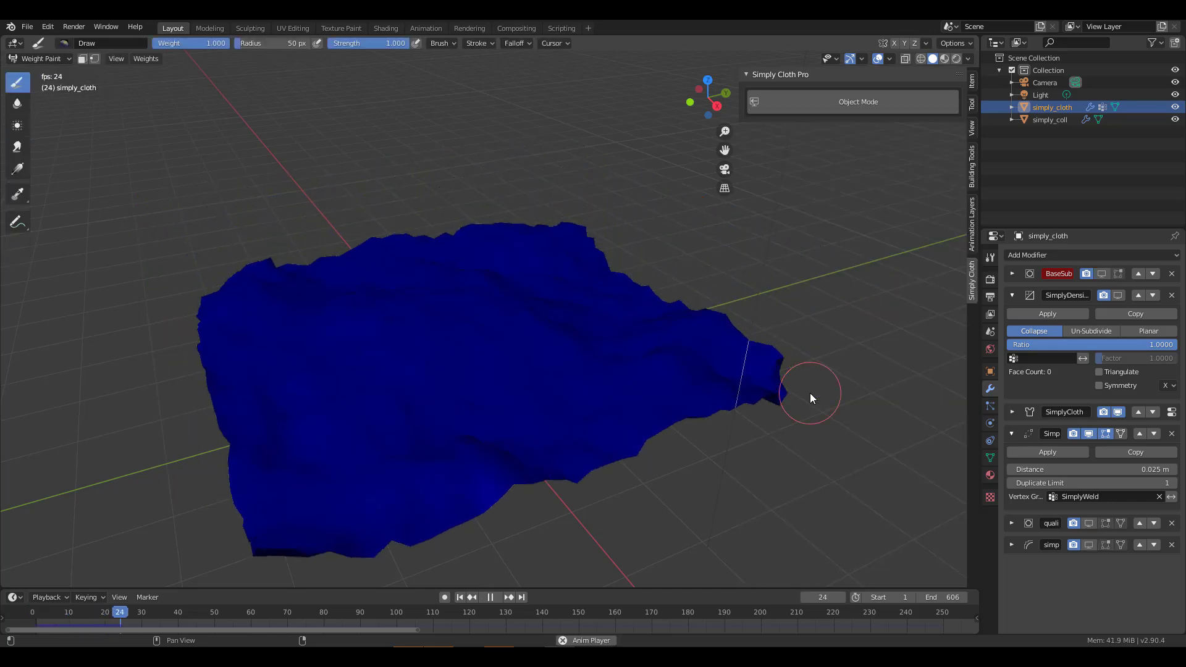
{"action": "left_click", "coordinate": [458, 315]}
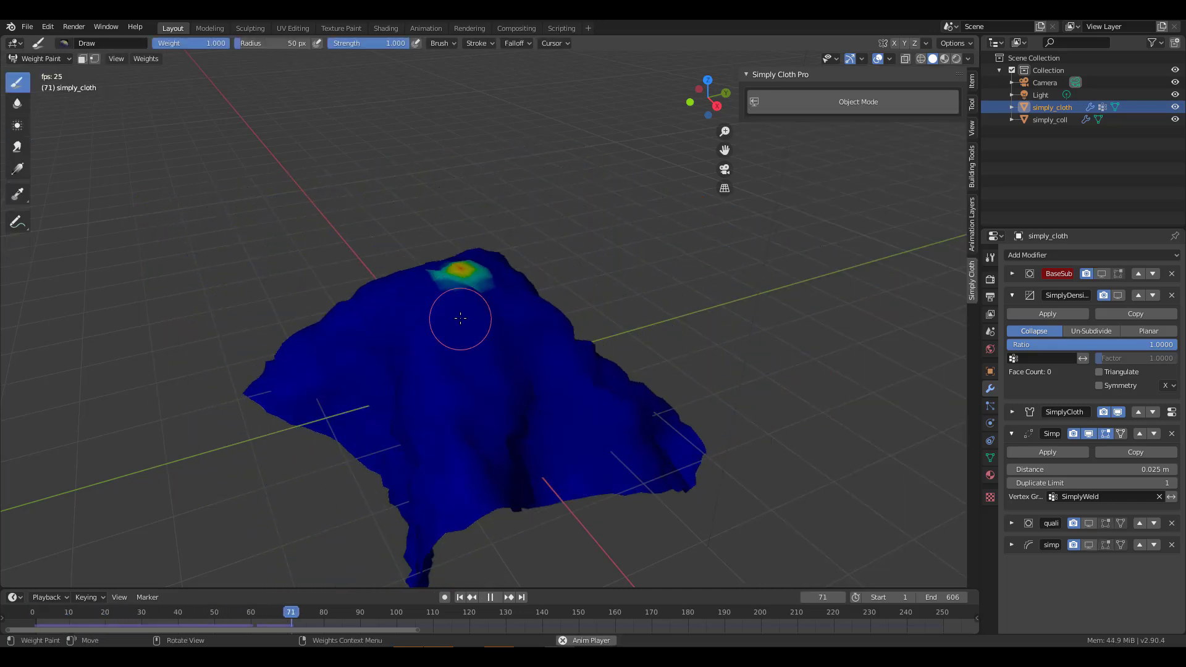
{"action": "left_click", "coordinate": [638, 444]}
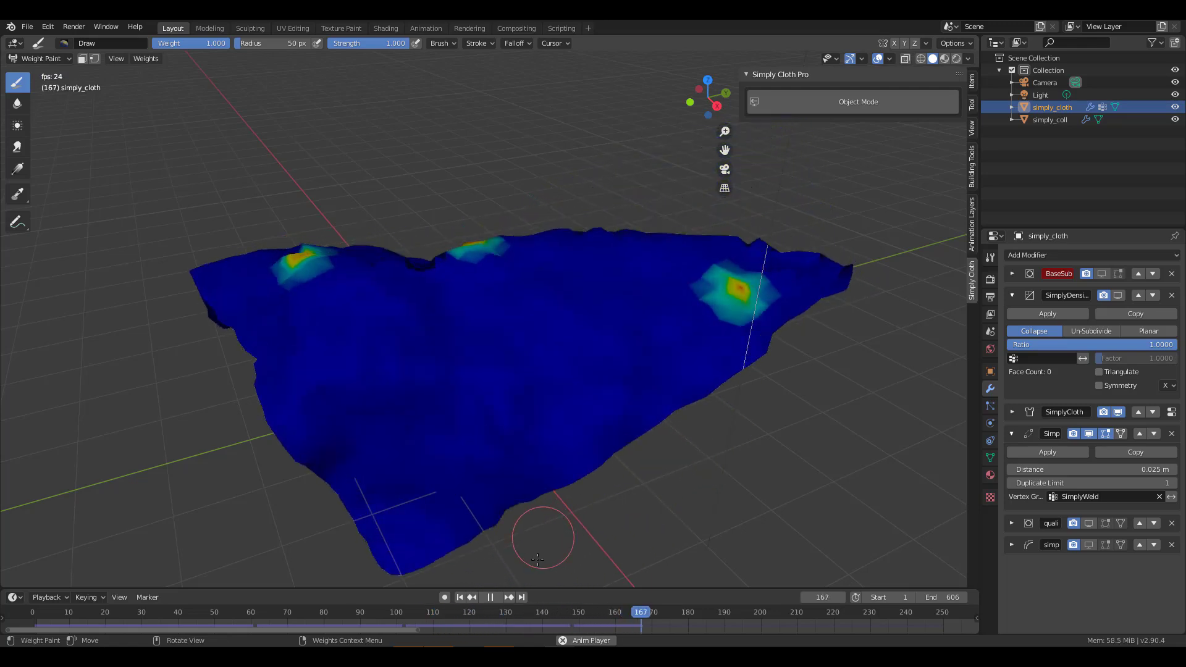
{"action": "left_click", "coordinate": [489, 597]}
Step: Return to the first frame and paint two more pin spots near opposite corners of the cloth
{"action": "middle_click_drag", "start_coordinate": [502, 444], "coordinate": [457, 341]}
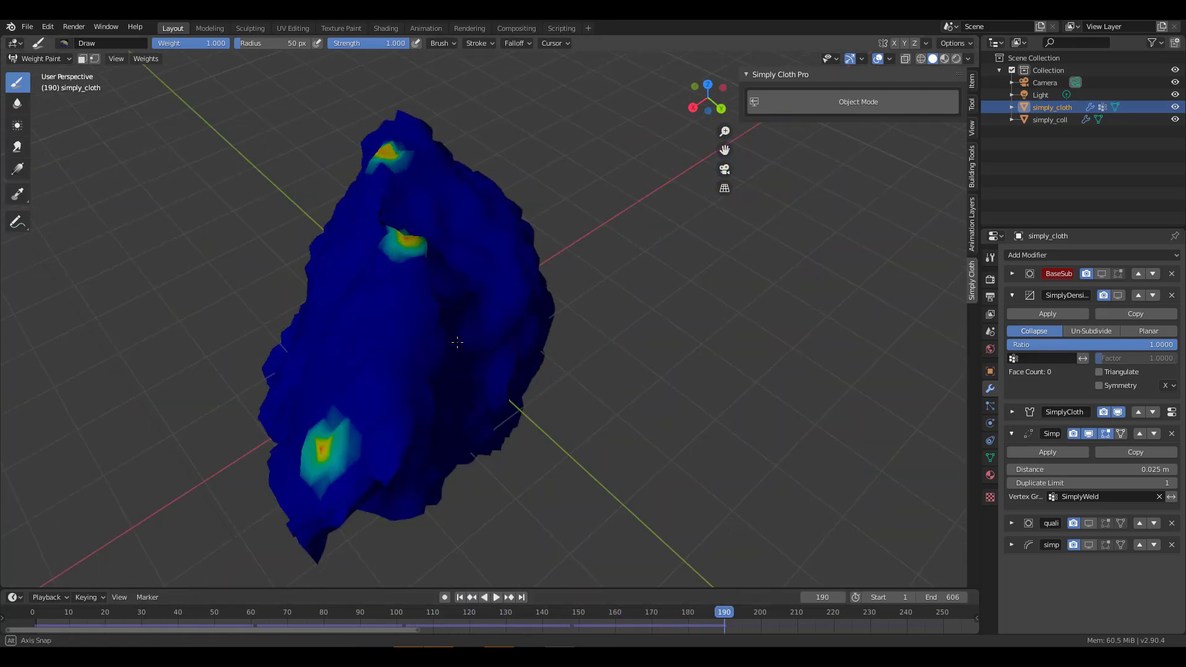
{"action": "left_click", "coordinate": [460, 596]}
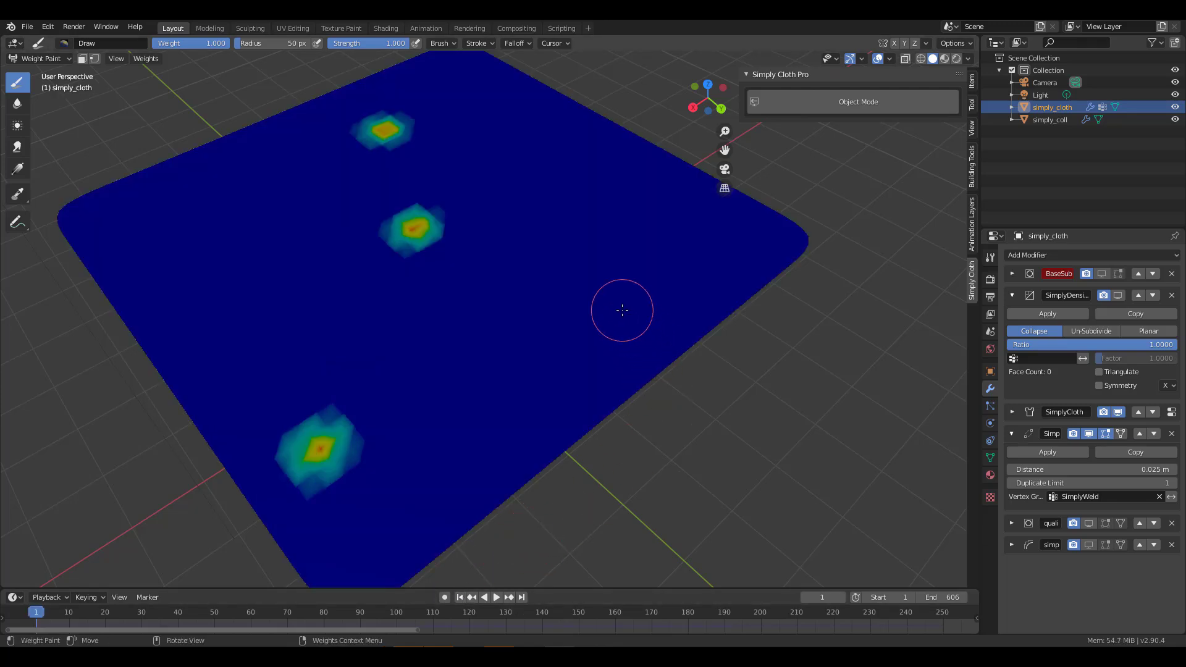
{"action": "left_click", "coordinate": [720, 237]}
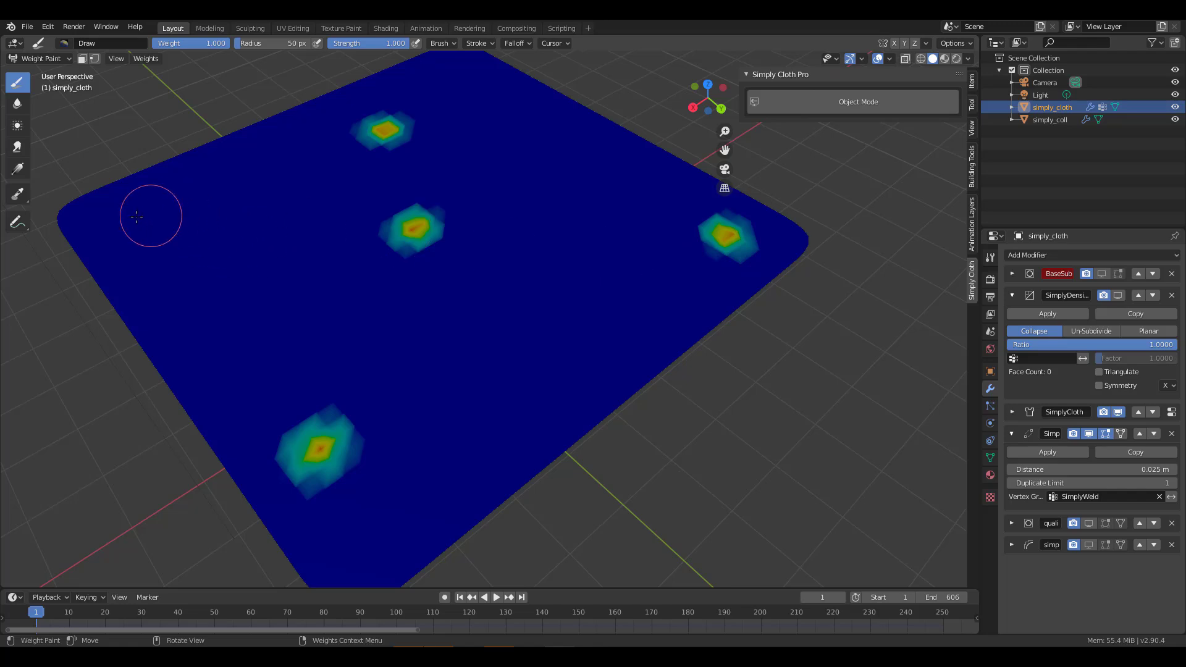
{"action": "left_click", "coordinate": [119, 229]}
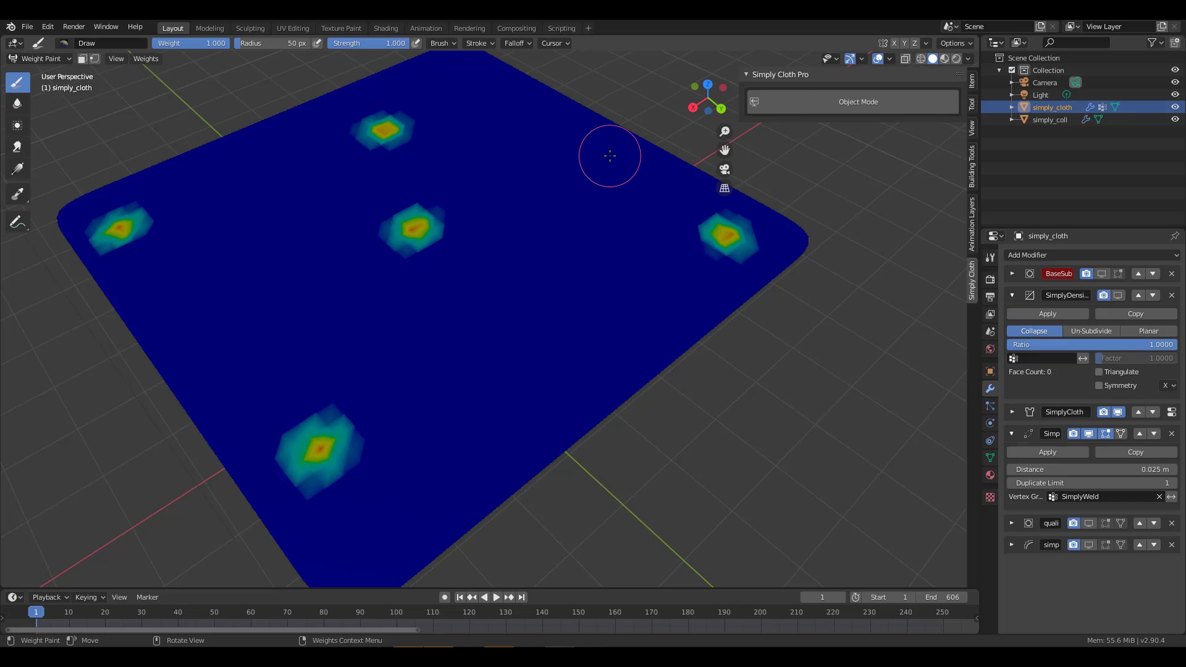
Step: Soften the weights of the central and nearest pin spots with the Blur brush
{"action": "left_click", "coordinate": [17, 103]}
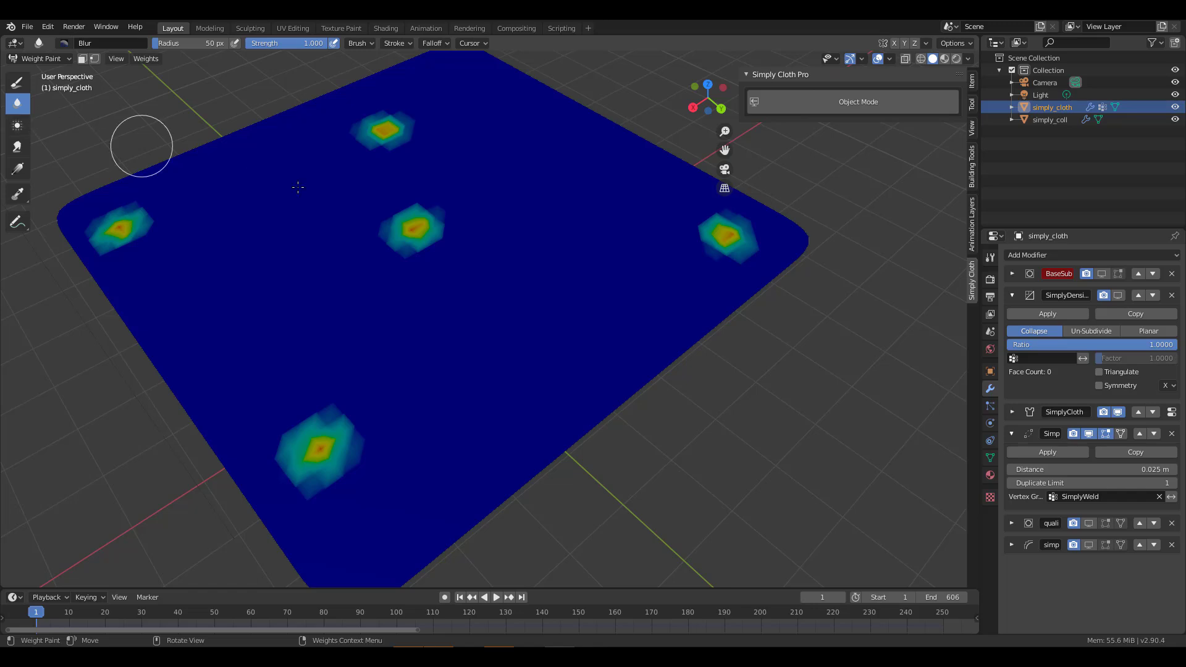
{"action": "left_click_drag", "start_coordinate": [435, 230], "coordinate": [412, 233]}
{"action": "left_click_drag", "start_coordinate": [319, 442], "coordinate": [317, 454]}
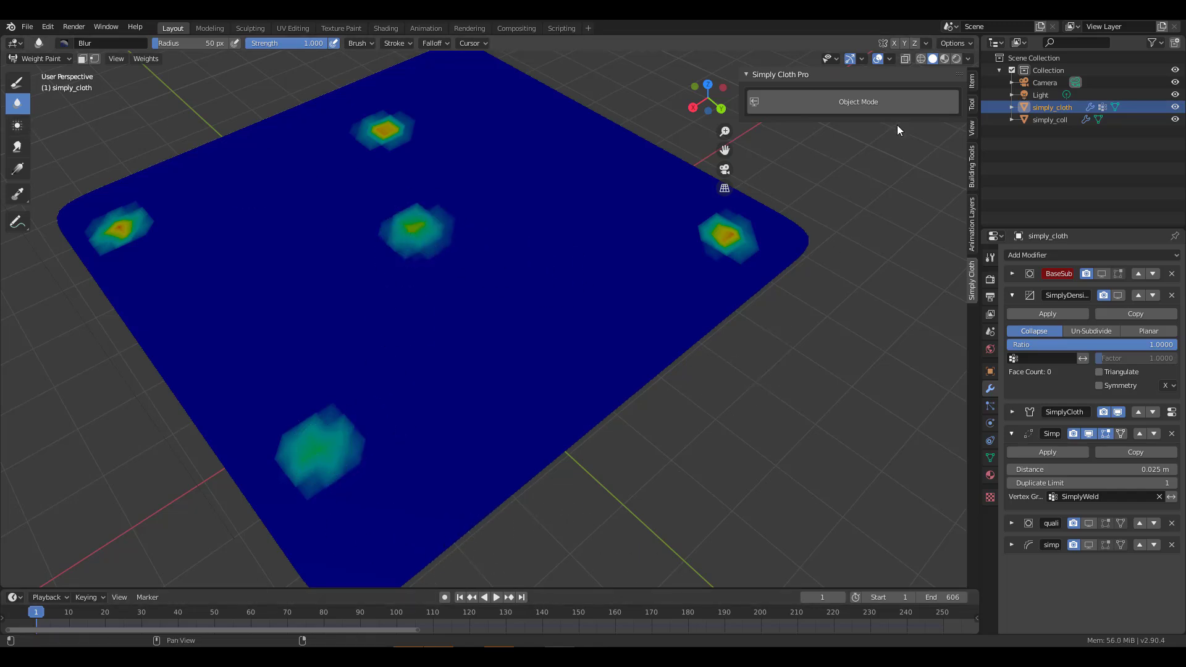
Step: Return to Object Mode and run the pinned cloth's simulation to about frame 55
{"action": "left_click", "coordinate": [860, 109]}
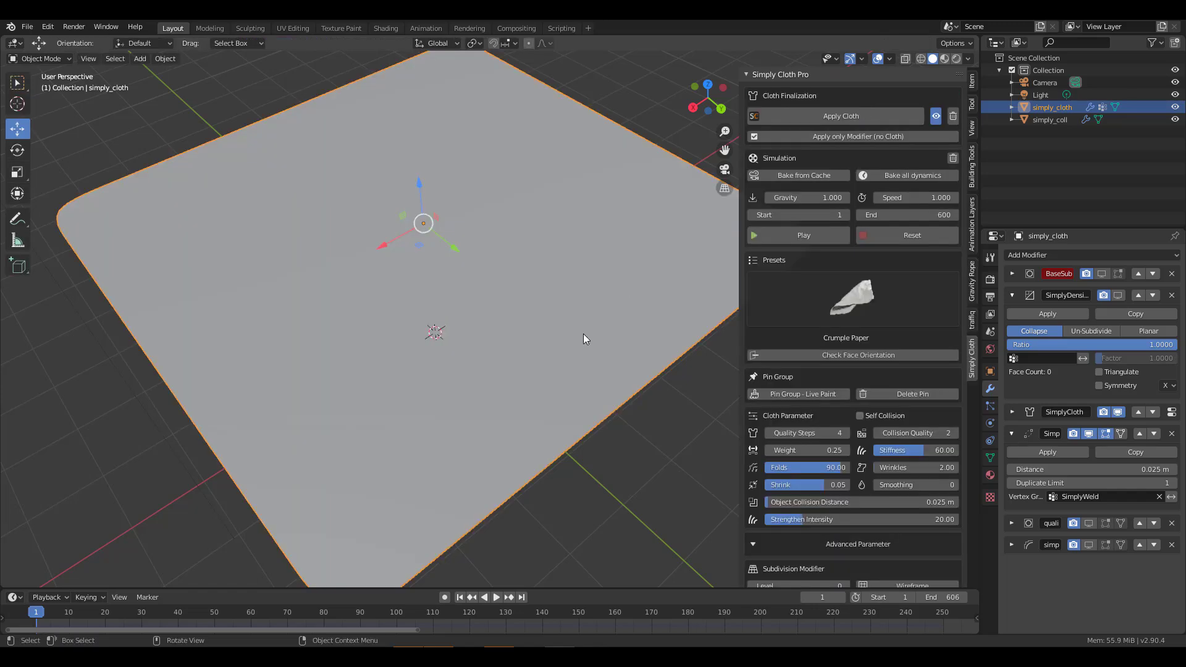
{"action": "left_click", "coordinate": [497, 598]}
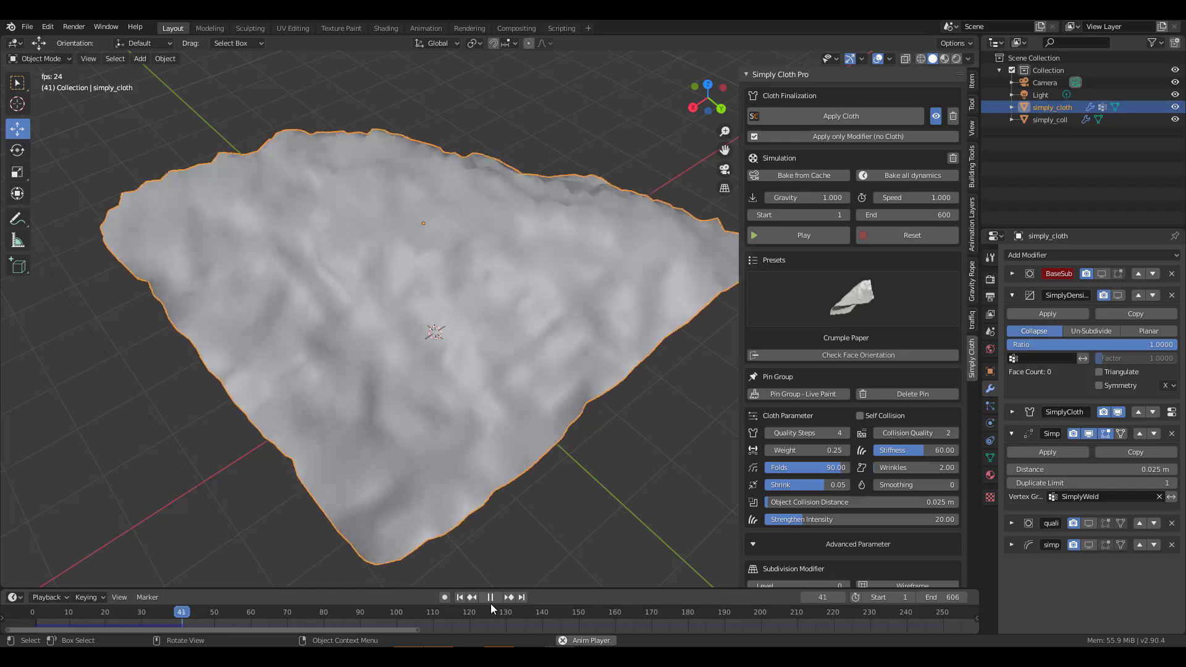
{"action": "left_click", "coordinate": [493, 598]}
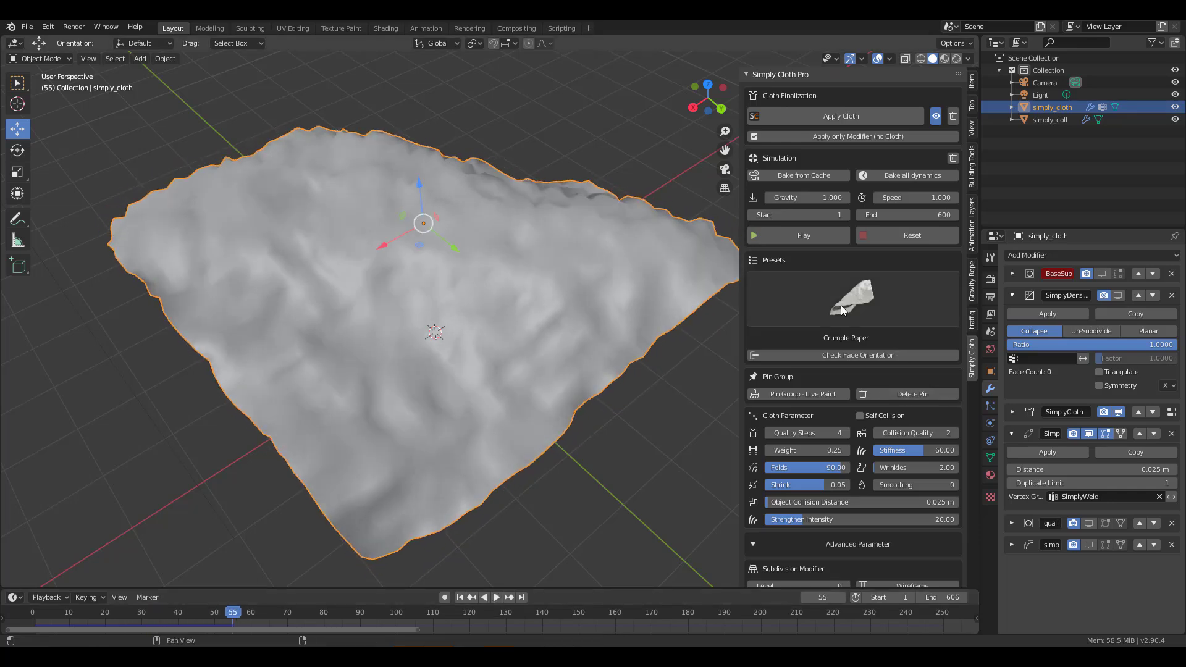
Step: Apply the Cotton preset to the pinned cloth and rerun its simulation from the first frame
{"action": "left_click", "coordinate": [872, 302]}
{"action": "left_click", "coordinate": [315, 404]}
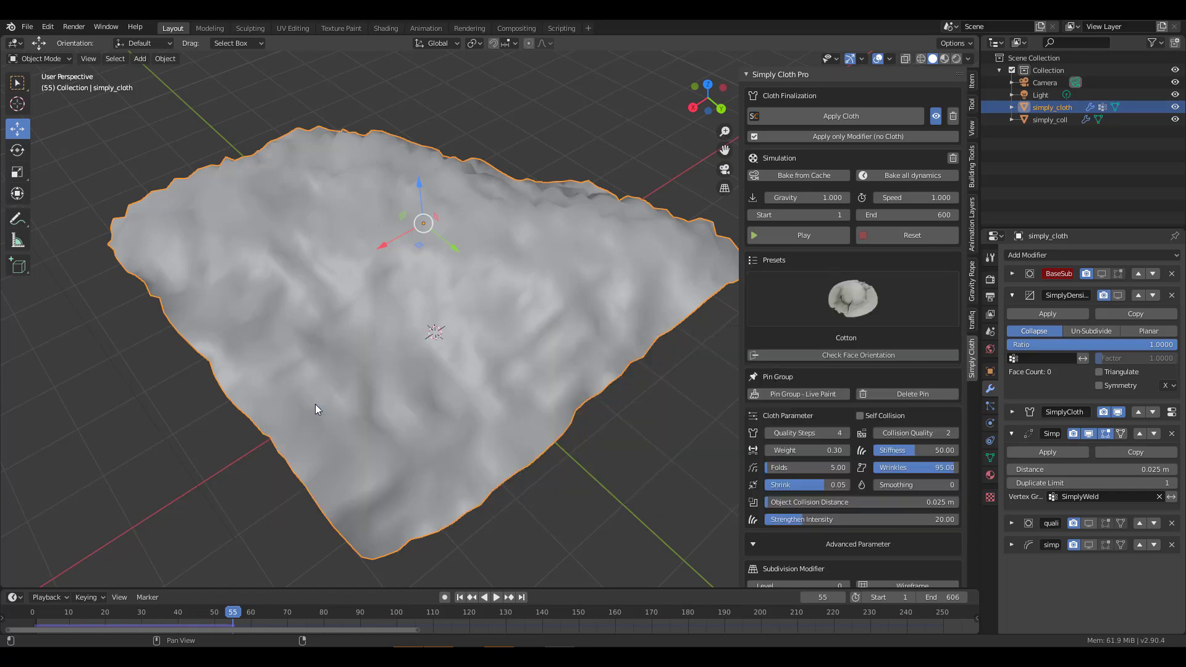
{"action": "left_click", "coordinate": [459, 597]}
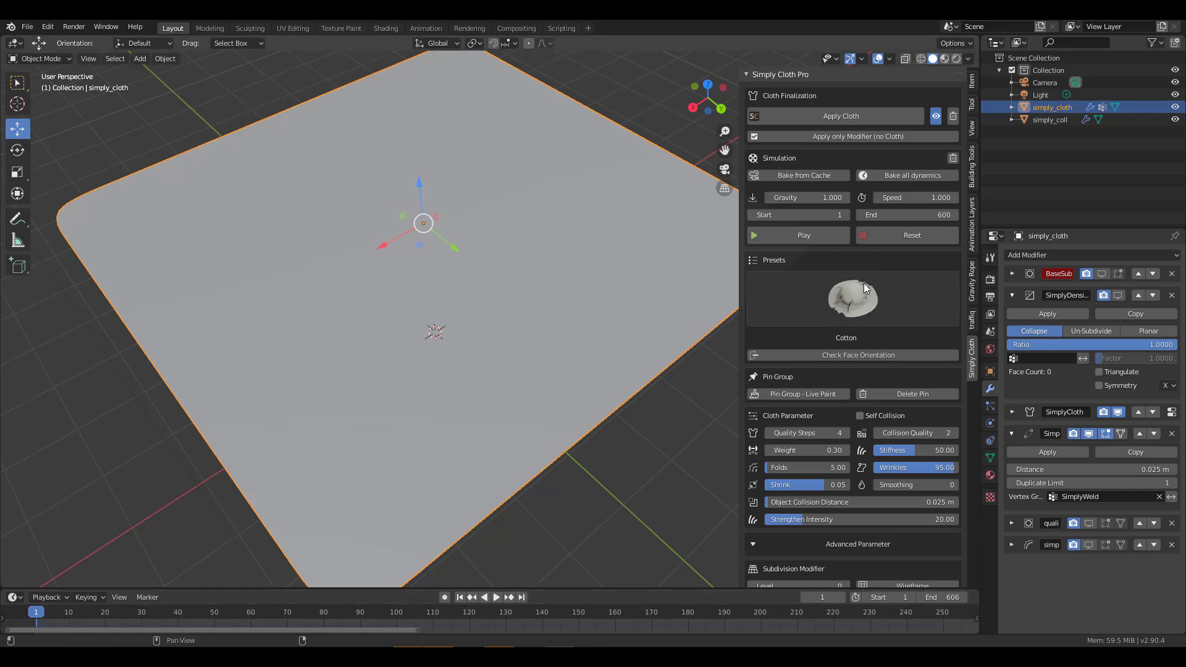
{"action": "left_click", "coordinate": [818, 235]}
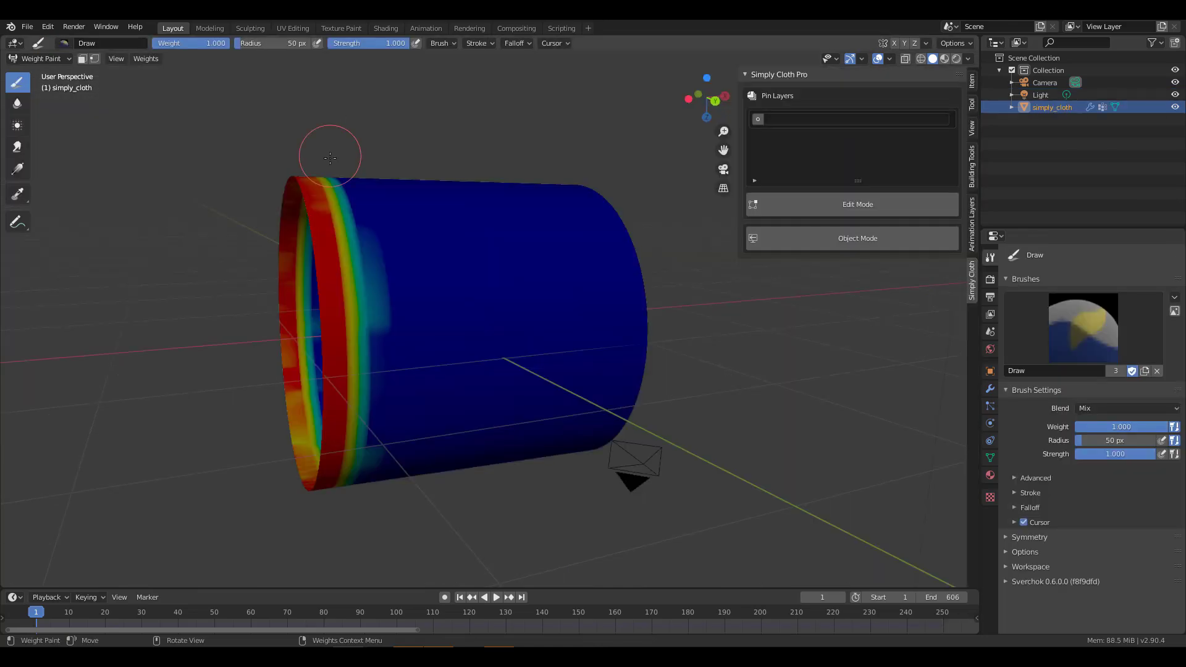
Step: Paint pin weights of 1.000 around the open end rims of the cylindrical cloth
{"action": "middle_click_drag", "start_coordinate": [406, 367], "coordinate": [554, 416]}
{"action": "middle_click_drag", "start_coordinate": [698, 346], "coordinate": [491, 388], "text": "shift"}
{"action": "scroll", "coordinate": [469, 368], "scroll_direction": "up", "scroll_amount": 1}
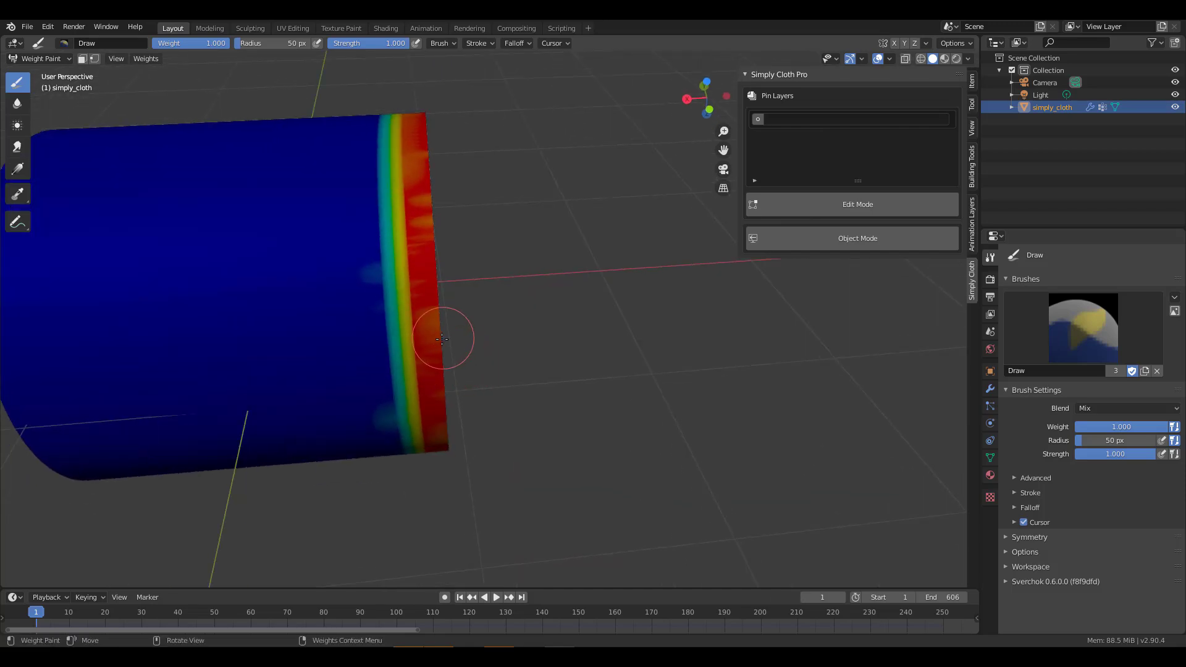
{"action": "mouse_move", "coordinate": [420, 179]}
{"action": "middle_mouse_down"}
{"action": "mouse_move", "coordinate": [505, 426]}
{"action": "mouse_move", "coordinate": [516, 402]}
{"action": "middle_mouse_up"}
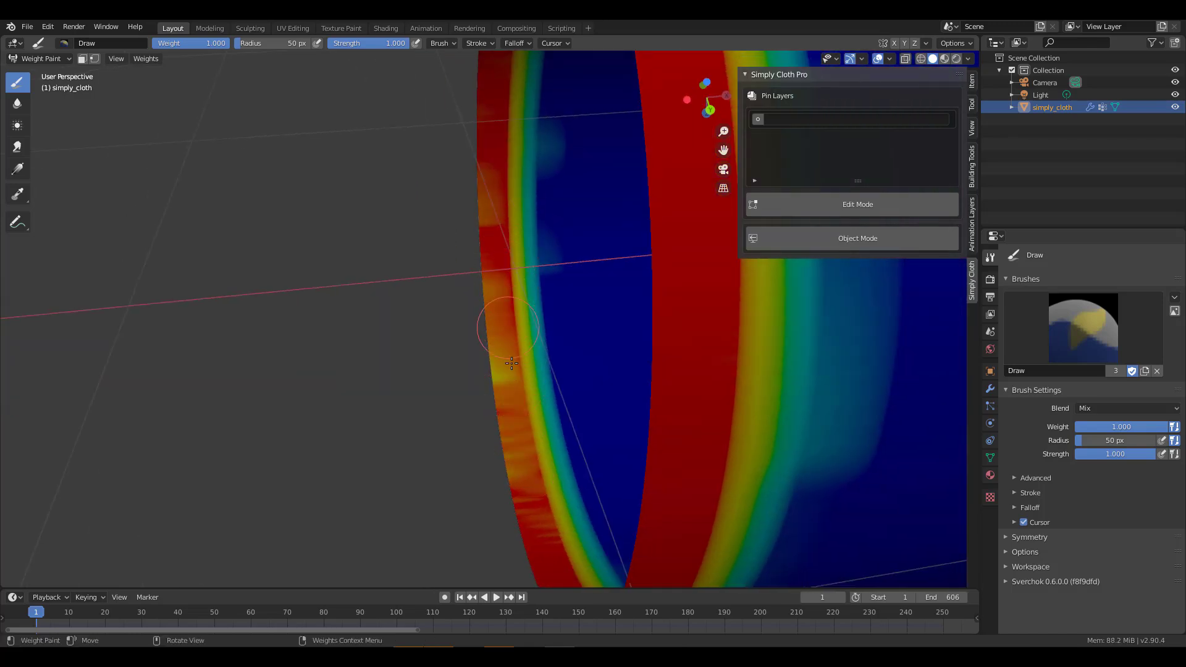
{"action": "scroll", "coordinate": [521, 493], "scroll_direction": "down", "scroll_amount": 7}
{"action": "middle_click_drag", "start_coordinate": [522, 460], "coordinate": [487, 413]}
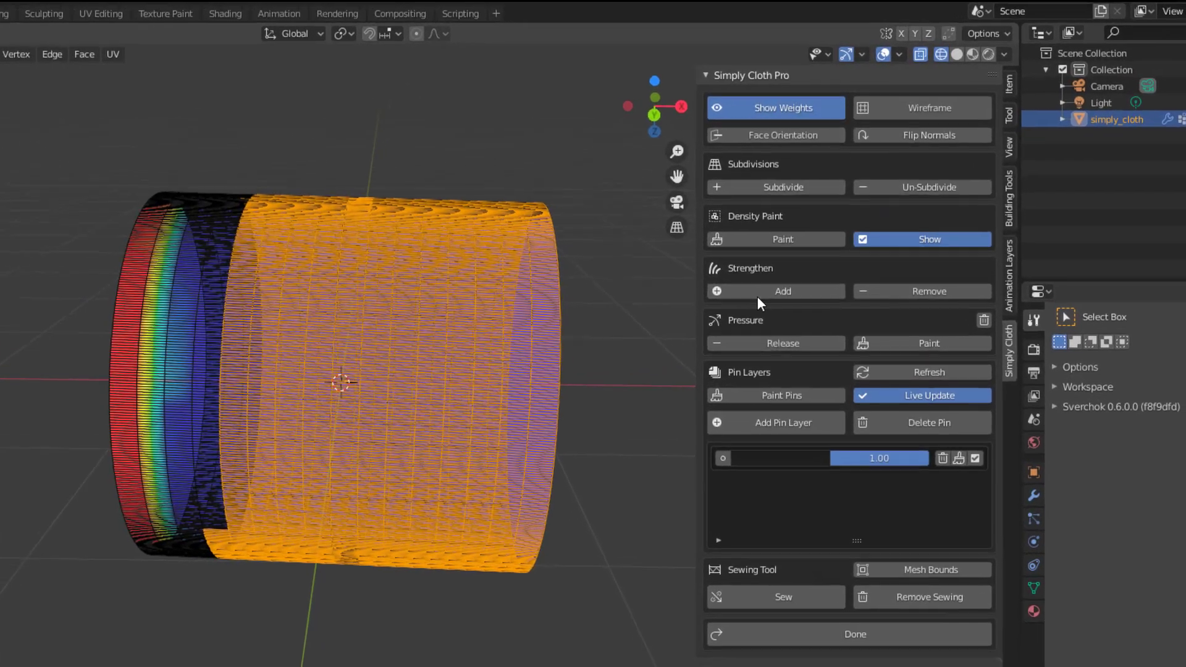
Step: Add strengthening to the selected part of the cylinder, and show the object in Object Mode with solid shading
{"action": "left_click", "coordinate": [784, 234]}
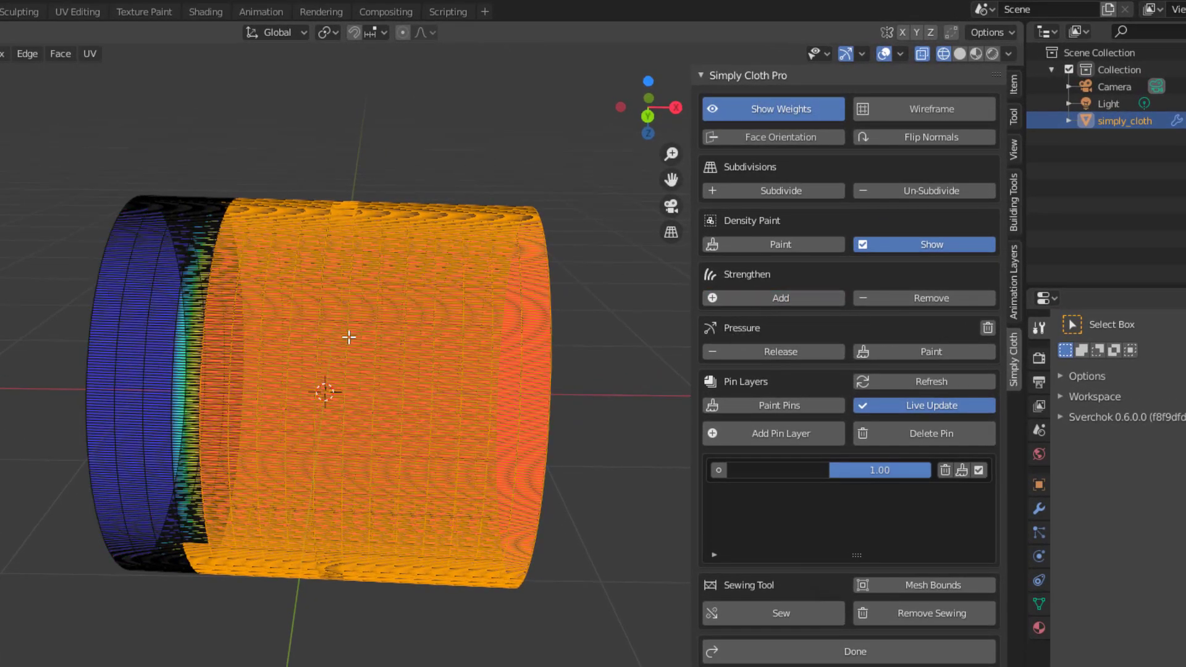
{"action": "key", "text": "Tab"}
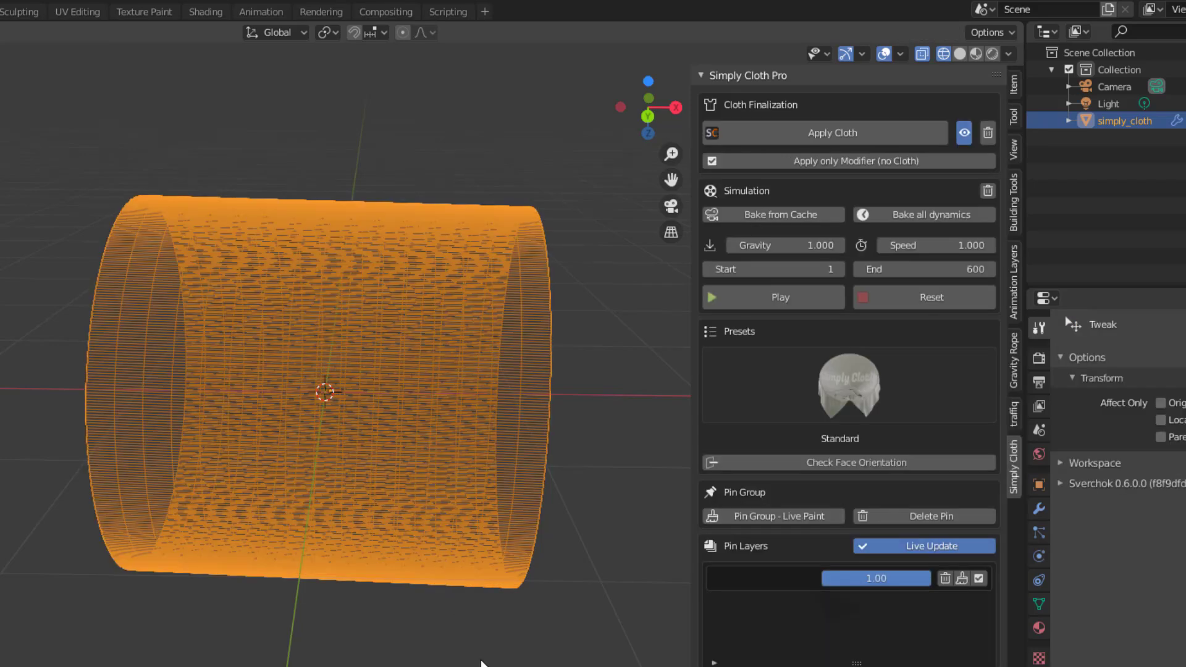
{"action": "key", "text": "z"}
{"action": "left_click", "coordinate": [519, 643]}
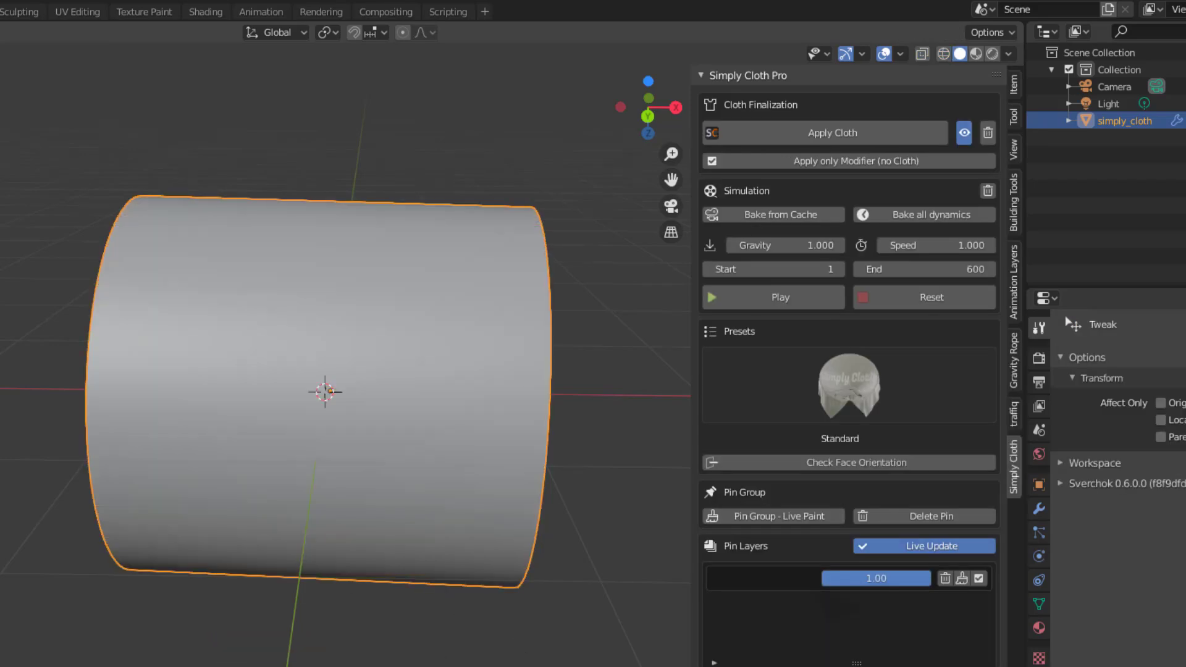
Step: Set the cylinder's Strengthen Intensity to 100 and run its cloth simulation
{"action": "scroll", "coordinate": [794, 661], "scroll_direction": "down", "scroll_amount": 6}
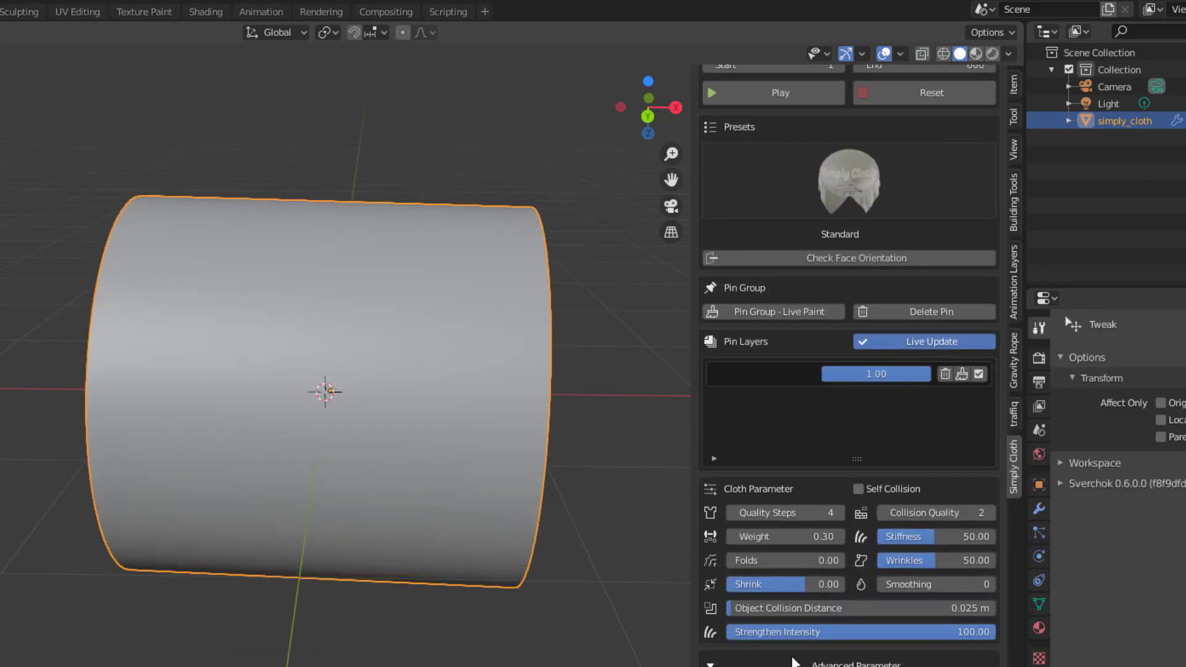
{"action": "left_click_drag", "start_coordinate": [984, 631], "coordinate": [999, 634]}
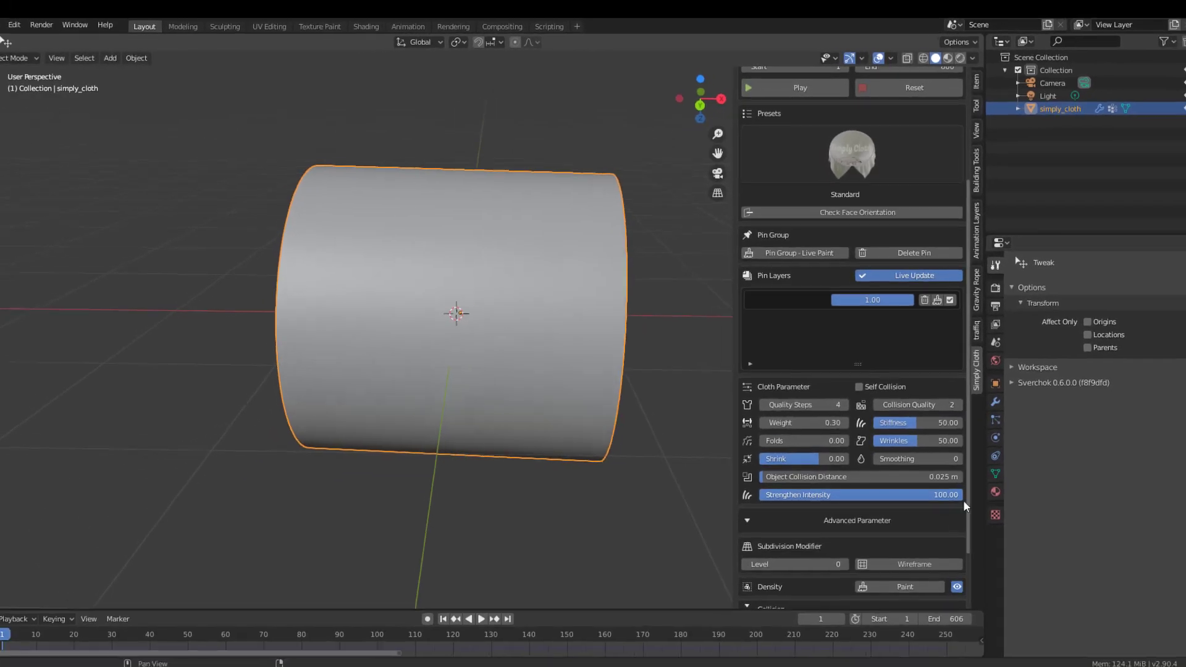
{"action": "key", "text": "space"}
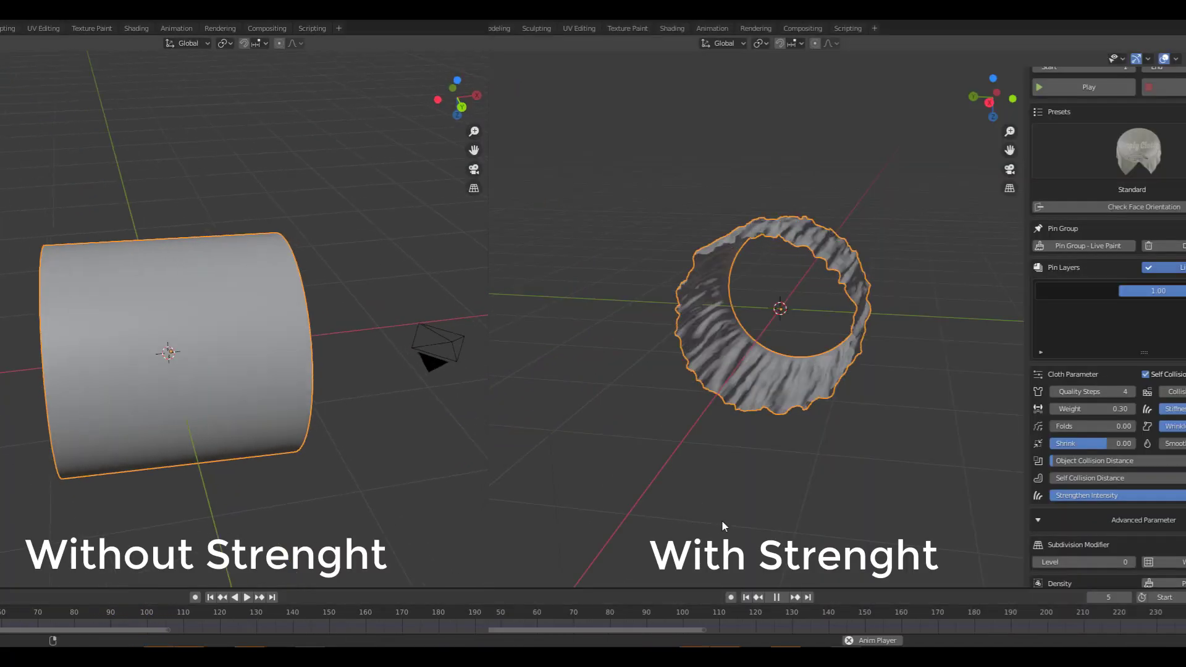
Step: Pause the strengthened cylinder's simulation at frame 16, examine its folds from several sides, and resume playback
{"action": "middle_click_drag", "start_coordinate": [722, 521], "coordinate": [809, 506]}
{"action": "left_click", "coordinate": [776, 597]}
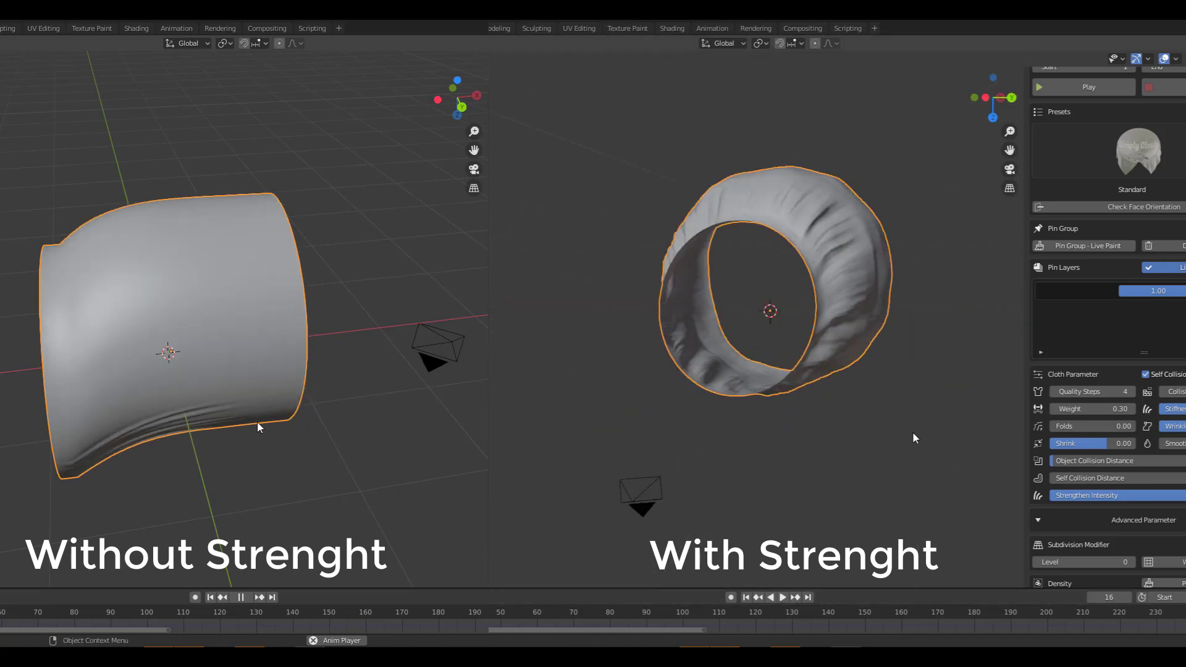
{"action": "middle_click_drag", "start_coordinate": [746, 443], "coordinate": [847, 397]}
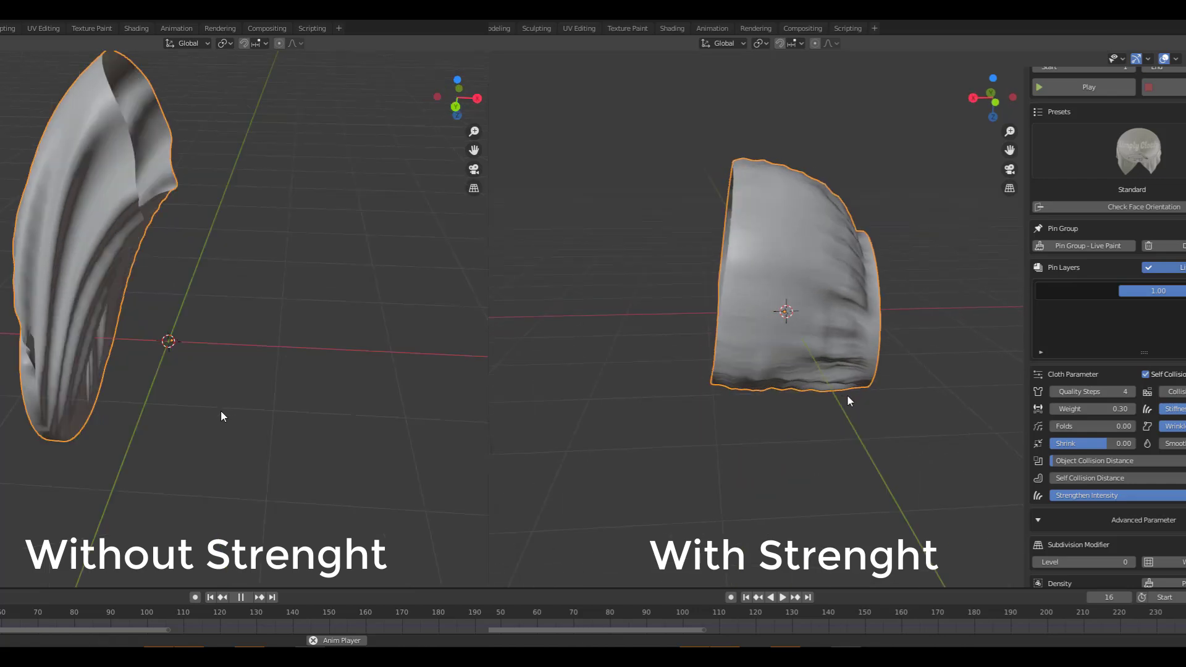
{"action": "mouse_move", "coordinate": [198, 410]}
{"action": "middle_mouse_down"}
{"action": "mouse_move", "coordinate": [79, 398]}
{"action": "mouse_move", "coordinate": [214, 395]}
{"action": "middle_mouse_up"}
{"action": "left_click", "coordinate": [783, 597]}
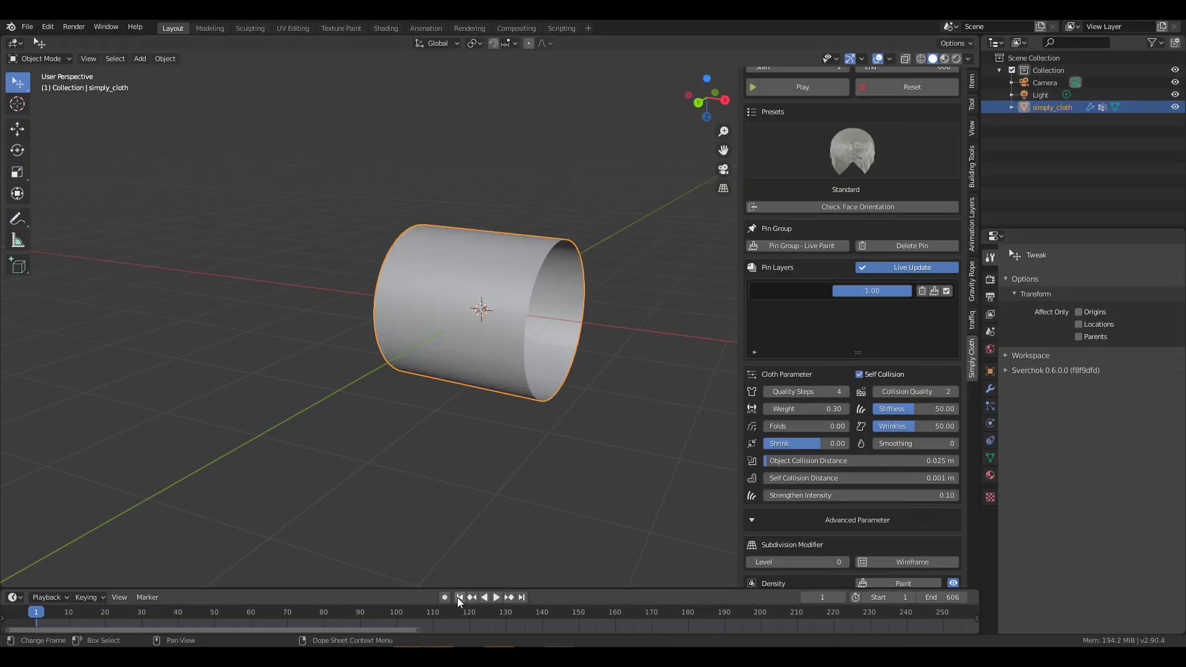
{"action": "left_click", "coordinate": [496, 597]}
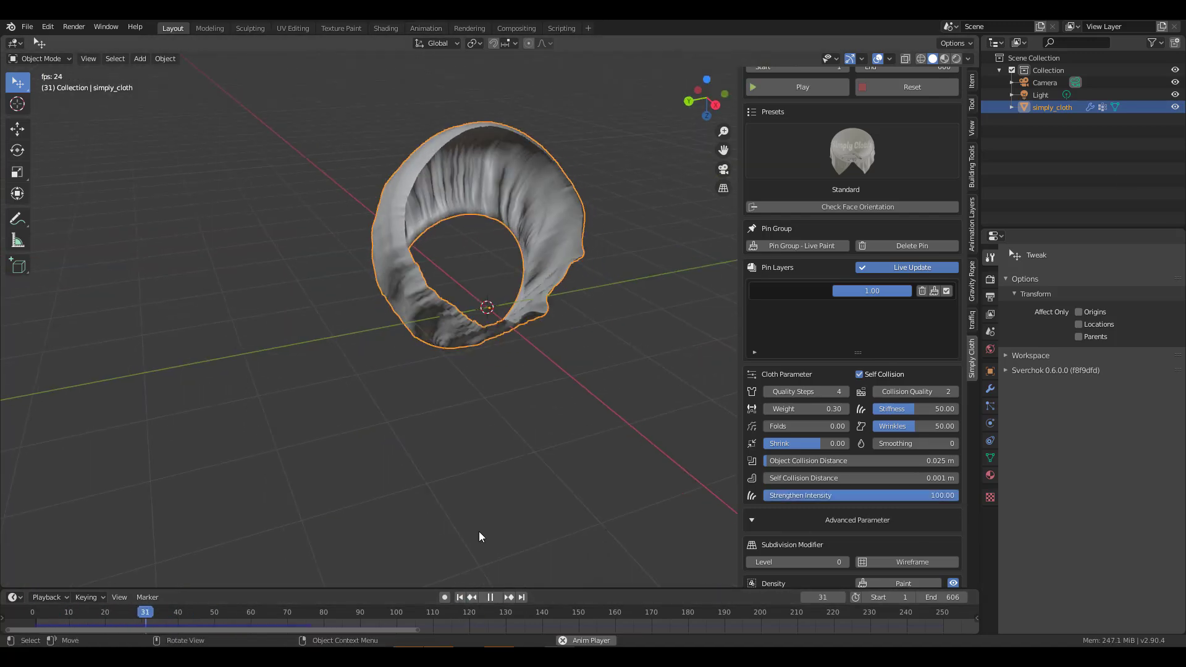
Step: Replay the cylinder's simulation, return to frame 1, and set the timeline's end frame to 75
{"action": "scroll", "coordinate": [129, 624], "scroll_direction": "up", "scroll_amount": 5}
{"action": "left_click", "coordinate": [115, 623]}
{"action": "key", "text": "space"}
{"action": "middle_click_drag", "start_coordinate": [487, 492], "coordinate": [609, 477]}
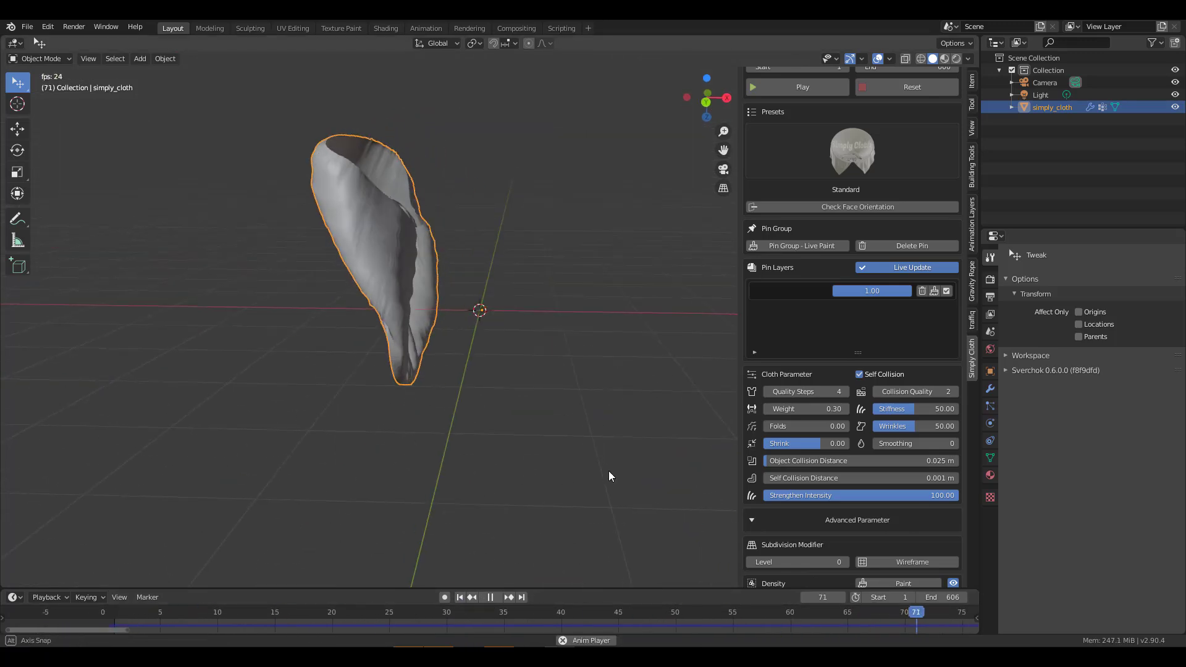
{"action": "key", "text": "Escape"}
{"action": "type", "text": "75"}
{"action": "key", "text": "Return"}
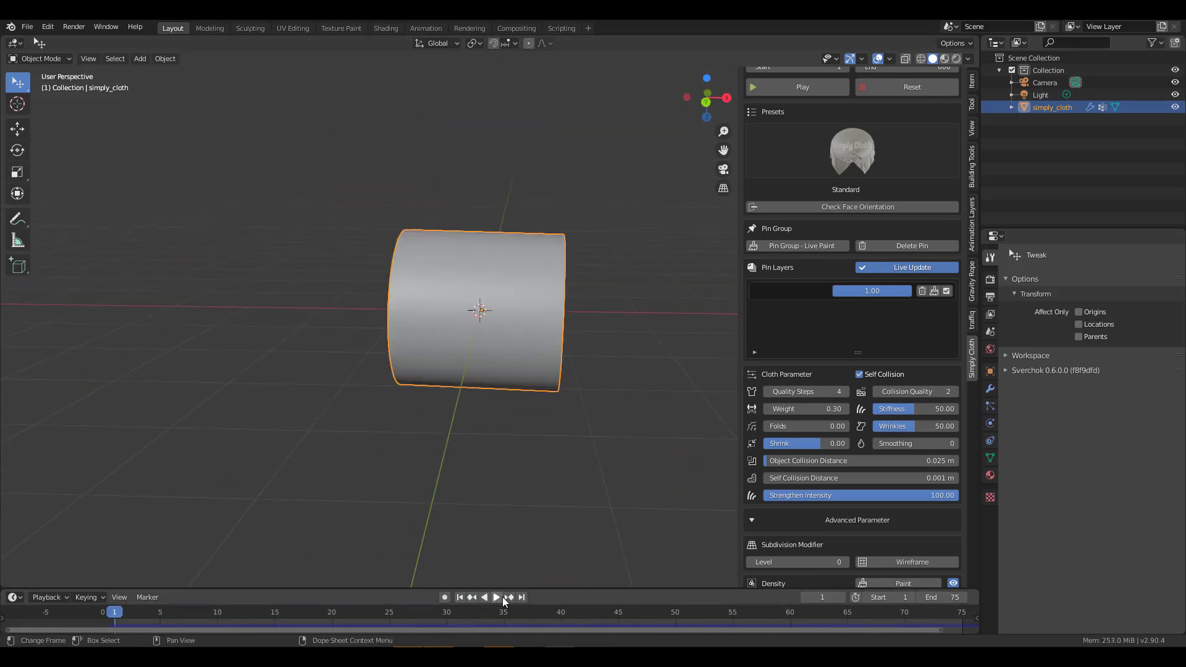
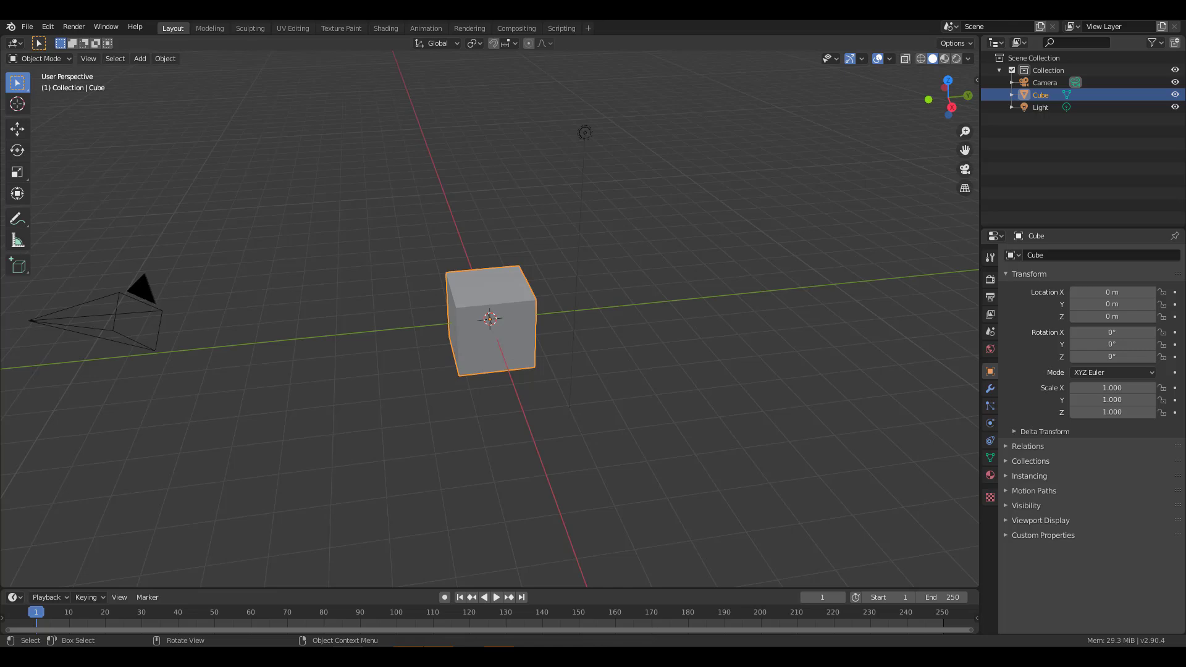
Step: Add a grid mesh to the default cube scene
{"action": "middle_click_drag", "start_coordinate": [522, 276], "coordinate": [447, 337]}
{"action": "scroll", "coordinate": [500, 358], "scroll_direction": "up", "scroll_amount": 2}
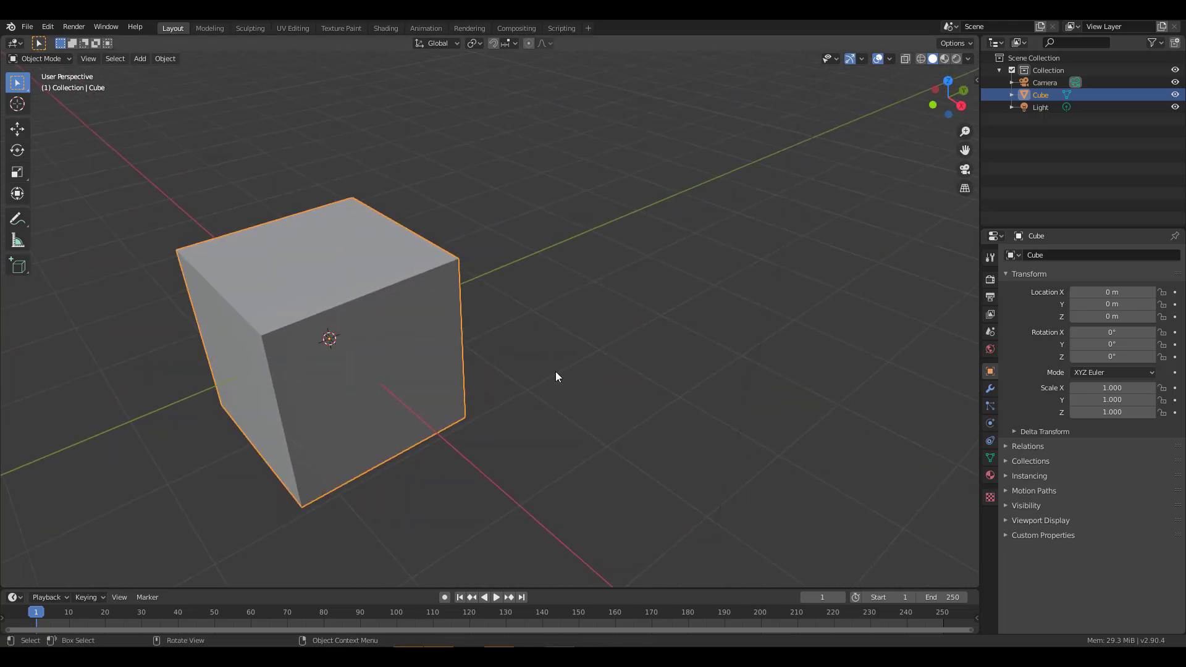
{"action": "left_click", "coordinate": [564, 355]}
{"action": "key", "text": "shift+a"}
{"action": "mouse_move", "coordinate": [565, 355]}
{"action": "left_click", "coordinate": [609, 460]}
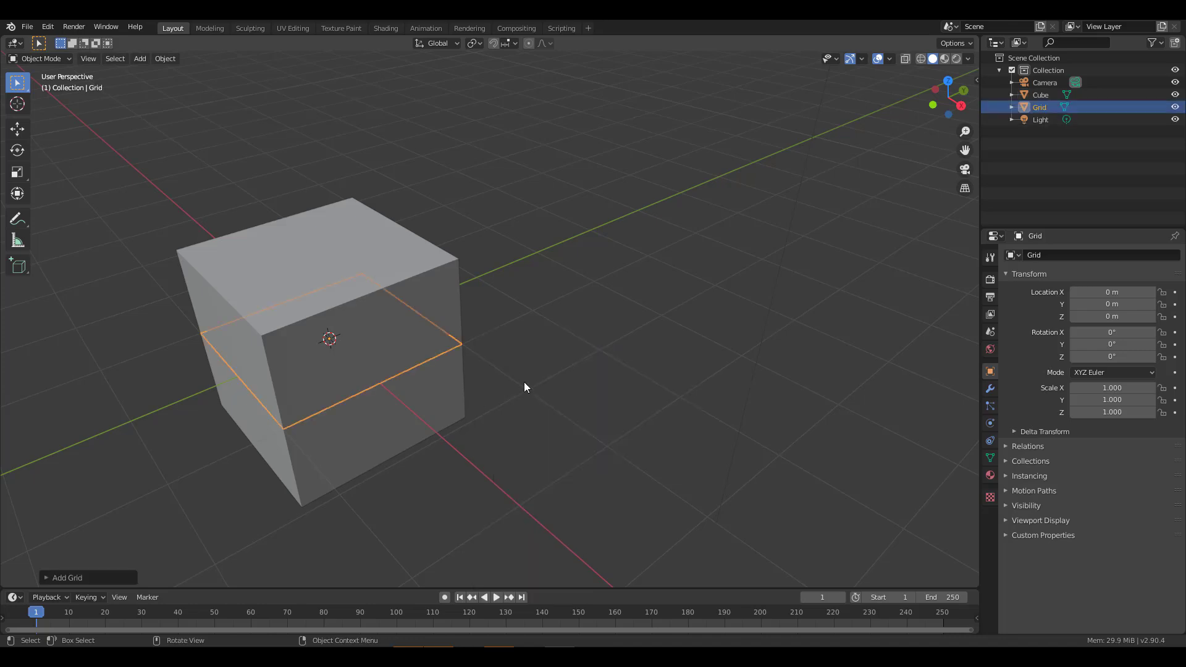
Step: Scale the grid up uniformly to about 3.55 so it extends well past the cube
{"action": "scroll", "coordinate": [525, 386], "scroll_direction": "down", "scroll_amount": 4}
{"action": "key", "text": "s"}
{"action": "left_click", "coordinate": [736, 457]}
{"action": "middle_click_drag", "start_coordinate": [736, 457], "coordinate": [566, 354]}
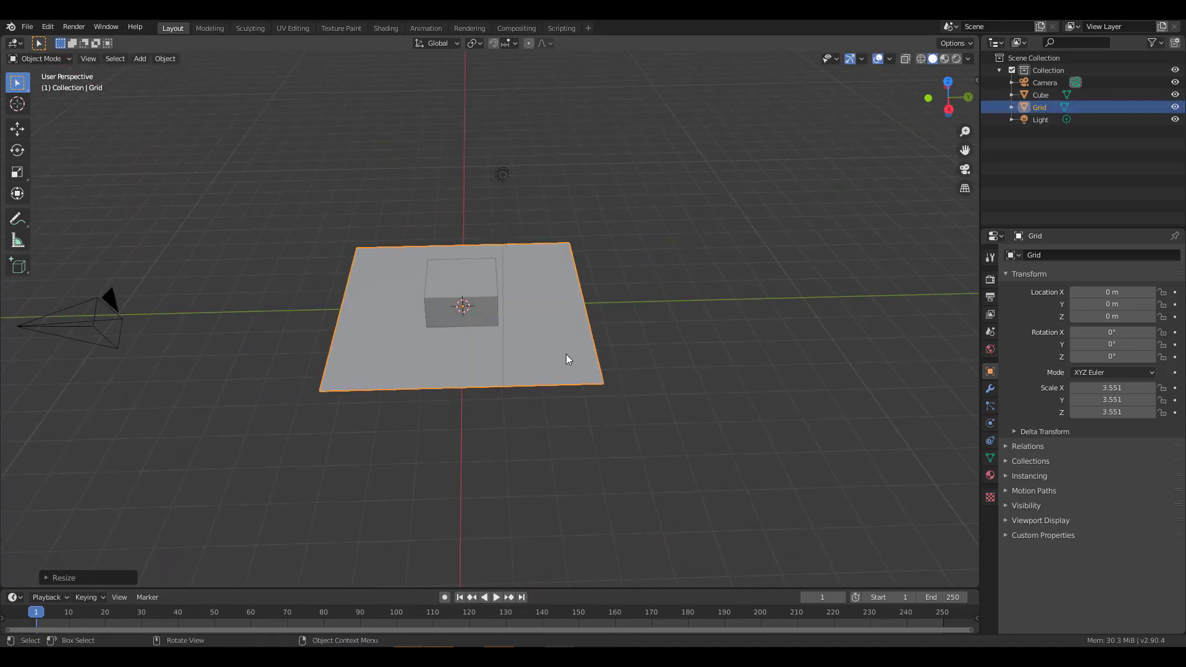
Step: Give the grid a level 2 Subdivision Surface modifier and apply it
{"action": "scroll", "coordinate": [565, 354], "scroll_direction": "up", "scroll_amount": 3}
{"action": "key", "text": "ctrl+2"}
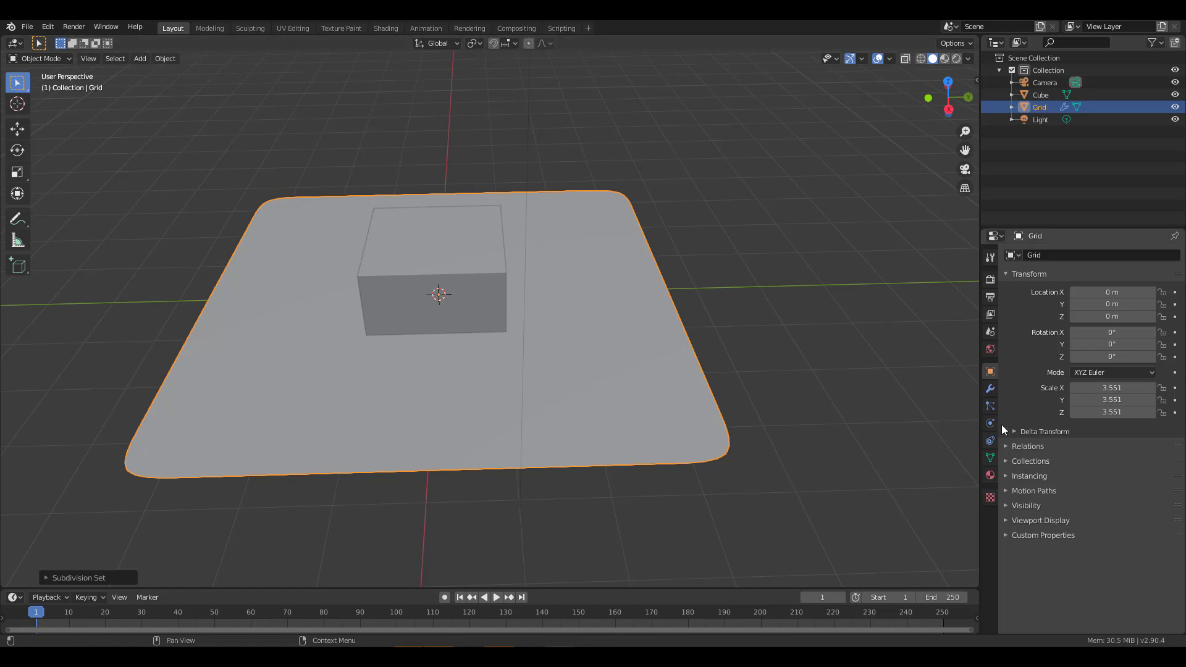
{"action": "left_click", "coordinate": [989, 389]}
{"action": "left_click", "coordinate": [1042, 292]}
Step: Raise the grid along the Z axis until it sits above the cube
{"action": "middle_click_drag", "start_coordinate": [802, 327], "coordinate": [409, 285]}
{"action": "left_click", "coordinate": [17, 129]}
{"action": "left_click_drag", "start_coordinate": [401, 290], "coordinate": [400, 186]}
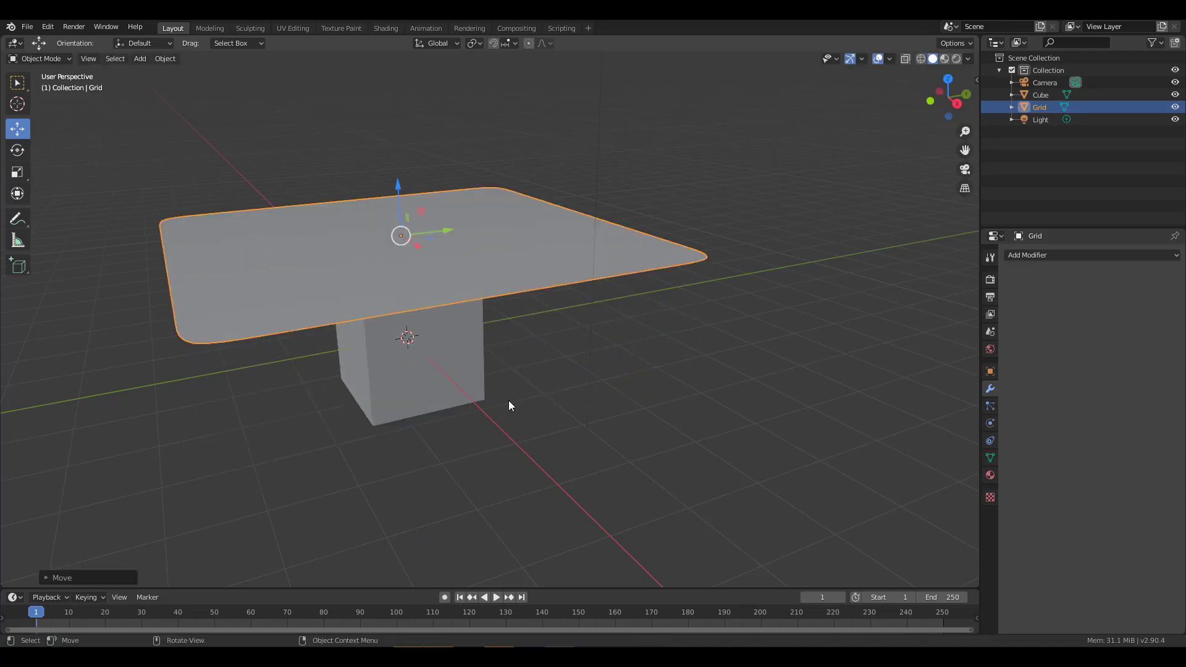
Step: Activate Simply Cloth collision on the cube
{"action": "middle_click_drag", "start_coordinate": [509, 401], "coordinate": [447, 354]}
{"action": "left_click", "coordinate": [447, 354]}
{"action": "middle_click_drag", "start_coordinate": [522, 325], "coordinate": [565, 341]}
{"action": "key", "text": "n"}
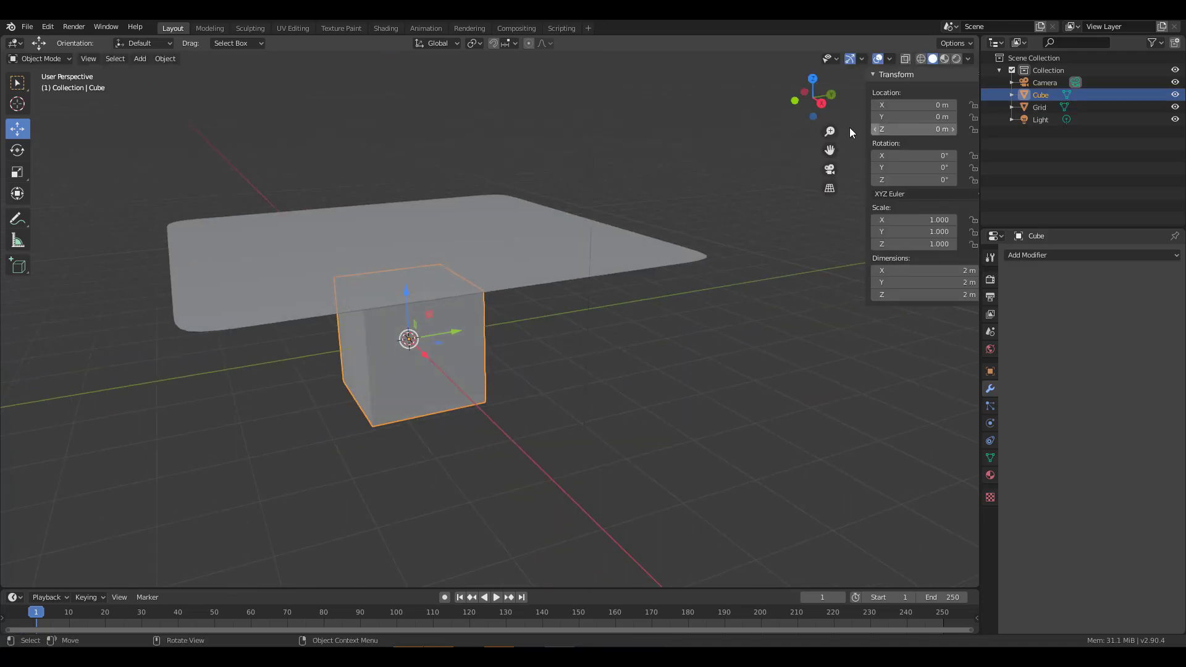
{"action": "left_click", "coordinate": [972, 356]}
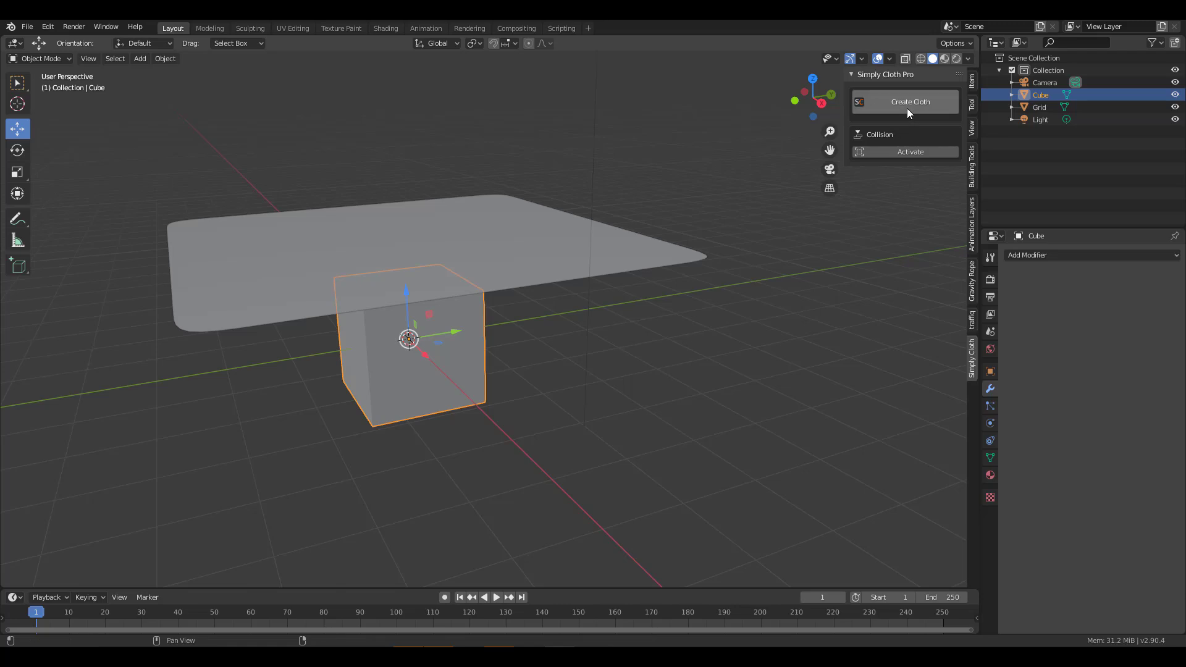
{"action": "left_click", "coordinate": [908, 152]}
Step: Turn the raised grid into a Simply Cloth object
{"action": "left_click", "coordinate": [505, 260]}
{"action": "middle_click_drag", "start_coordinate": [505, 261], "coordinate": [688, 355]}
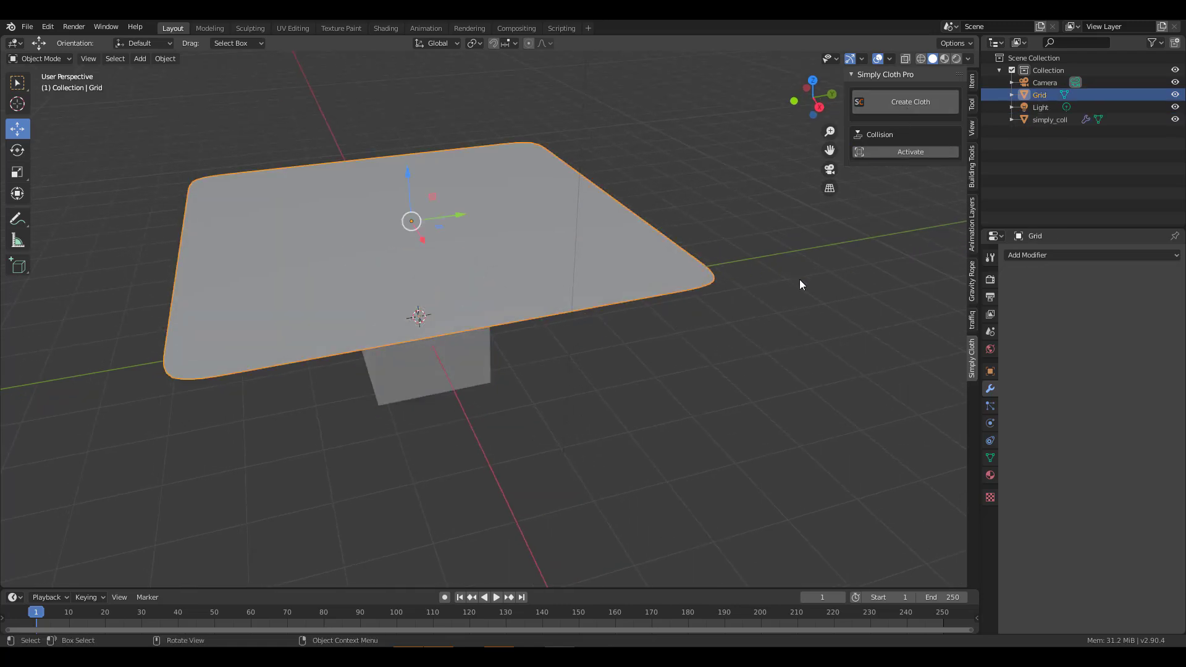
{"action": "left_click", "coordinate": [928, 105]}
Step: Run the cloth simulation over the cube and return the timeline to frame 1
{"action": "middle_click_drag", "start_coordinate": [556, 235], "coordinate": [592, 216]}
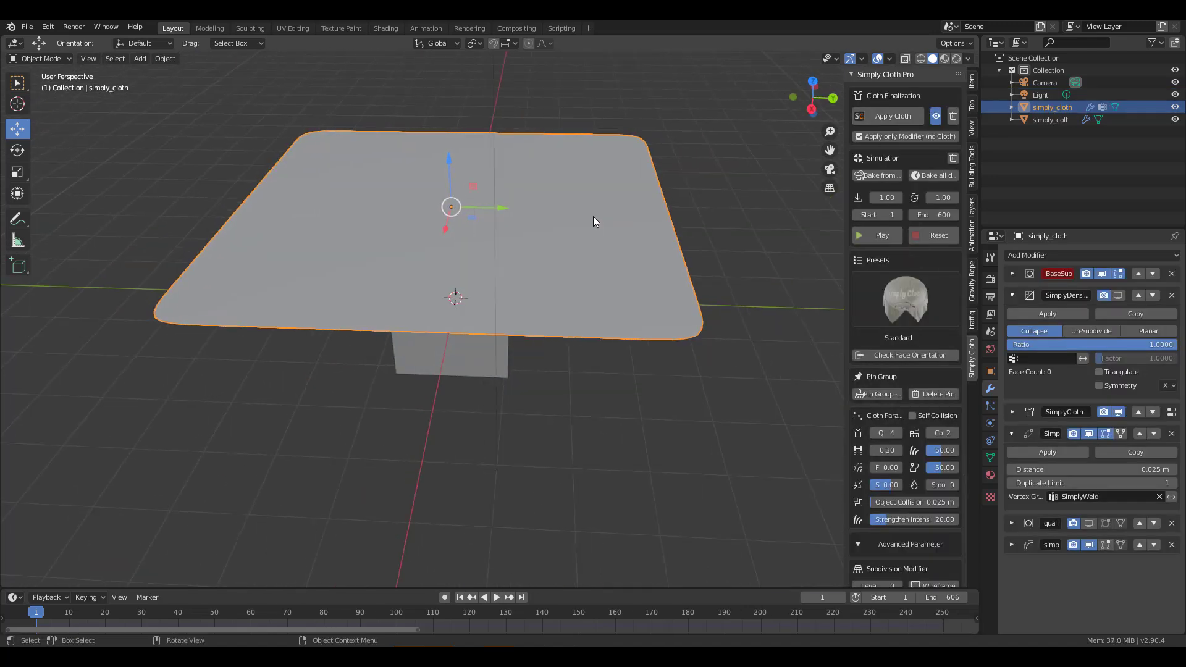
{"action": "scroll", "coordinate": [593, 217], "scroll_direction": "down", "scroll_amount": 4}
{"action": "scroll", "coordinate": [482, 290], "scroll_direction": "up", "scroll_amount": 5}
{"action": "middle_click_drag", "start_coordinate": [432, 299], "coordinate": [546, 292]}
{"action": "scroll", "coordinate": [544, 292], "scroll_direction": "down", "scroll_amount": 4}
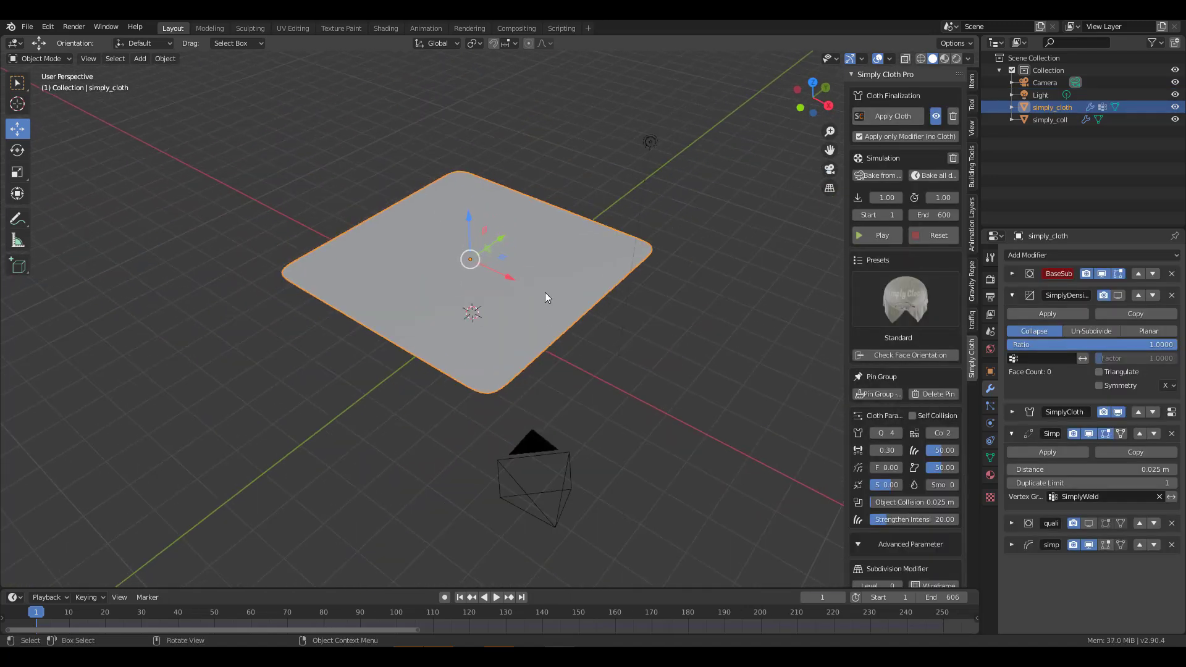
{"action": "scroll", "coordinate": [544, 298], "scroll_direction": "up", "scroll_amount": 2}
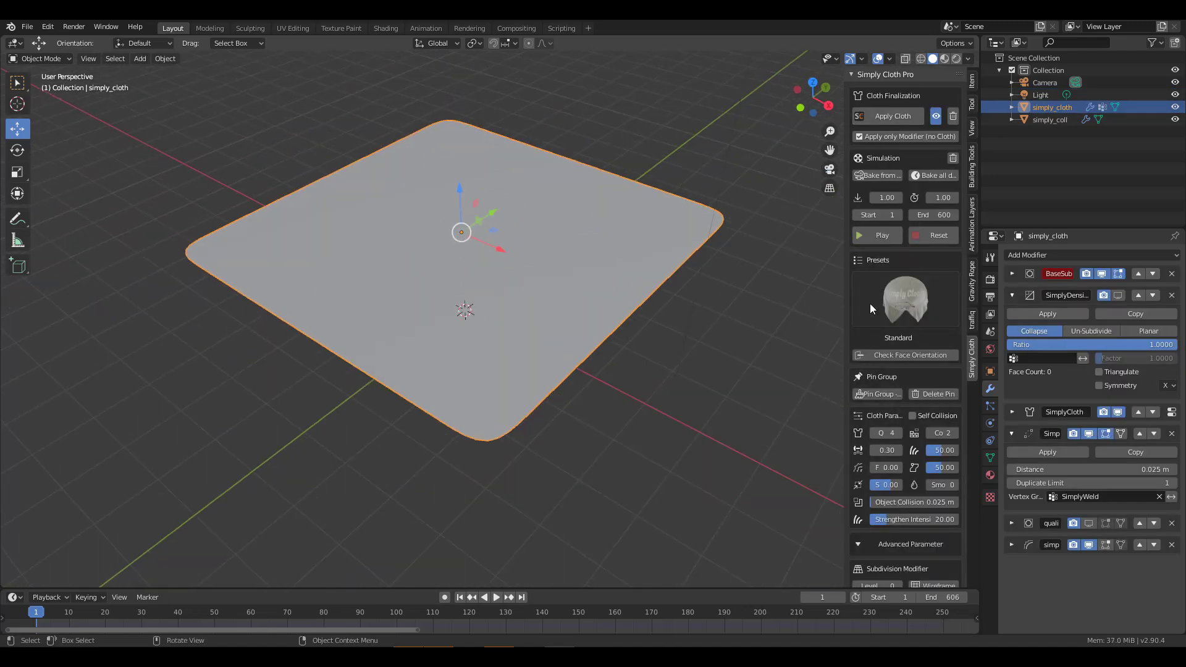
{"action": "left_click", "coordinate": [865, 239]}
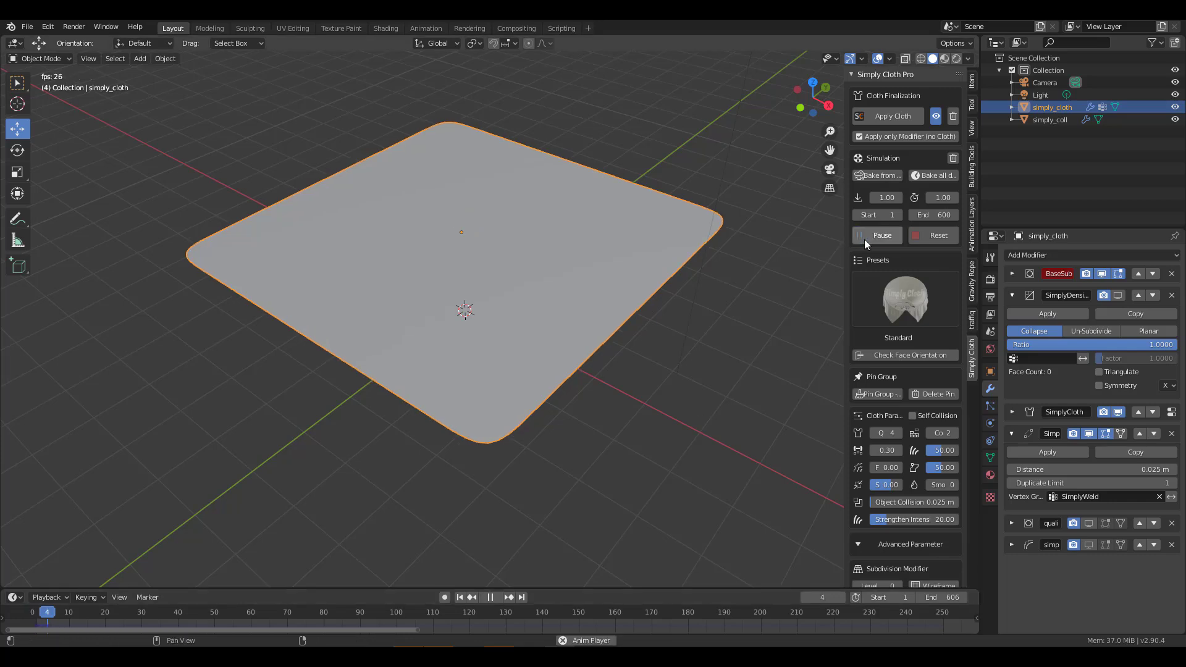
{"action": "left_click", "coordinate": [458, 598]}
{"action": "middle_click_drag", "start_coordinate": [524, 369], "coordinate": [506, 364]}
{"action": "middle_click_drag", "start_coordinate": [608, 378], "coordinate": [555, 360], "text": "shift"}
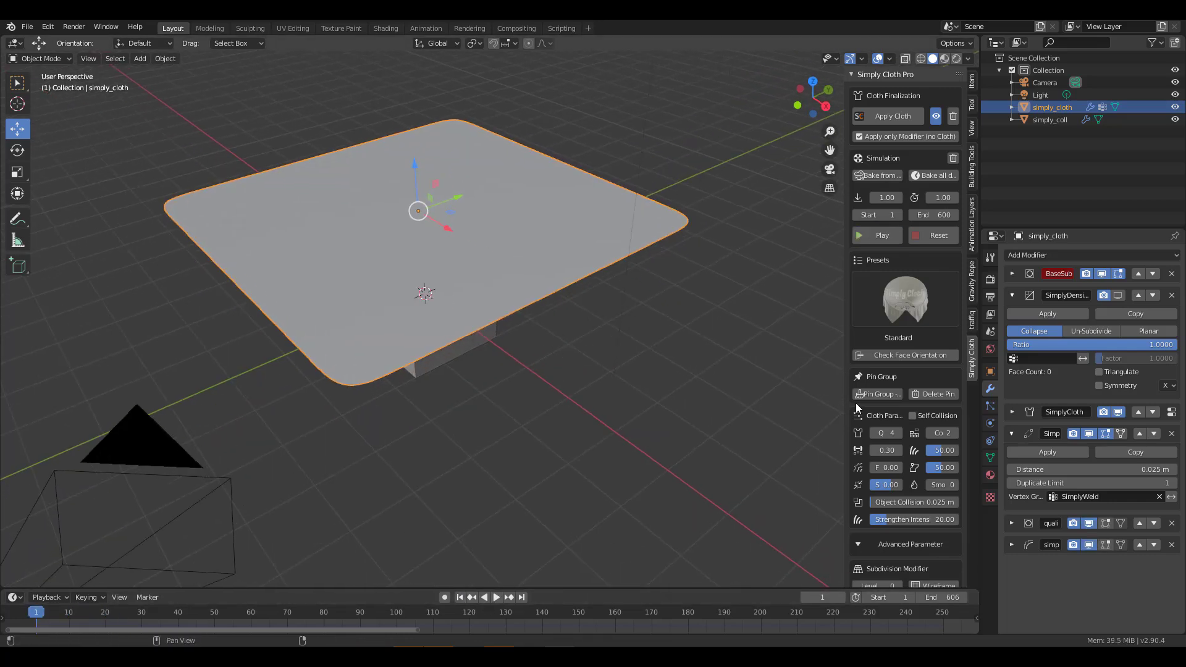
Step: Widen the Simply Cloth settings area, expand the advanced parameters and enable Pressure for the cloth
{"action": "left_click_drag", "start_coordinate": [845, 396], "coordinate": [730, 402]}
{"action": "scroll", "coordinate": [760, 454], "scroll_direction": "down", "scroll_amount": 5}
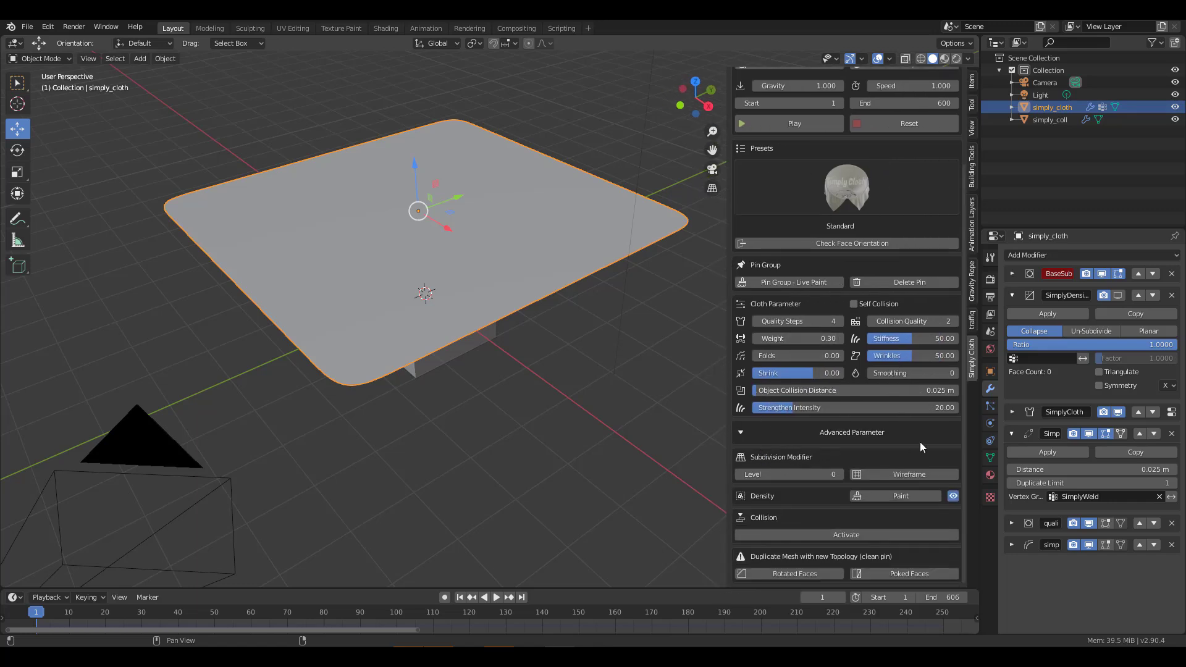
{"action": "left_click", "coordinate": [793, 437]}
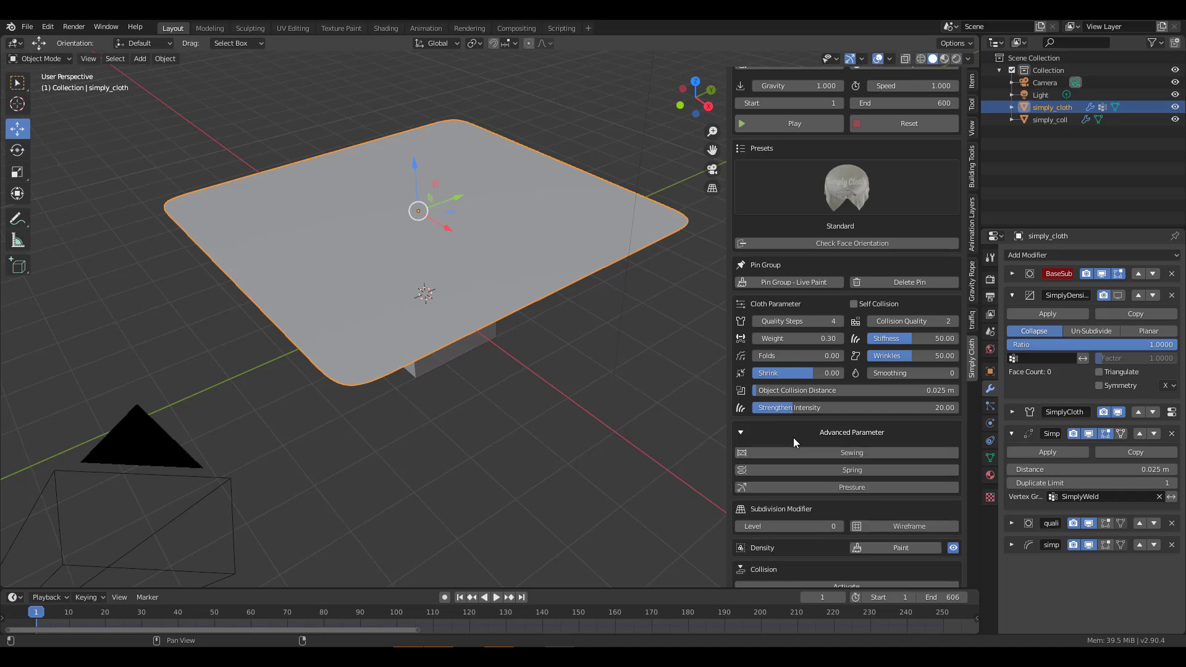
{"action": "left_click", "coordinate": [780, 487]}
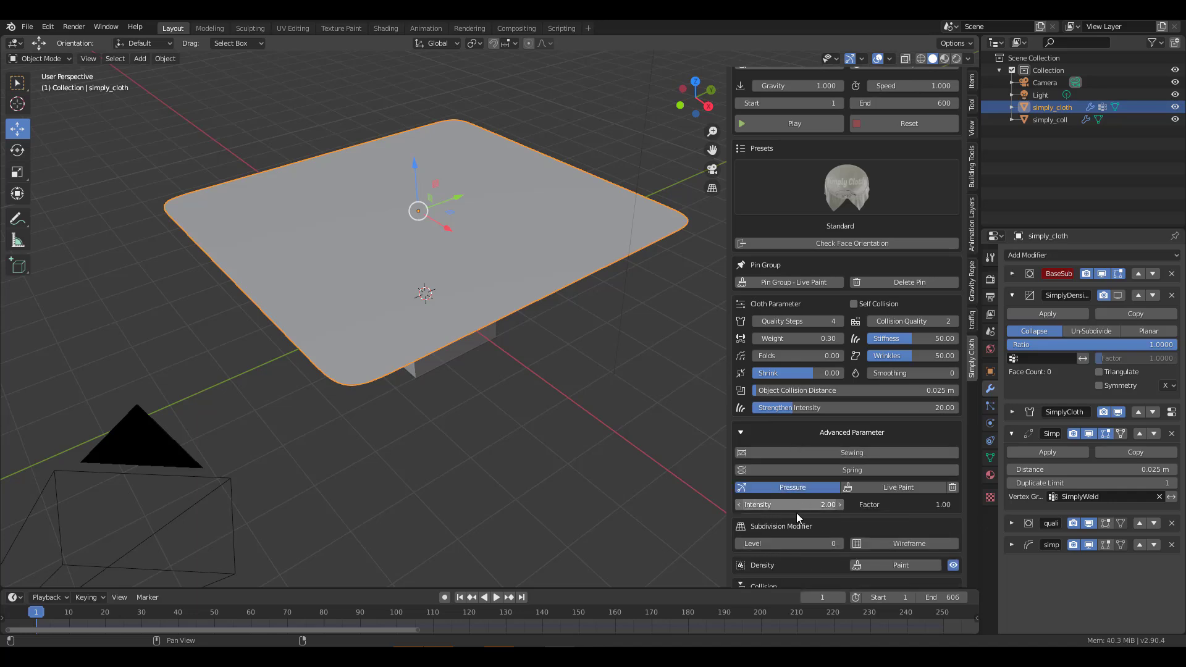
{"action": "scroll", "coordinate": [796, 513], "scroll_direction": "down", "scroll_amount": 2}
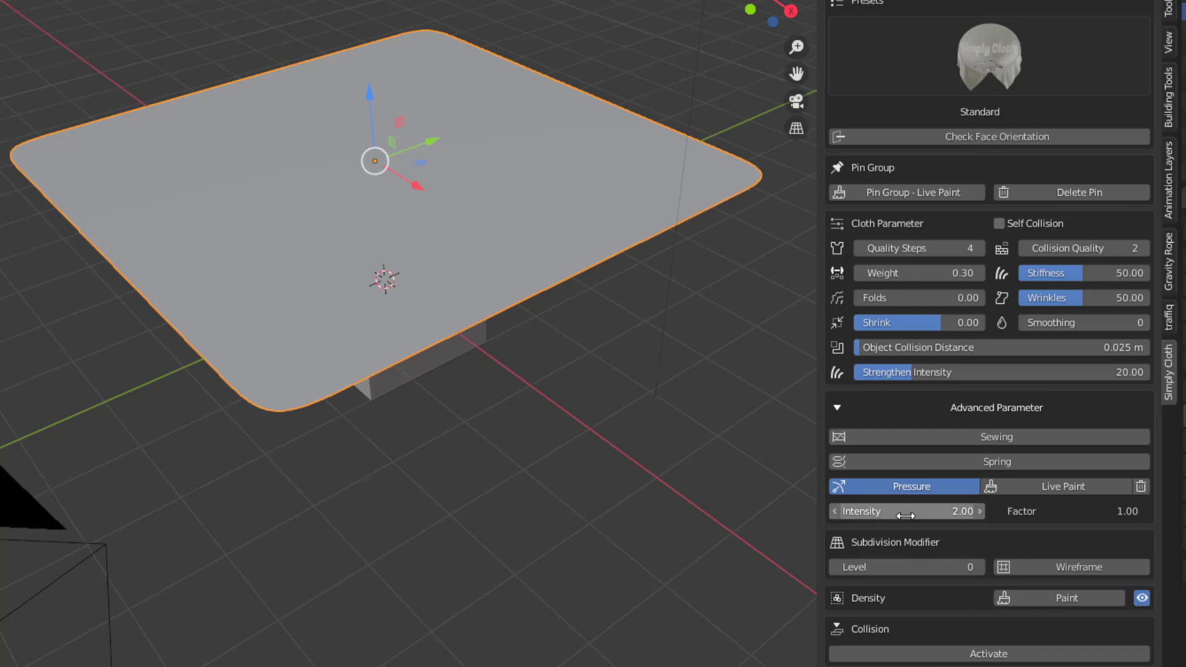
Step: Try the Pressure live paint on the cloth, and return to Object Mode with the simulation stopped at frame 1
{"action": "left_click", "coordinate": [1088, 484]}
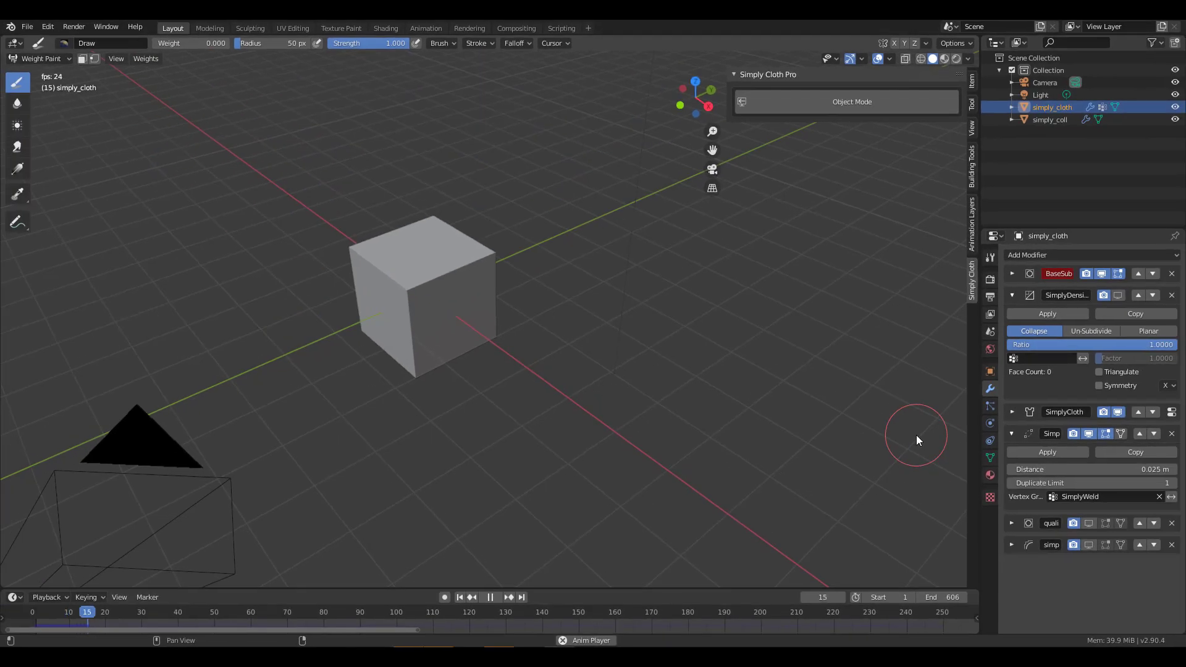
{"action": "left_click", "coordinate": [843, 102]}
{"action": "left_click", "coordinate": [489, 597]}
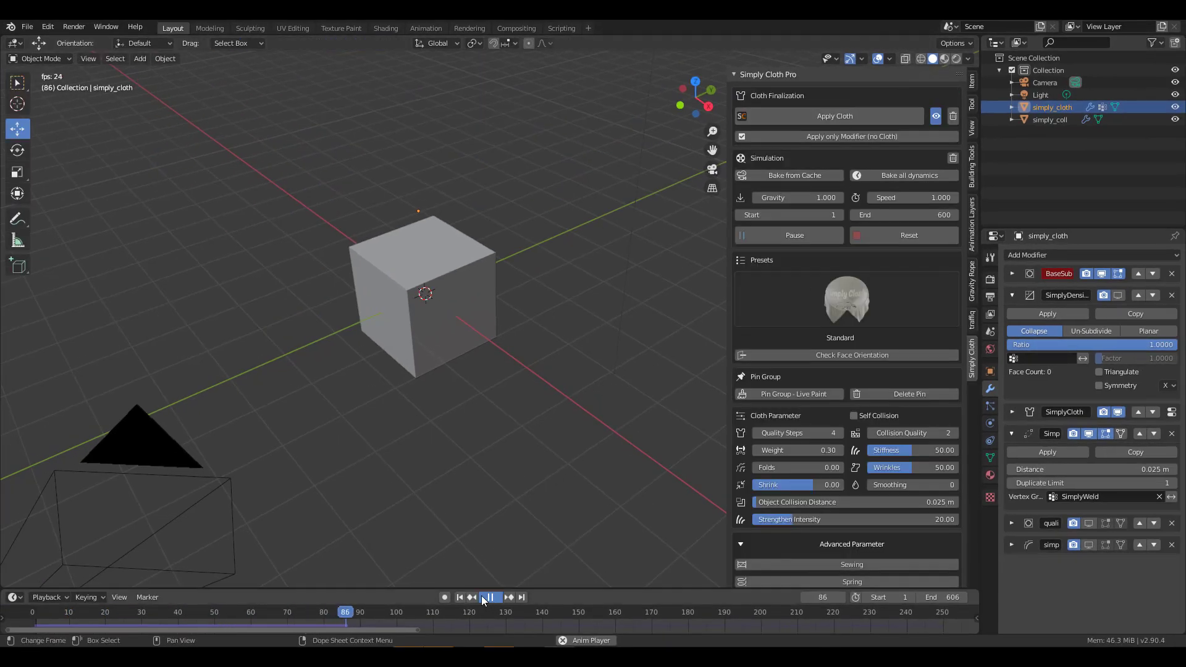
{"action": "left_click", "coordinate": [459, 597]}
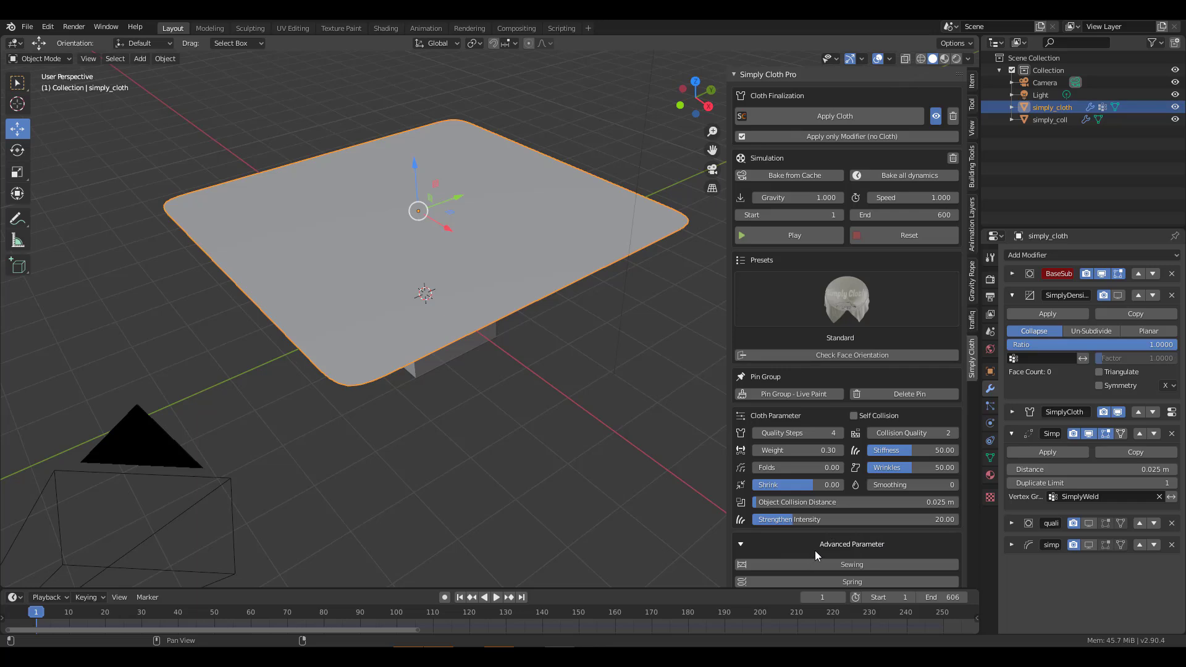
Step: Set the cloth's Pressure Intensity to 0.5
{"action": "scroll", "coordinate": [814, 551], "scroll_direction": "down", "scroll_amount": 5}
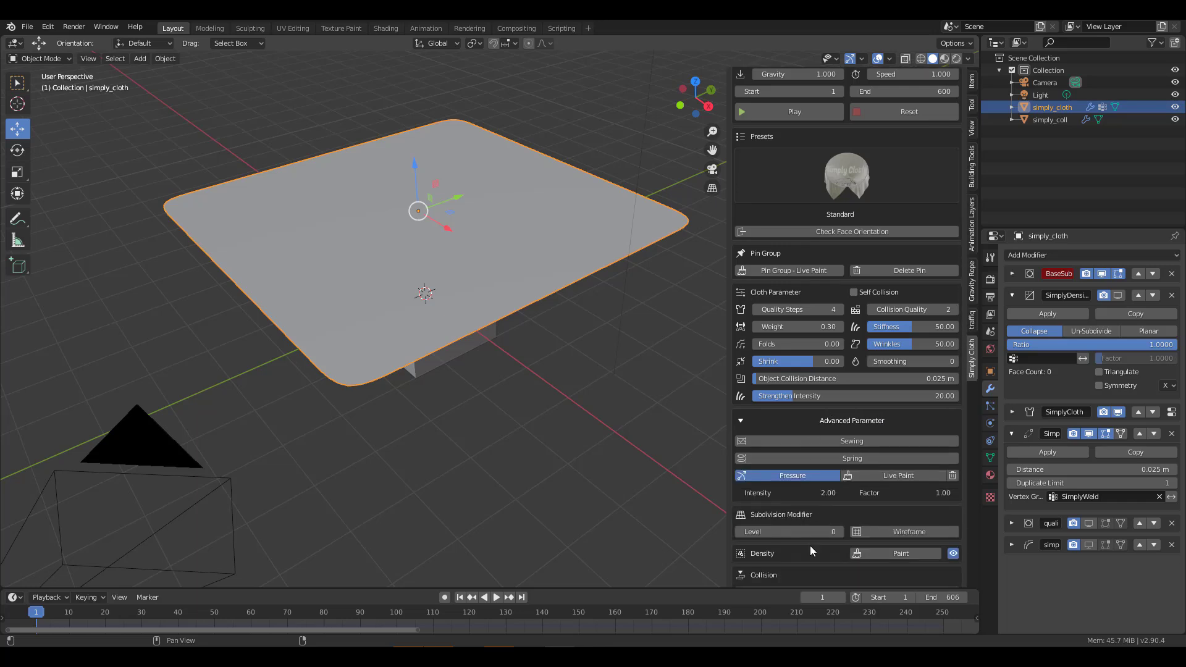
{"action": "left_click", "coordinate": [812, 493]}
{"action": "type", "text": "0"}
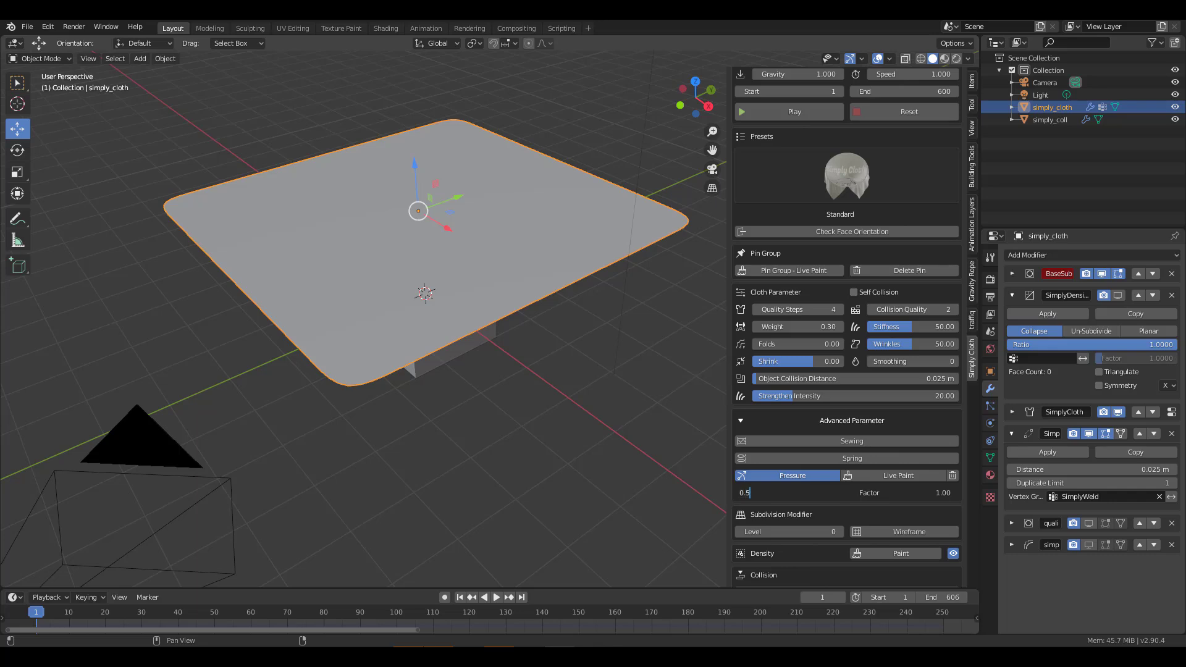
{"action": "type", "text": ".5"}
{"action": "key", "text": "Return"}
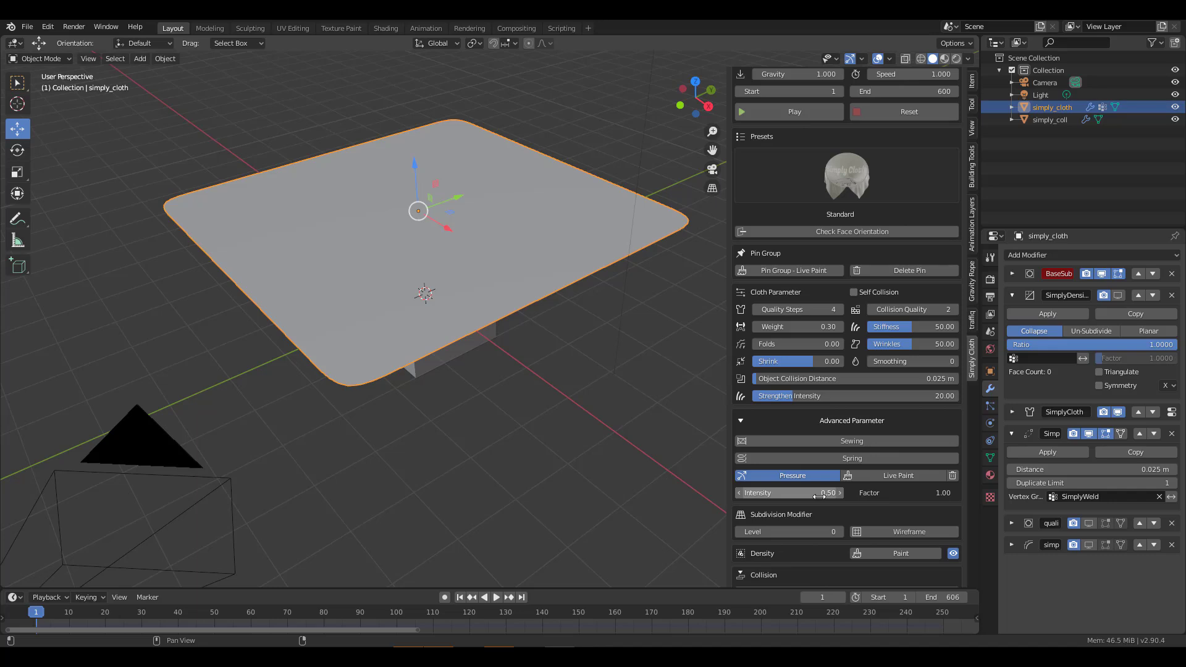
Step: Live paint the pressure weights, brushing a round patch of zero weight onto the middle of the cloth
{"action": "left_click", "coordinate": [900, 477]}
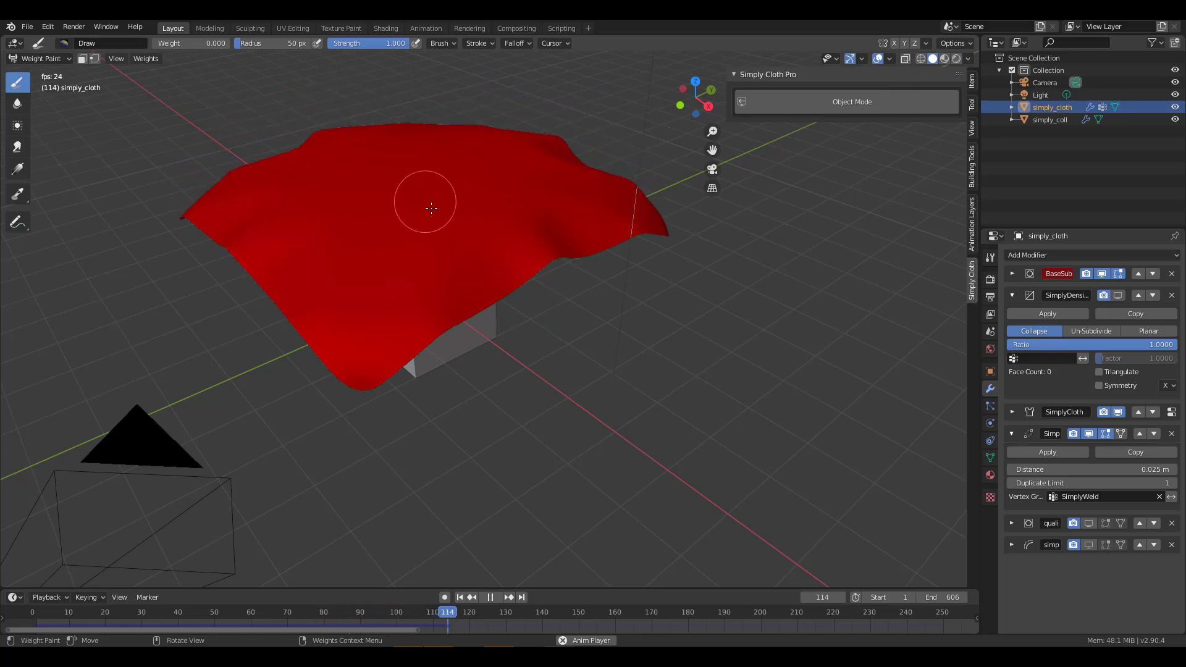
{"action": "middle_click_drag", "start_coordinate": [432, 208], "coordinate": [686, 432]}
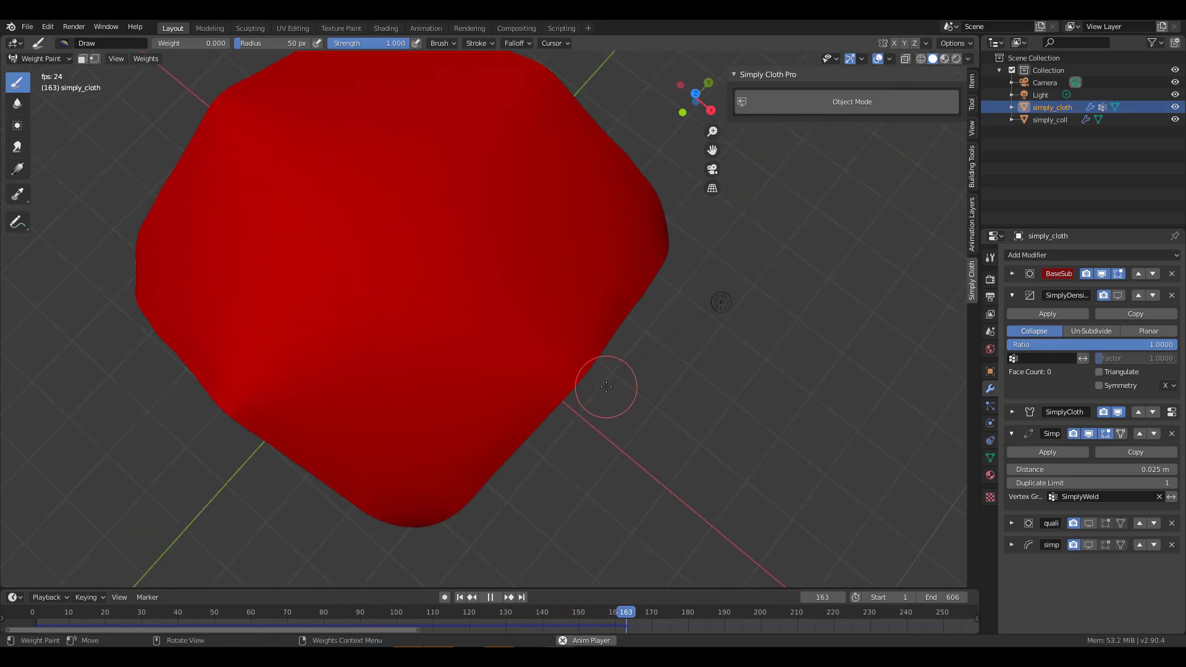
{"action": "middle_click_drag", "start_coordinate": [606, 388], "coordinate": [667, 436]}
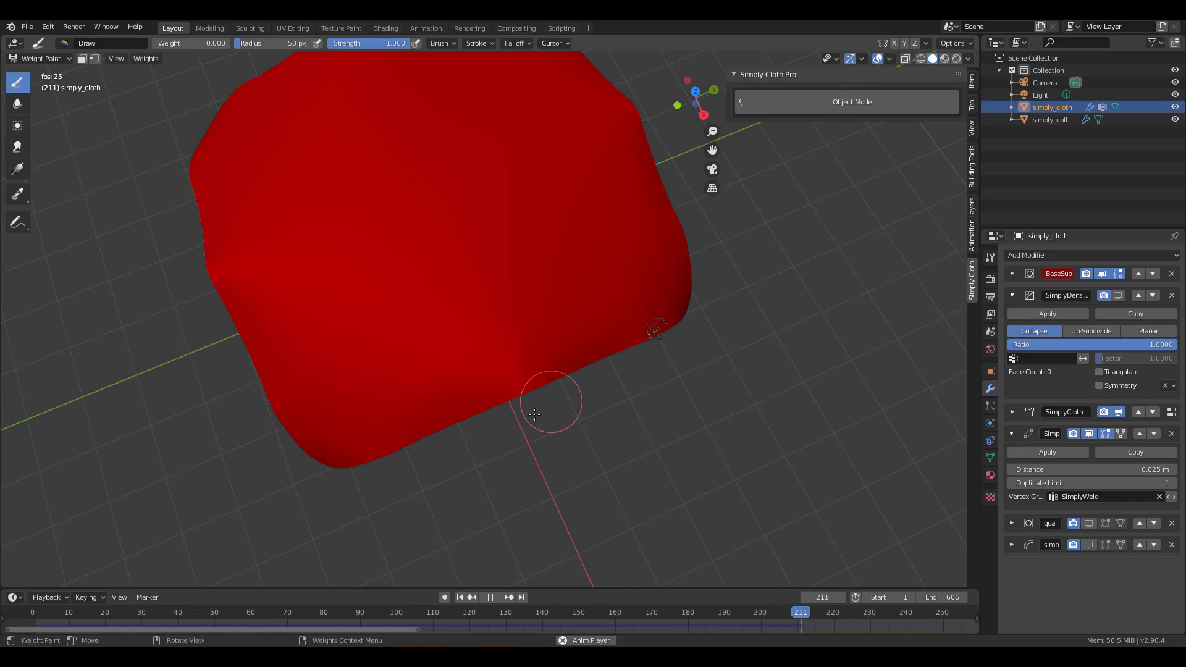
{"action": "mouse_move", "coordinate": [445, 202]}
{"action": "left_mouse_down"}
{"action": "mouse_move", "coordinate": [411, 212]}
{"action": "mouse_move", "coordinate": [455, 200]}
{"action": "left_mouse_up"}
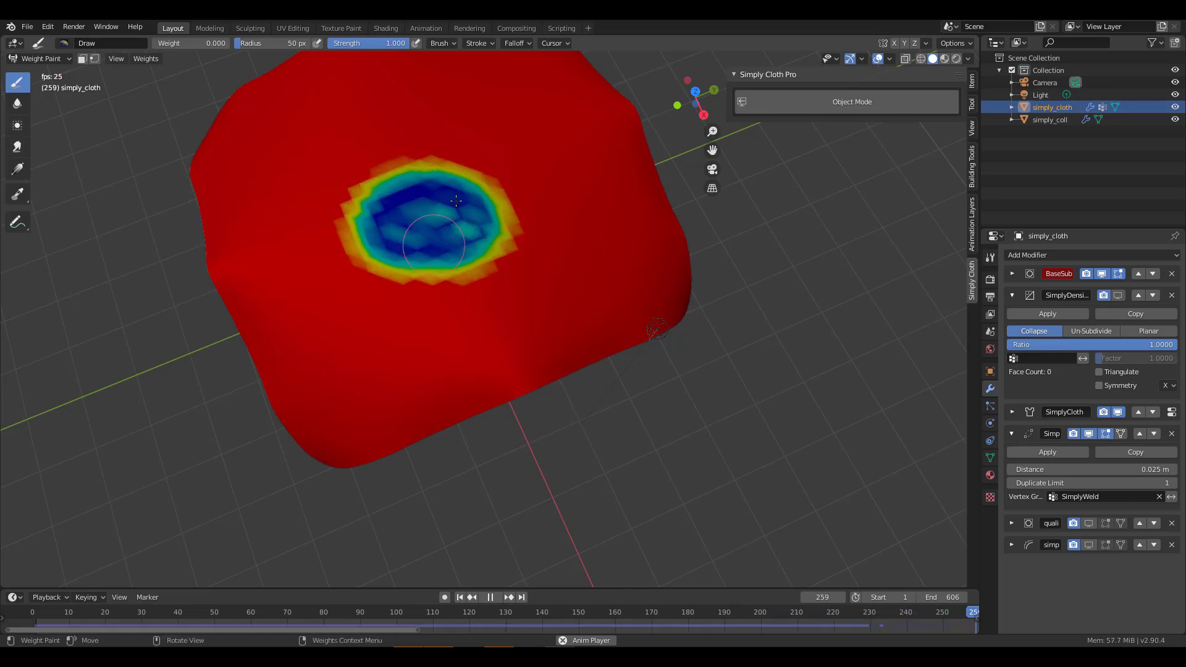
Step: Replay the simulation from frame 1 to check the painted pressure, and pause it at frame 39
{"action": "left_click", "coordinate": [460, 597]}
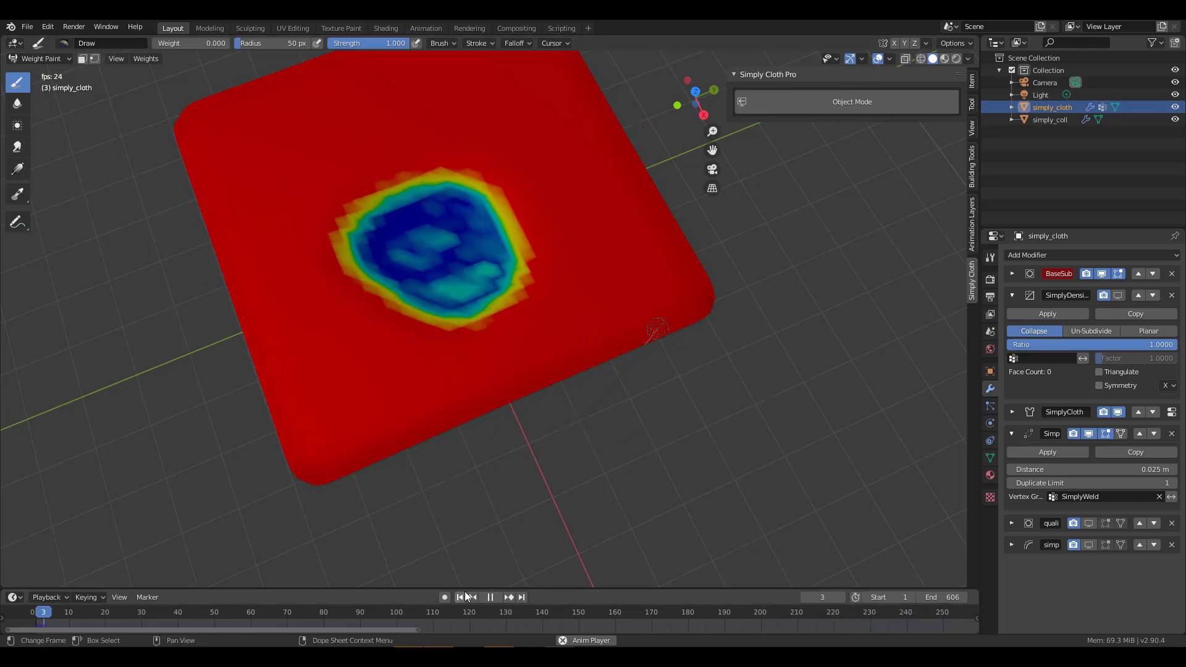
{"action": "scroll", "coordinate": [556, 455], "scroll_direction": "down", "scroll_amount": 5}
{"action": "middle_click_drag", "start_coordinate": [577, 467], "coordinate": [603, 420]}
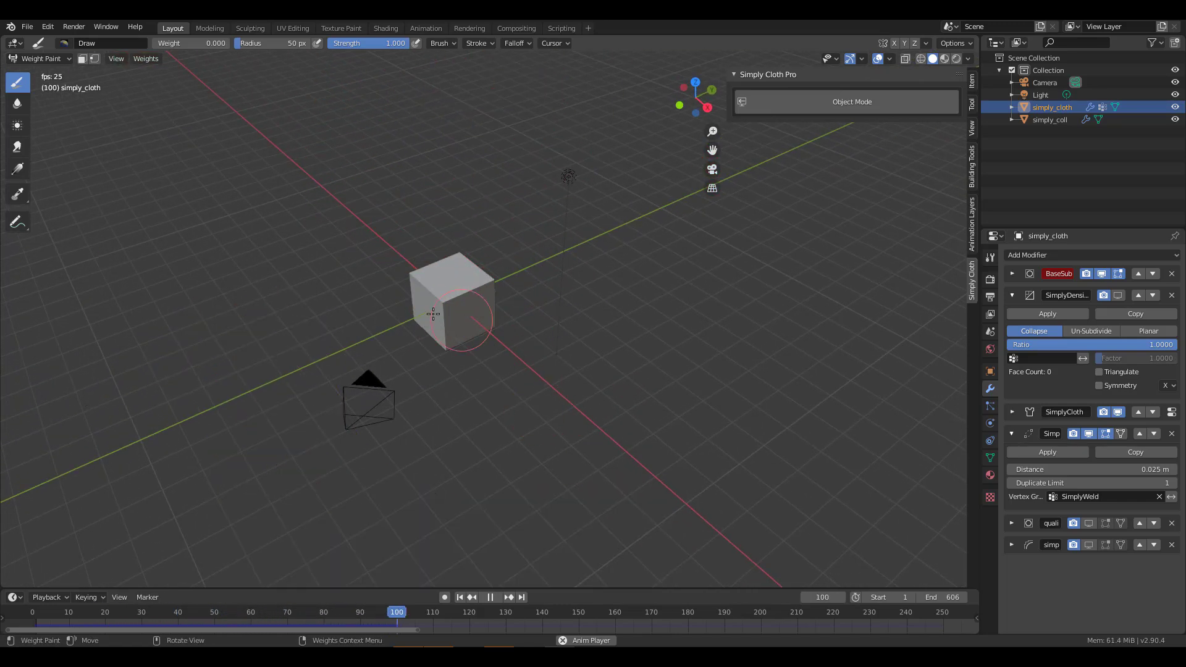
{"action": "left_click", "coordinate": [483, 597]}
{"action": "left_click", "coordinate": [460, 598]}
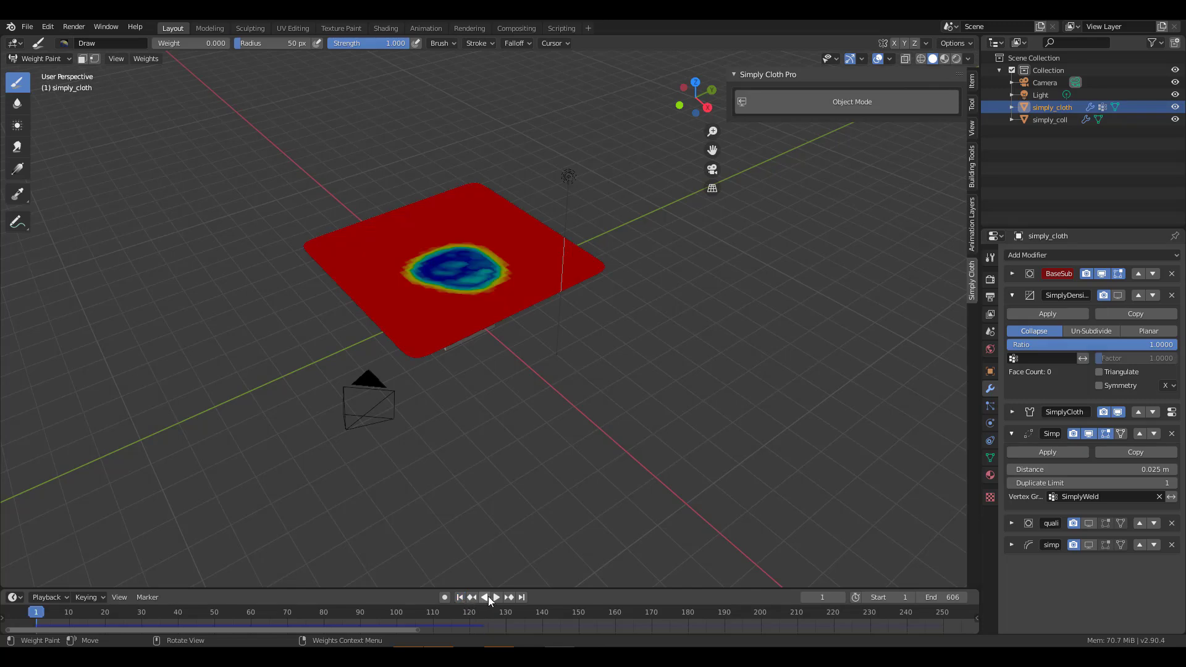
{"action": "left_click", "coordinate": [498, 597]}
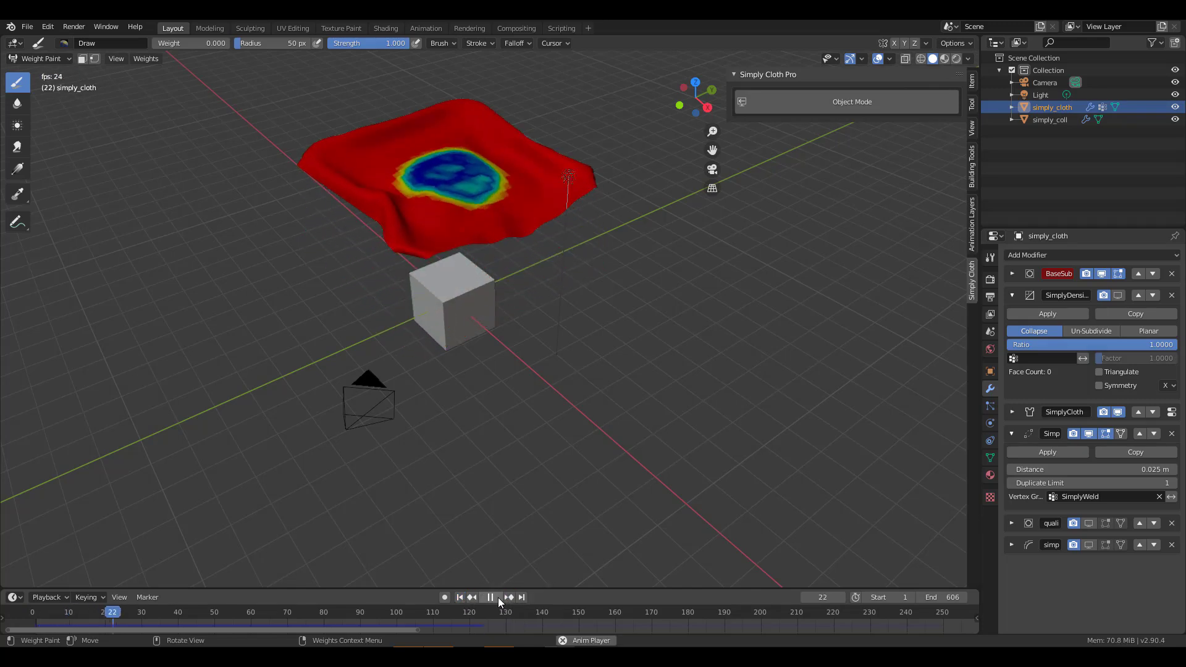
{"action": "left_click", "coordinate": [498, 598]}
Step: Paint zero pressure weight onto two adjacent corners of the cloth and return to frame 1
{"action": "middle_click_drag", "start_coordinate": [425, 336], "coordinate": [528, 380]}
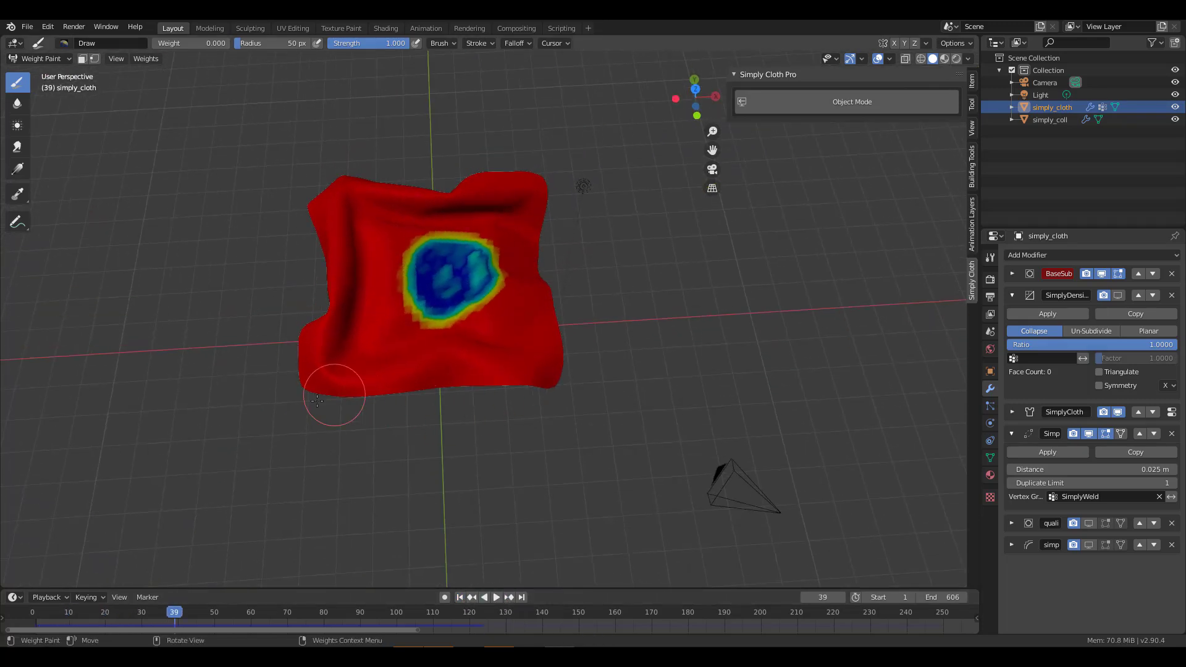
{"action": "left_click_drag", "start_coordinate": [332, 378], "coordinate": [297, 371]}
{"action": "left_click_drag", "start_coordinate": [546, 369], "coordinate": [556, 363]}
{"action": "left_click", "coordinate": [460, 598]}
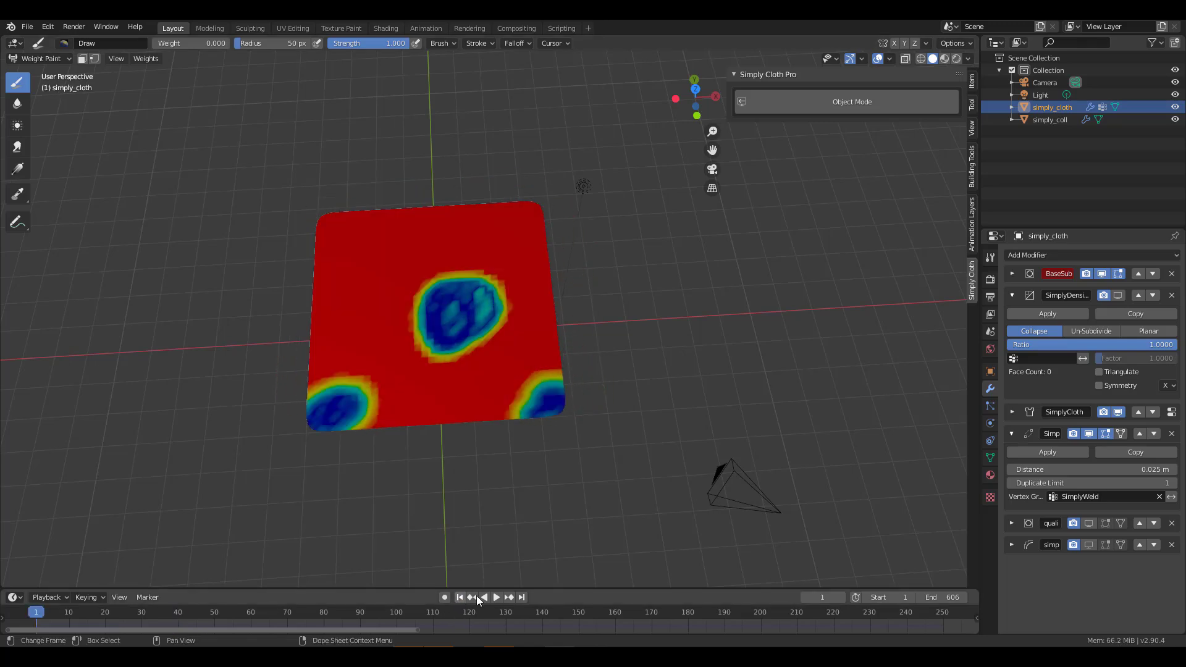
Step: Play the simulation up to frame 33 and examine the cloth's shape above the cube
{"action": "left_click", "coordinate": [496, 597]}
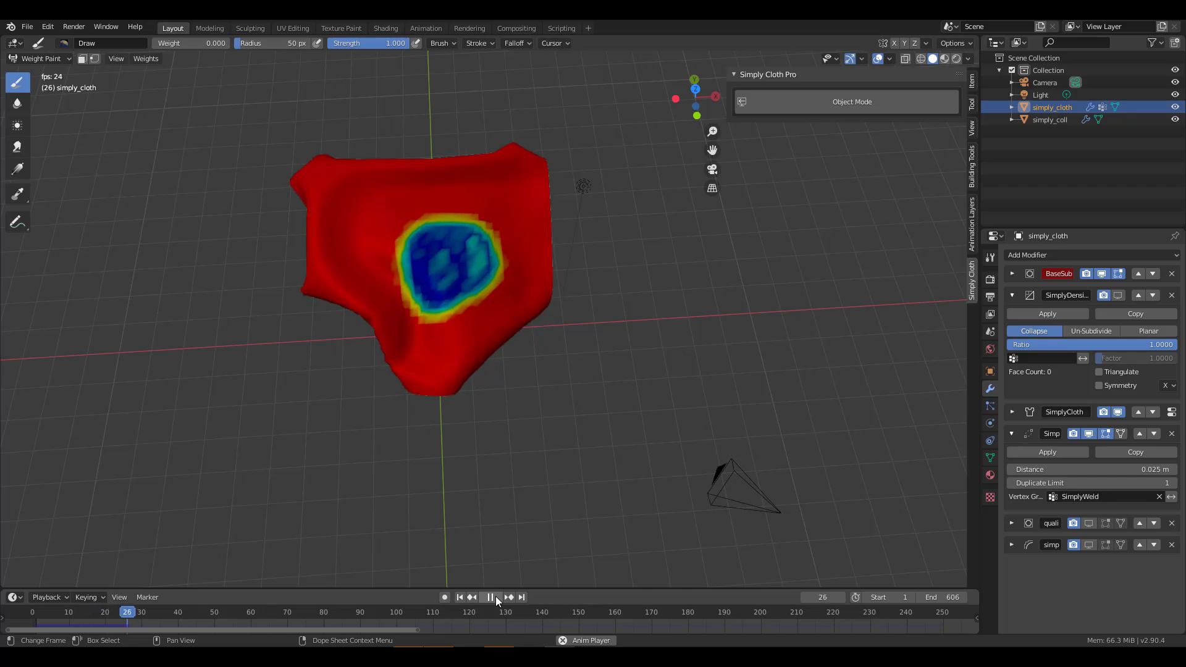
{"action": "left_click", "coordinate": [496, 597]}
{"action": "middle_click_drag", "start_coordinate": [599, 466], "coordinate": [562, 265]}
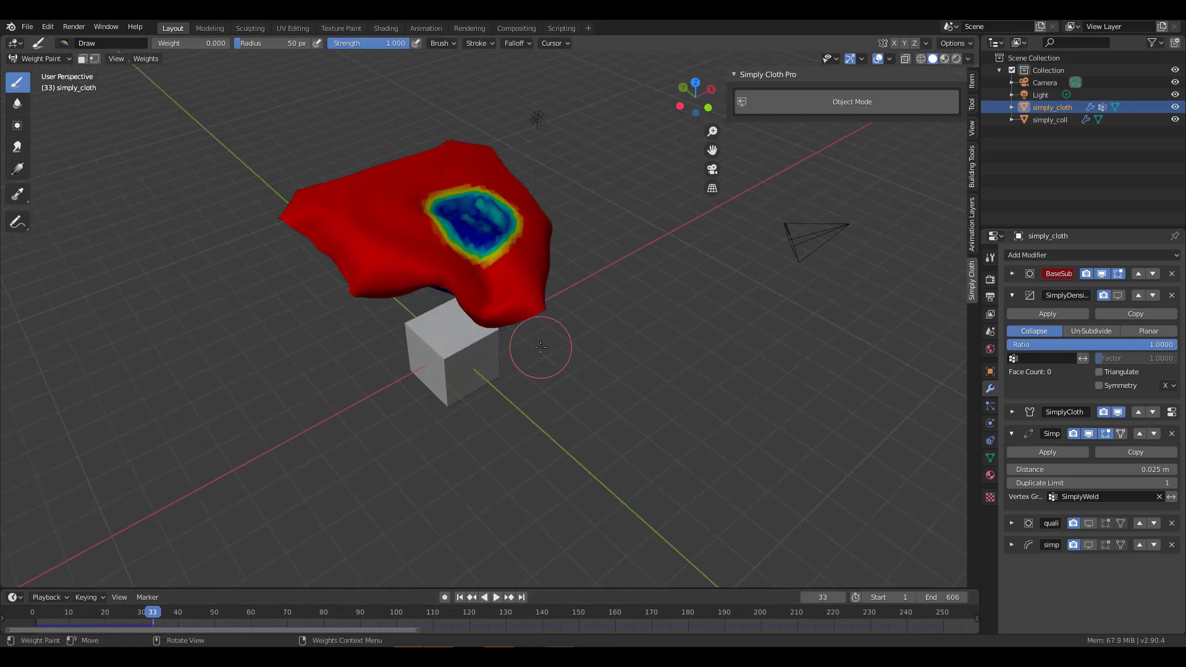
Step: Leave weight painting for Object Mode and turn on Self Collision for the cloth
{"action": "left_click", "coordinate": [887, 103]}
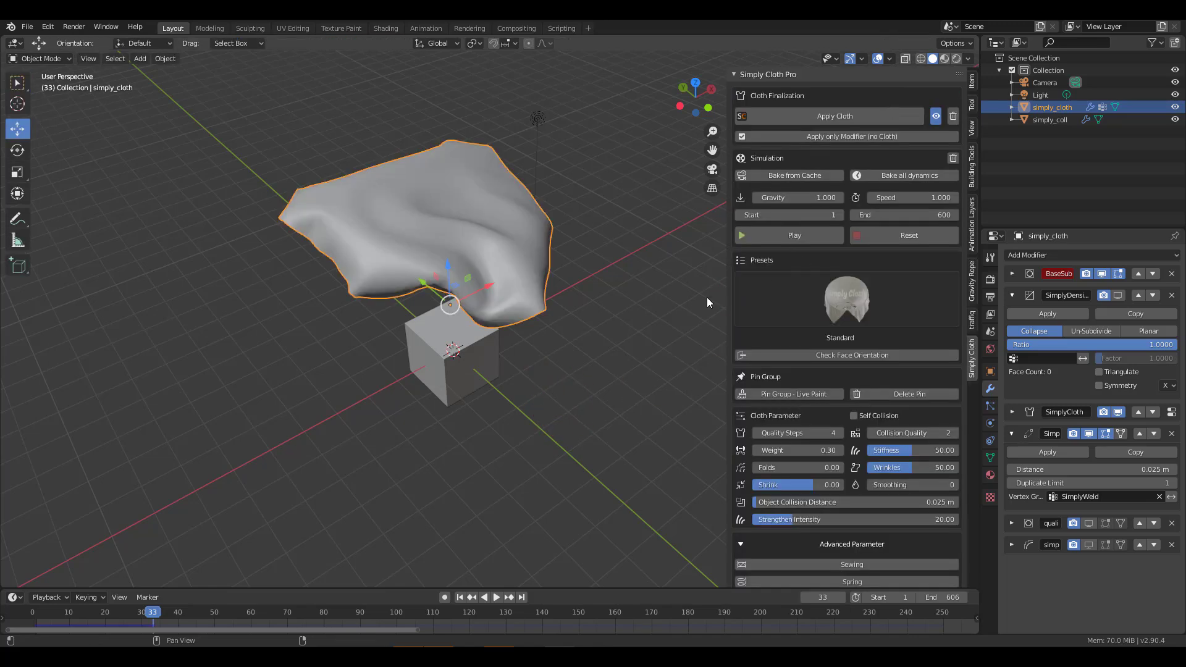
{"action": "middle_click_drag", "start_coordinate": [544, 358], "coordinate": [504, 366]}
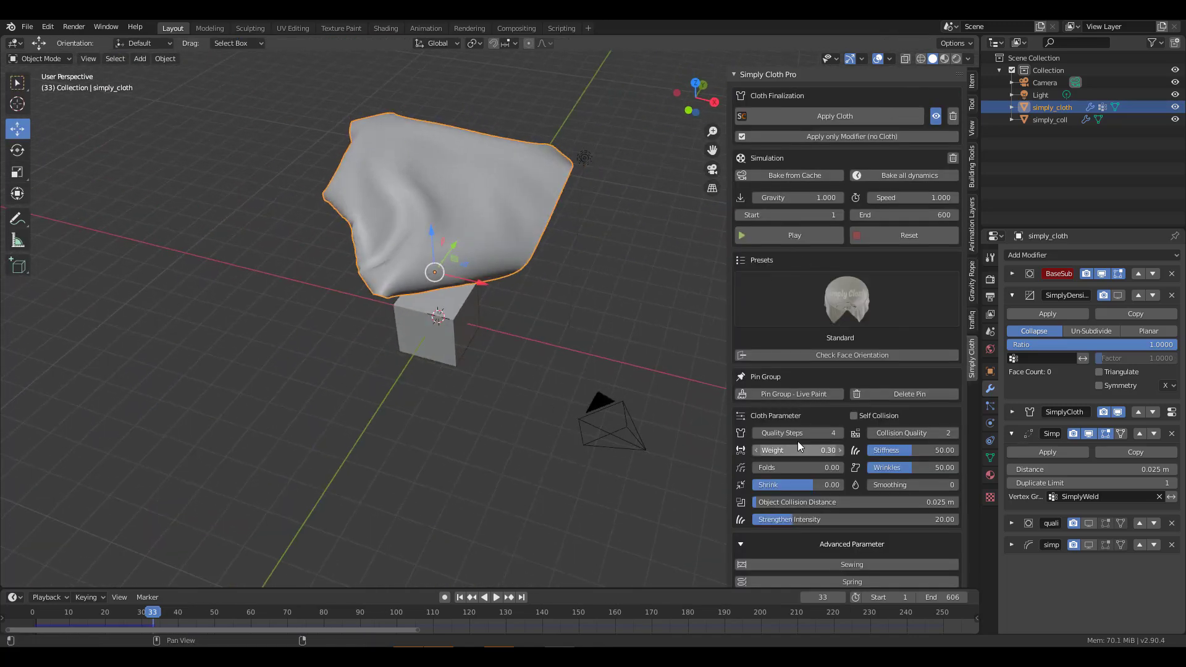
{"action": "left_click", "coordinate": [868, 420]}
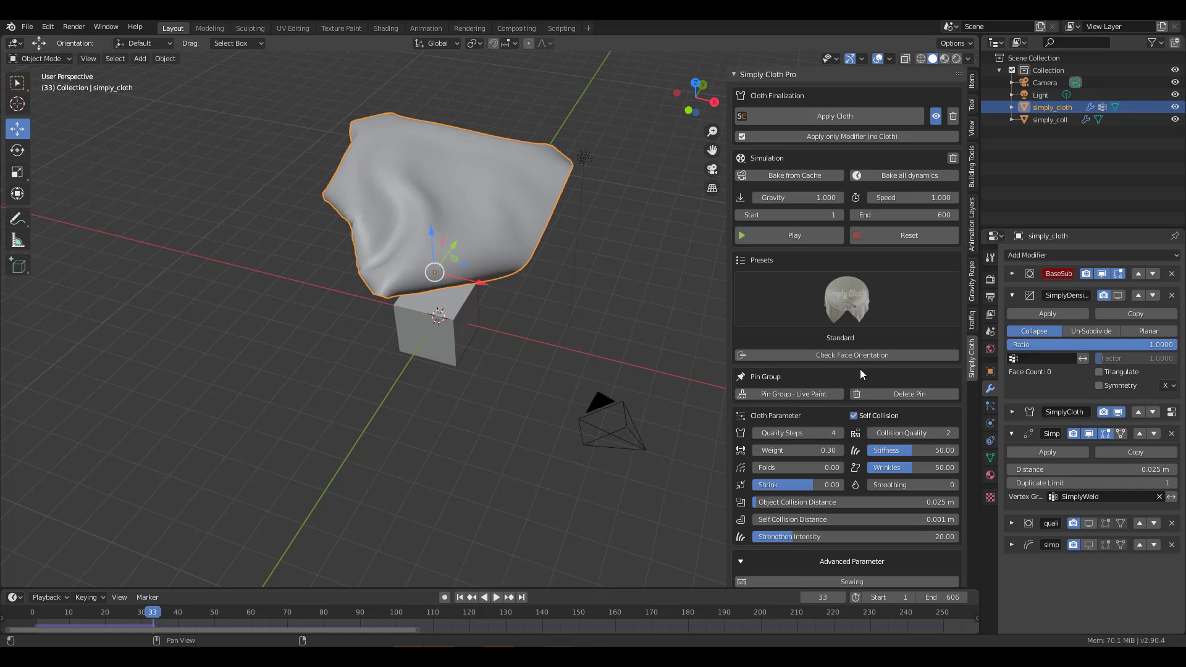
Step: Replay the reset simulation up to frame 44 and examine how the self-colliding cloth deforms above the cube
{"action": "left_click", "coordinate": [895, 234]}
{"action": "left_click", "coordinate": [496, 597]}
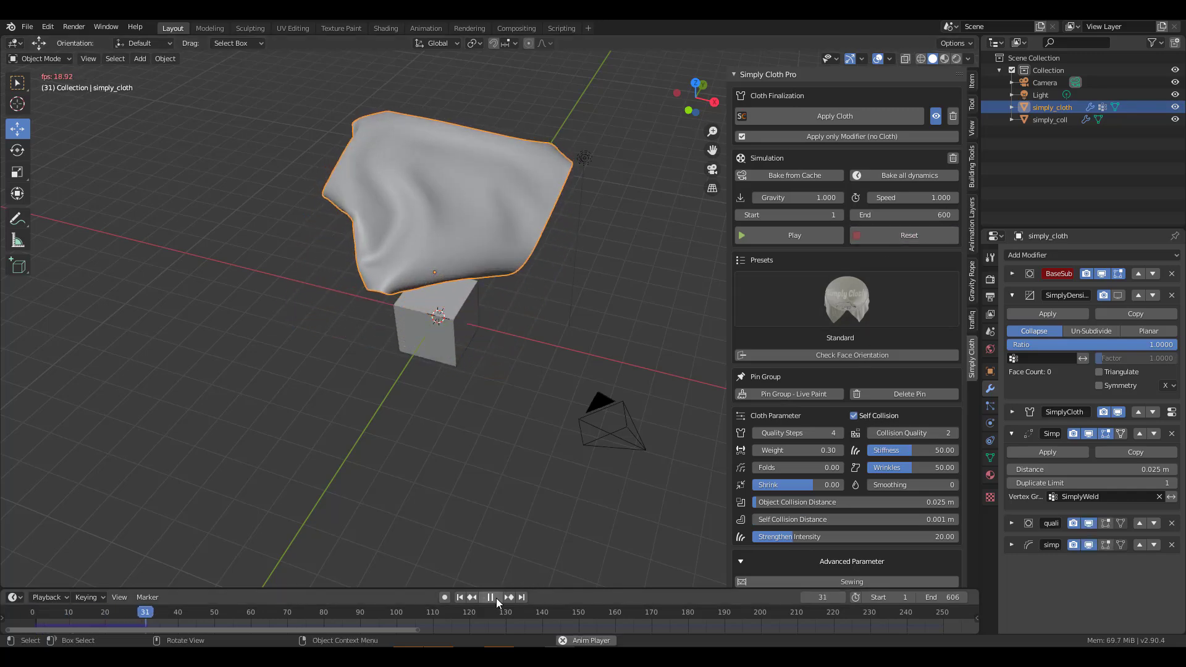
{"action": "left_click", "coordinate": [496, 598]}
{"action": "middle_click_drag", "start_coordinate": [531, 395], "coordinate": [461, 321]}
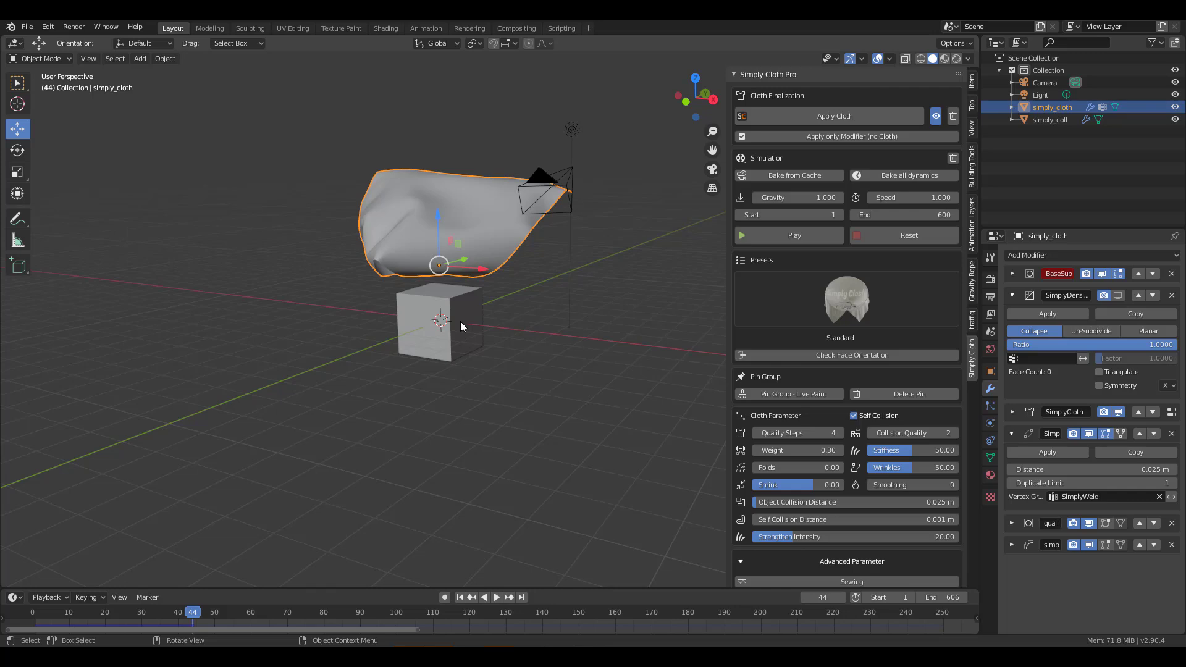
{"action": "scroll", "coordinate": [846, 371], "scroll_direction": "down", "scroll_amount": 6}
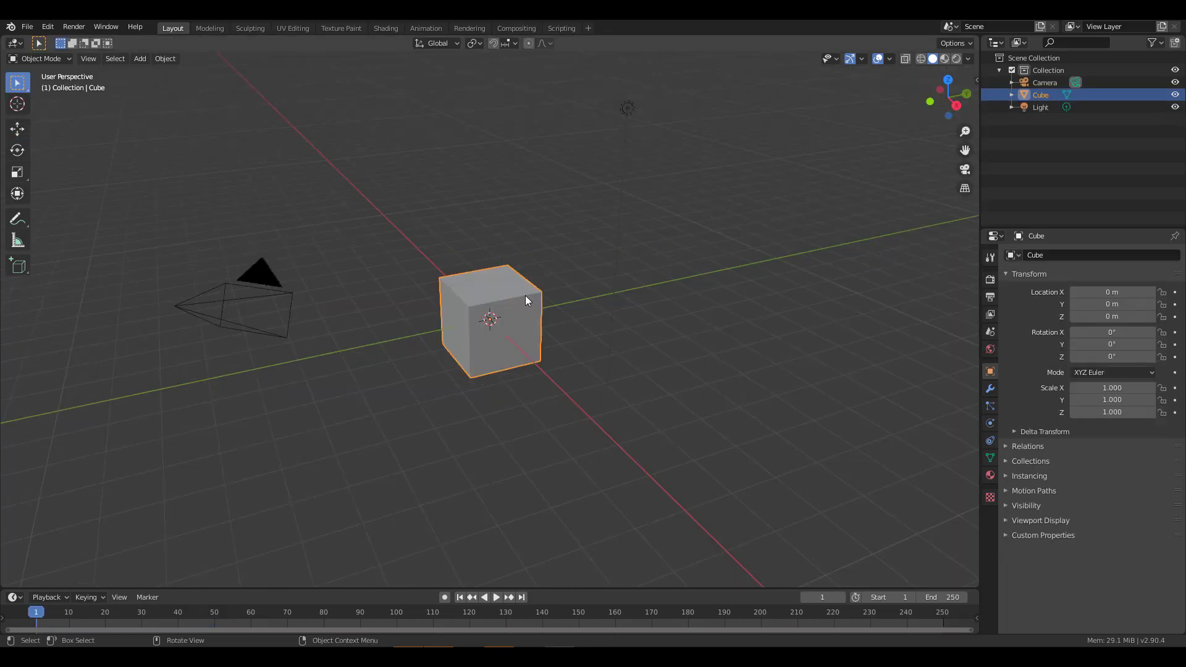
Step: Replace the default cube in the new scene with a mesh grid scaled uniformly to about 3.23
{"action": "key", "text": "Delete"}
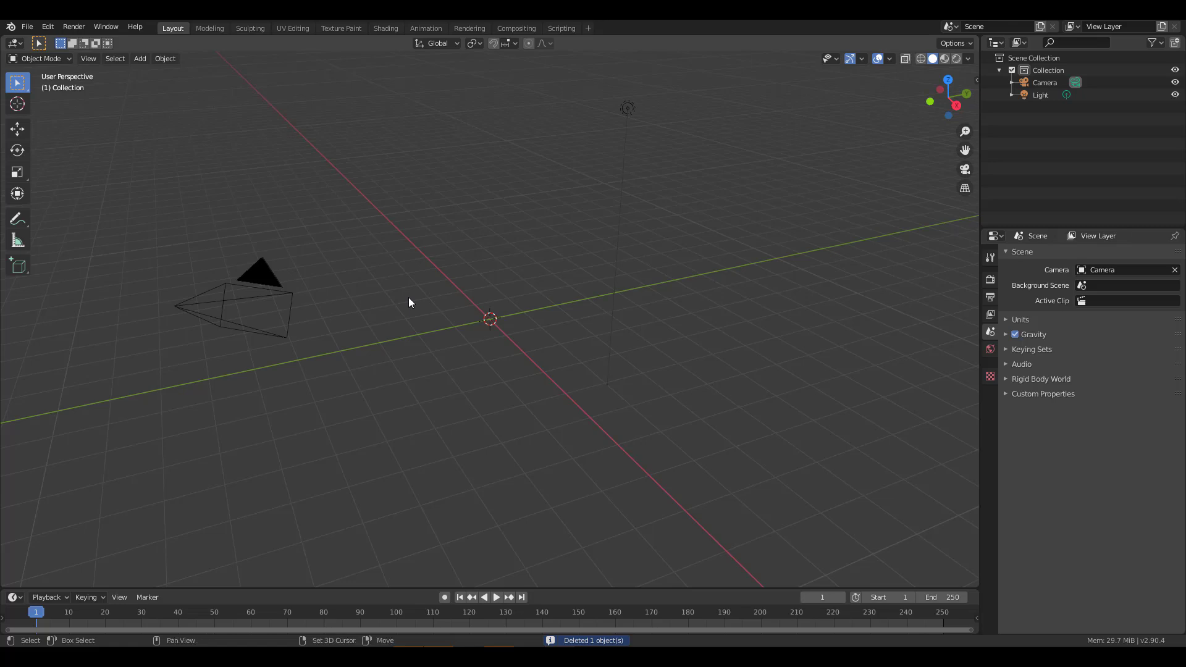
{"action": "key", "text": "shift+a"}
{"action": "mouse_move", "coordinate": [409, 297]}
{"action": "left_click", "coordinate": [498, 399]}
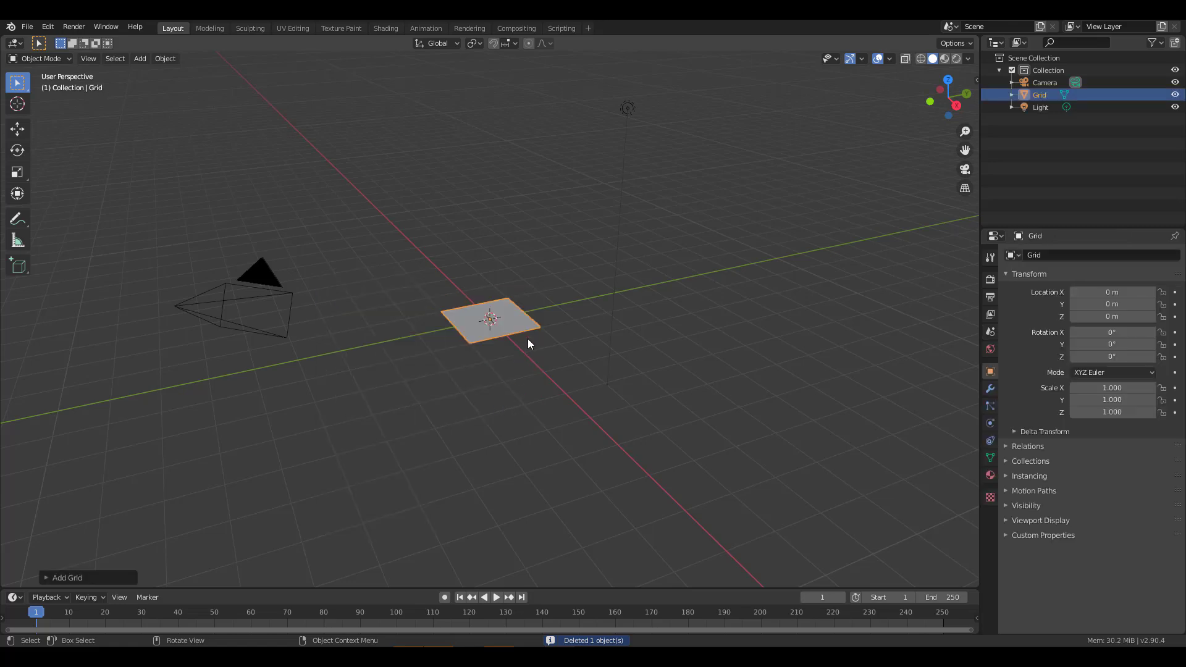
{"action": "middle_click_drag", "start_coordinate": [527, 338], "coordinate": [517, 384]}
{"action": "key", "text": "s"}
{"action": "left_click", "coordinate": [487, 395]}
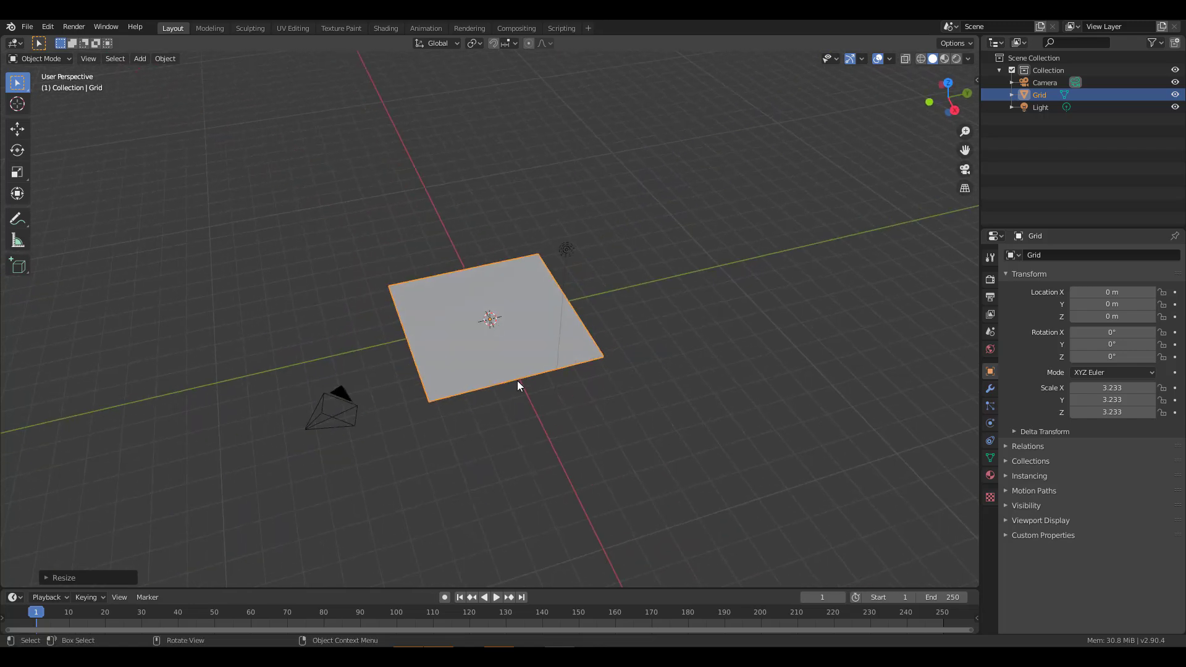
Step: Turn the grid into a cloth with Simply Cloth Pro's Create Cloth
{"action": "key", "text": "n"}
{"action": "left_click", "coordinate": [972, 358]}
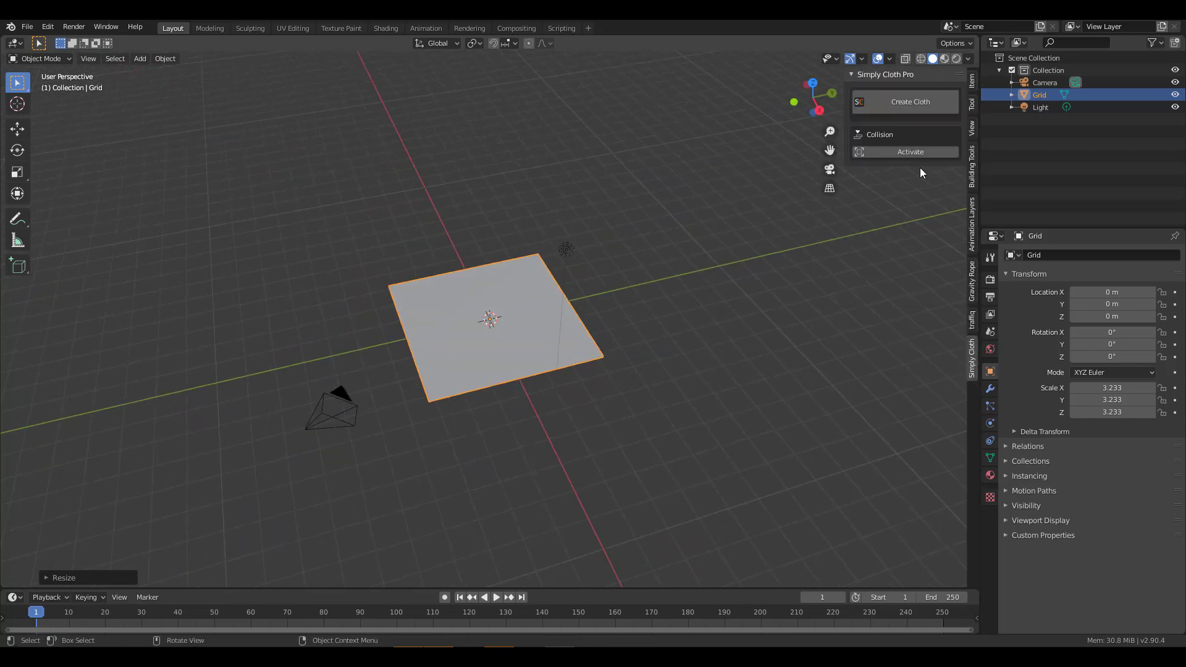
{"action": "left_click_drag", "start_coordinate": [844, 121], "coordinate": [744, 117]}
{"action": "left_click", "coordinate": [813, 109]}
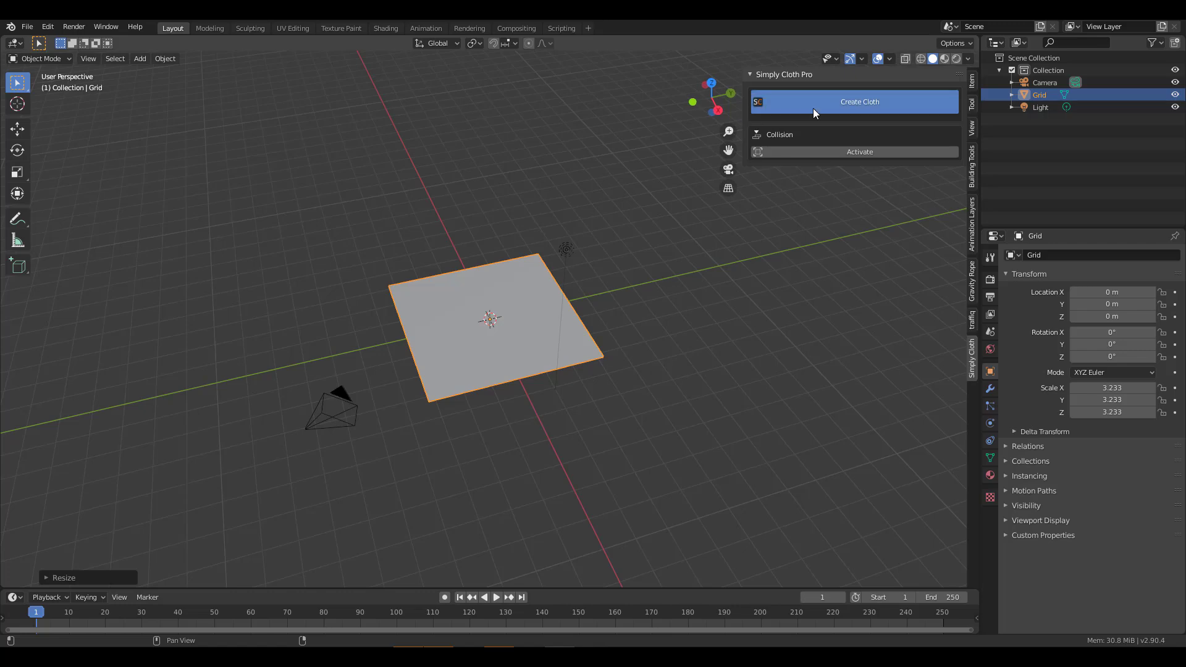
Step: Duplicate the whole grid in Edit Mode and place the copy beside the original along Y, leaving a narrow gap
{"action": "middle_click_drag", "start_coordinate": [637, 339], "coordinate": [554, 351]}
{"action": "key", "text": "Tab"}
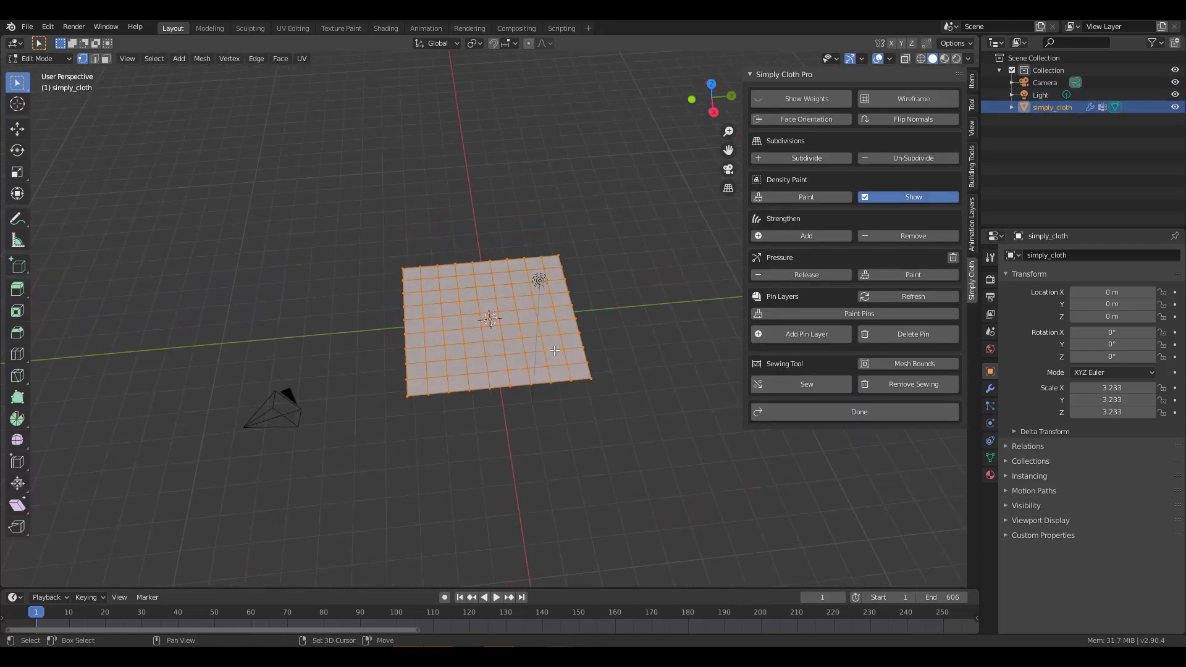
{"action": "key", "text": "shift+d"}
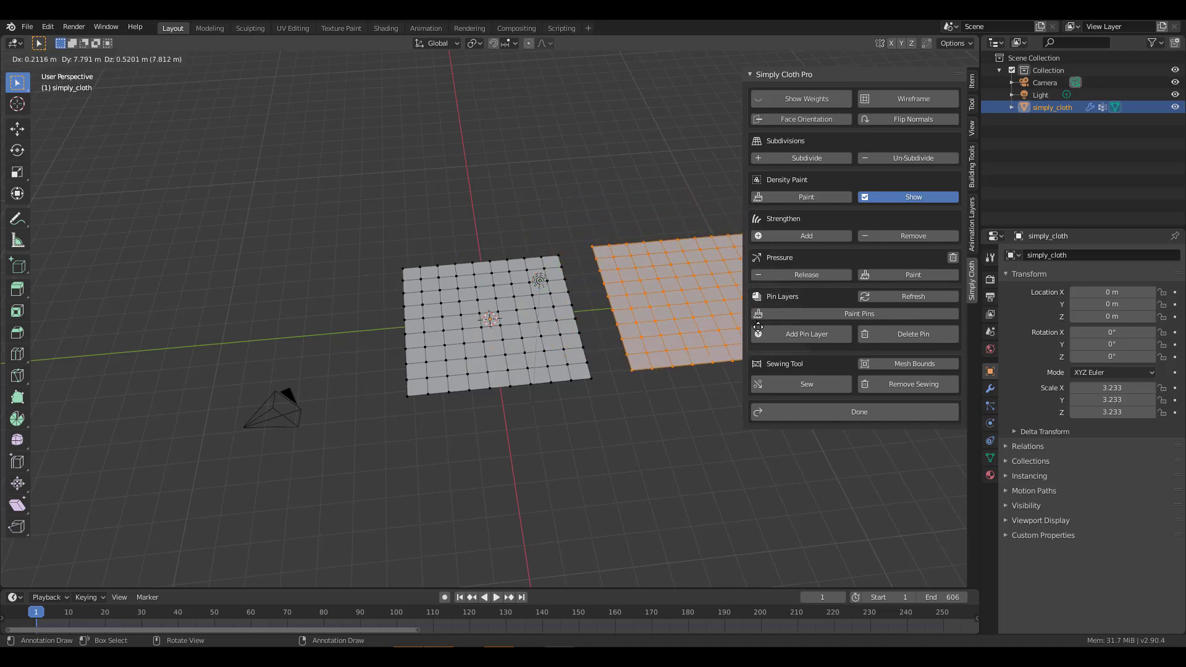
{"action": "left_click", "coordinate": [346, 366]}
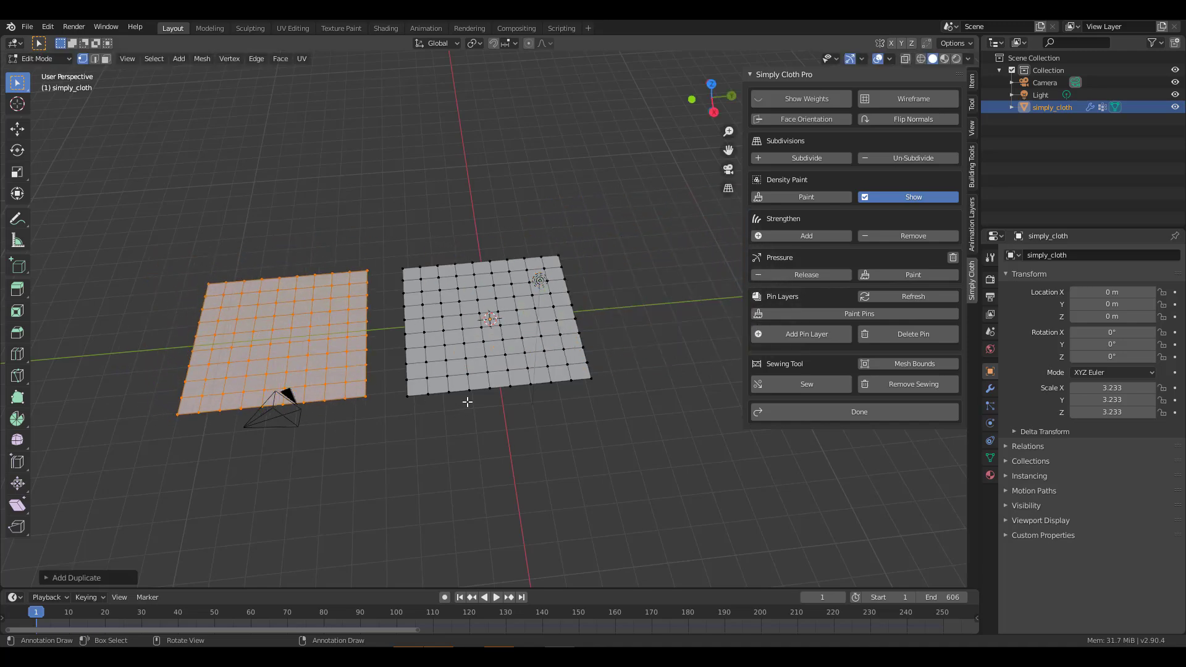
Step: Sew the facing border edges of the two grid sheets together and finish mesh editing
{"action": "middle_click_drag", "start_coordinate": [467, 402], "coordinate": [415, 360]}
{"action": "scroll", "coordinate": [397, 359], "scroll_direction": "up", "scroll_amount": 4}
{"action": "key", "text": "2"}
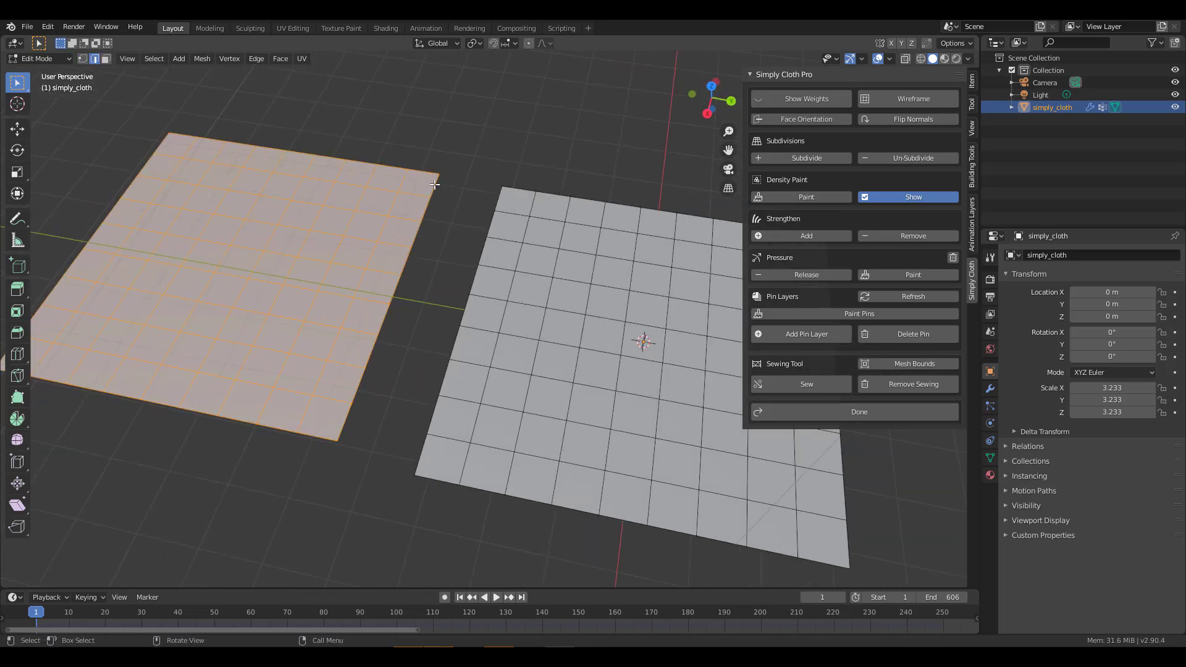
{"action": "key", "text": "alt+a"}
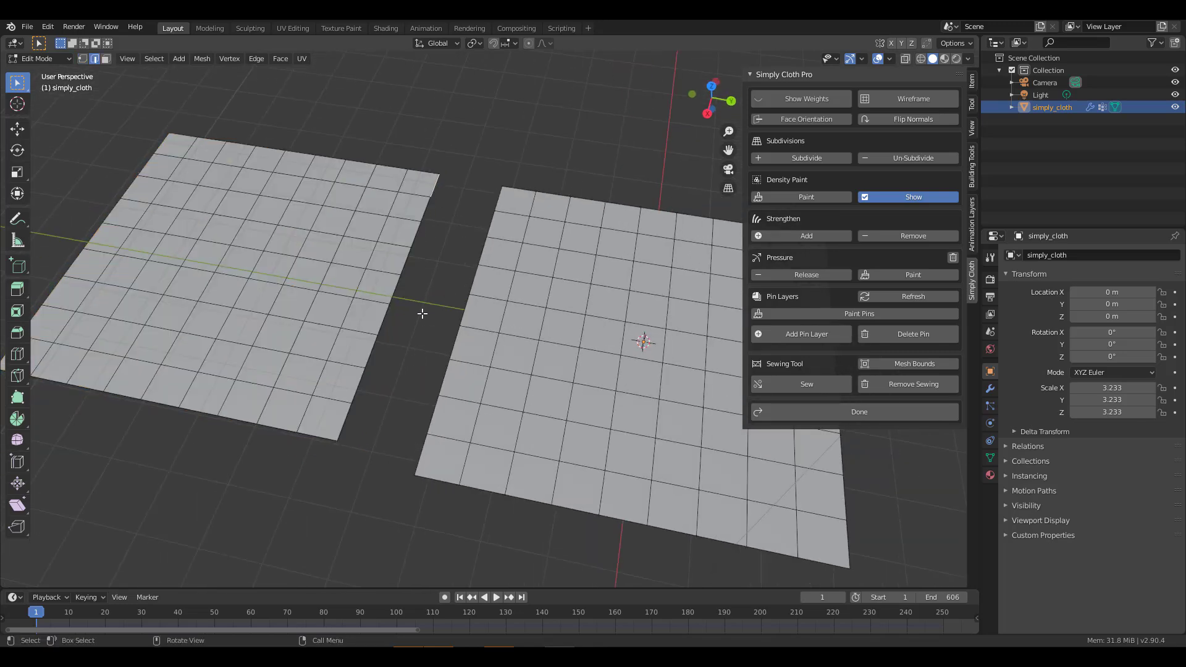
{"action": "left_click", "coordinate": [343, 420]}
{"action": "left_click", "coordinate": [366, 351], "text": "ctrl"}
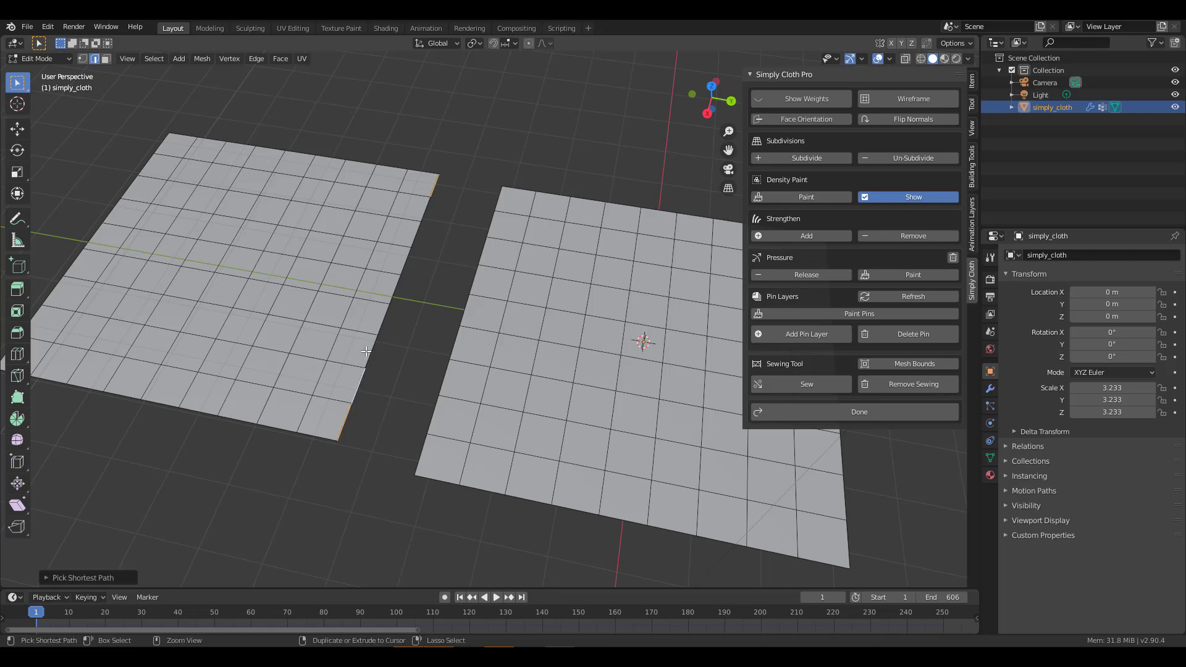
{"action": "left_click", "coordinate": [400, 268], "text": "ctrl"}
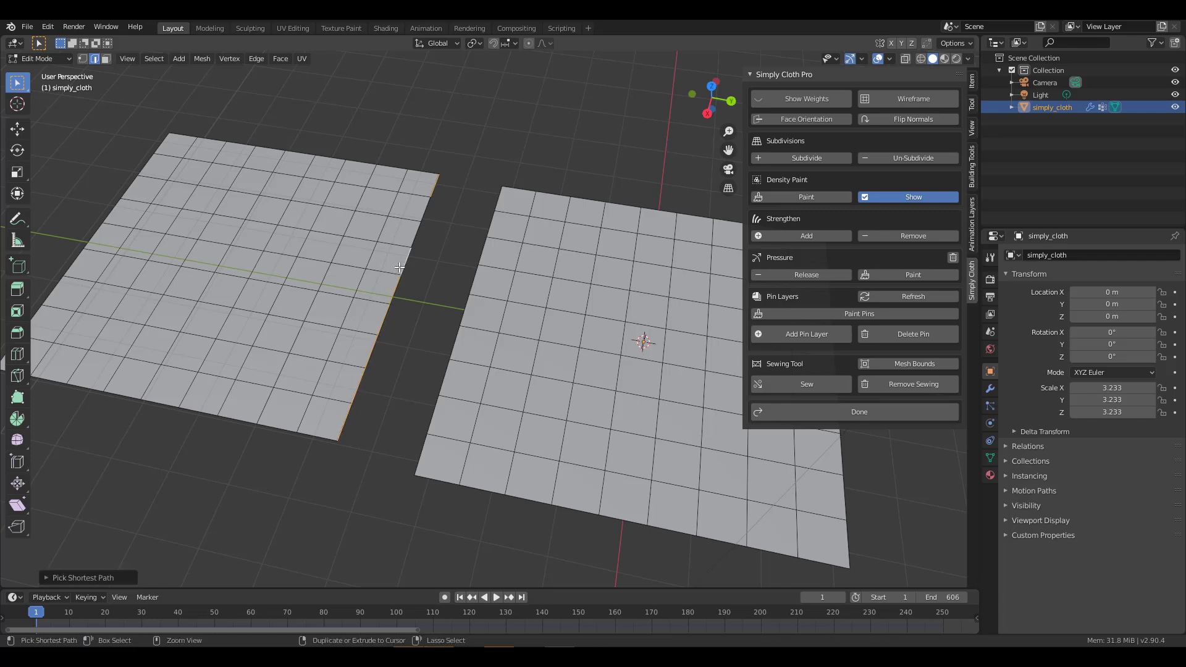
{"action": "left_click", "coordinate": [425, 207], "text": "ctrl"}
{"action": "left_click", "coordinate": [499, 209], "text": "ctrl"}
{"action": "left_click", "coordinate": [419, 458], "text": "ctrl"}
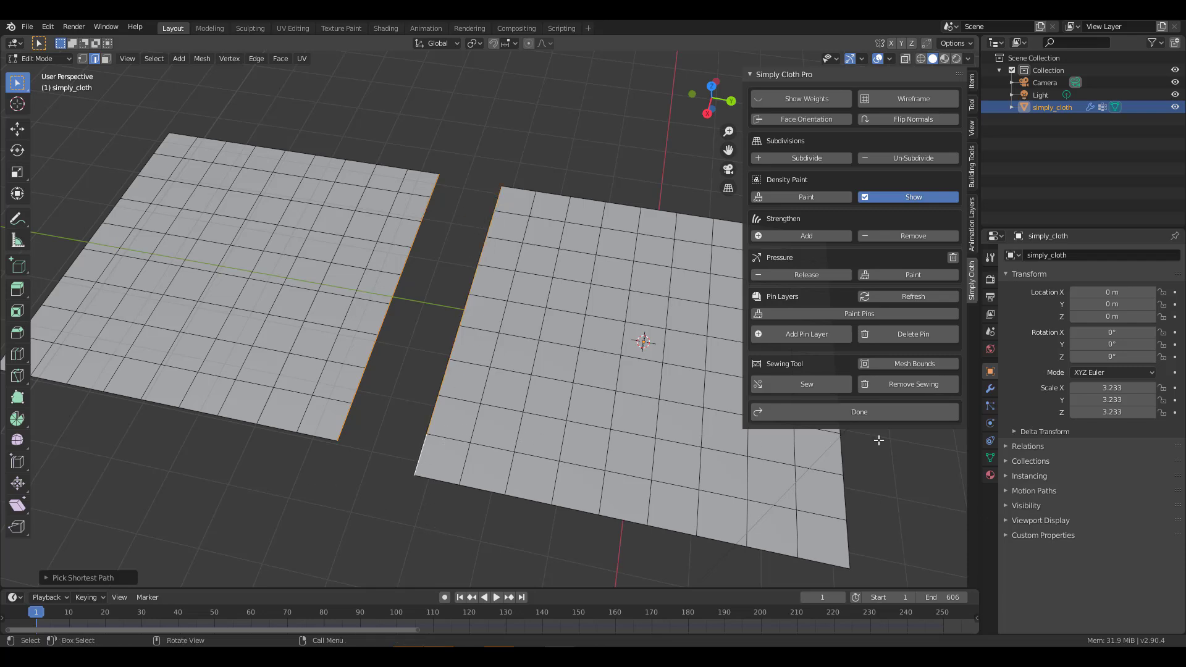
{"action": "left_click", "coordinate": [788, 384]}
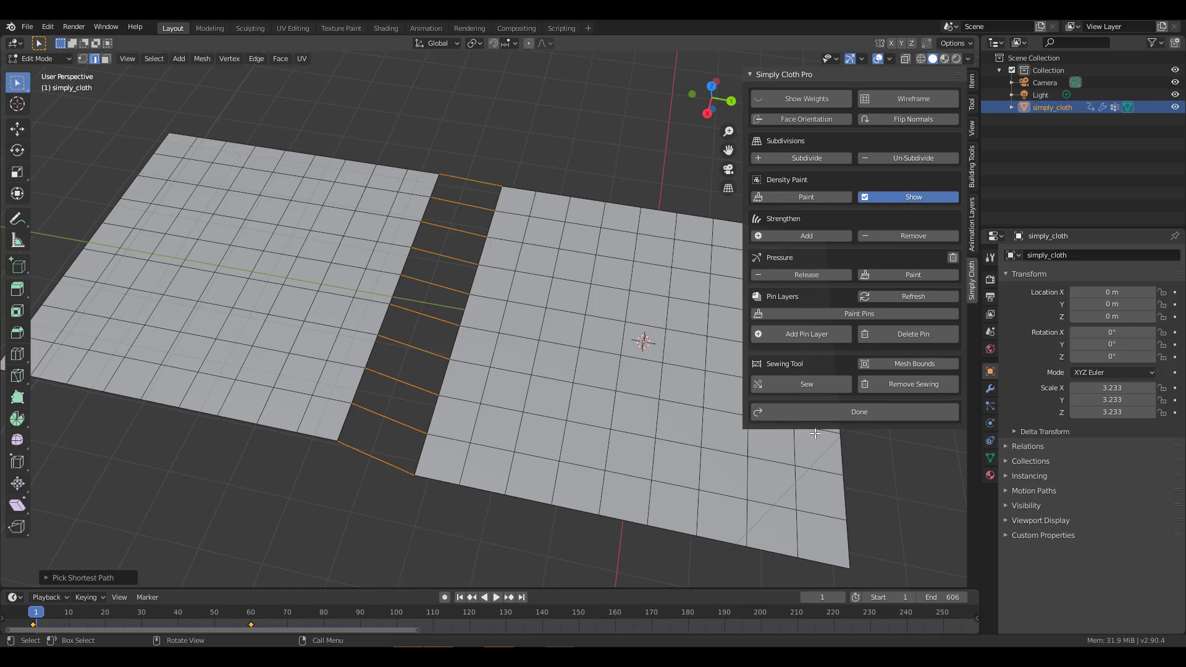
{"action": "left_click", "coordinate": [817, 413]}
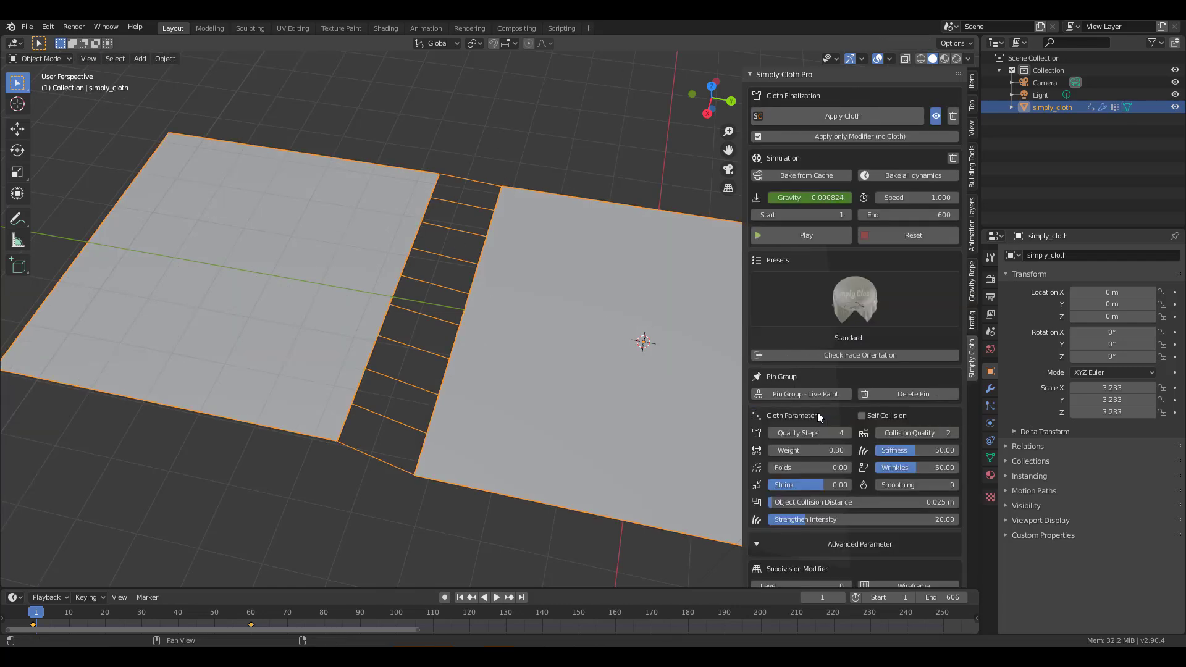
Step: Play the sewing simulation up to frame 15 and examine the seam joining the two sheets
{"action": "left_click", "coordinate": [799, 235]}
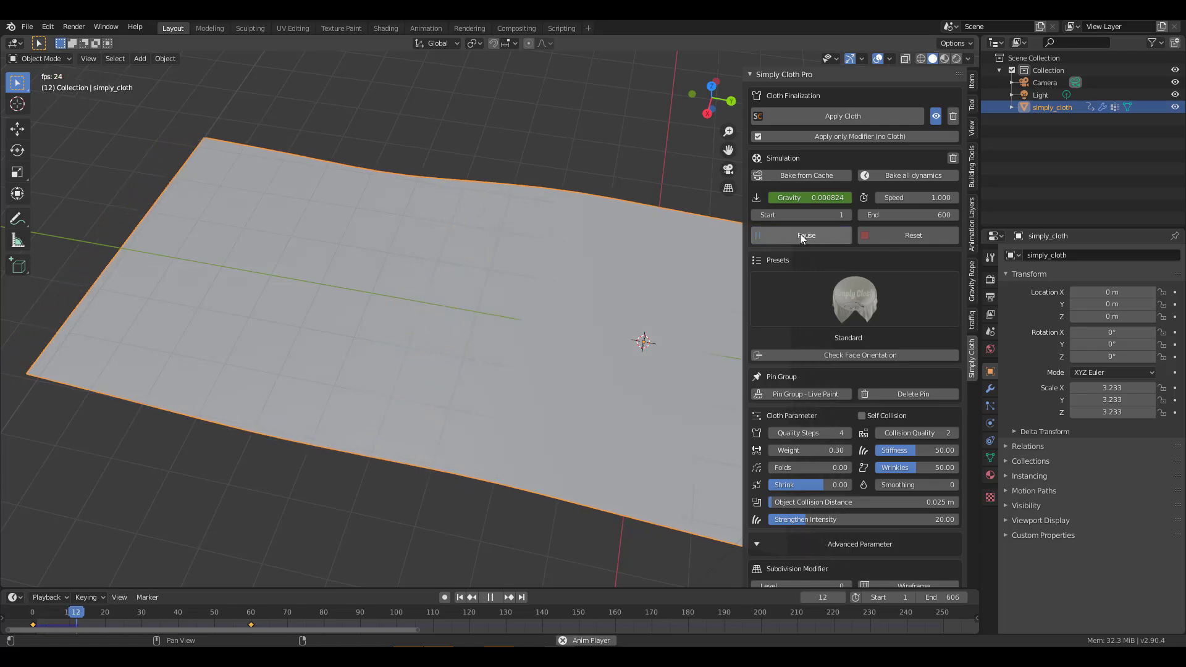
{"action": "middle_click_drag", "start_coordinate": [428, 369], "coordinate": [501, 118]}
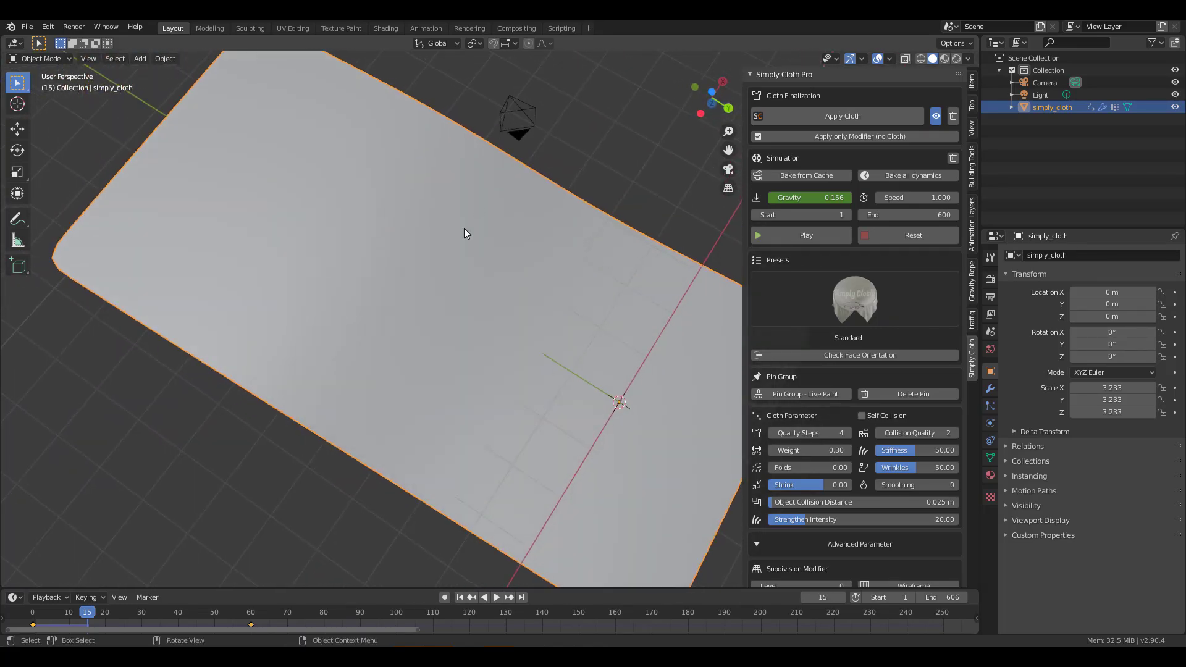
{"action": "scroll", "coordinate": [445, 272], "scroll_direction": "up", "scroll_amount": 4}
{"action": "middle_click_drag", "start_coordinate": [427, 310], "coordinate": [376, 273]}
{"action": "scroll", "coordinate": [377, 275], "scroll_direction": "down", "scroll_amount": 5}
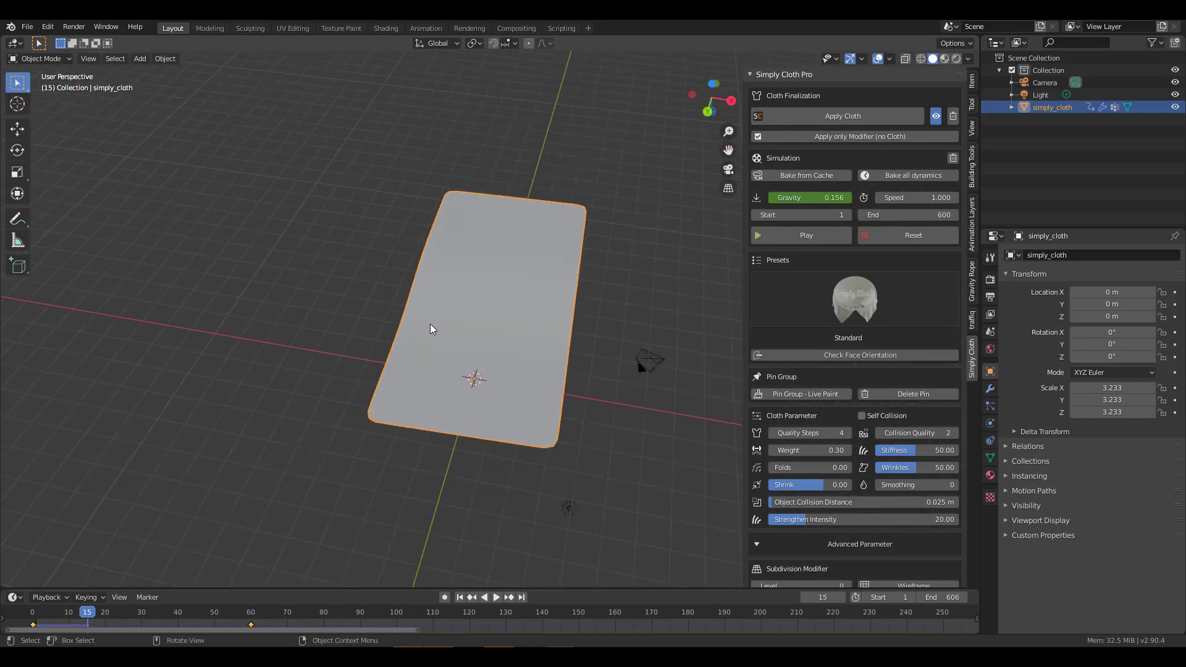
Step: Duplicate the sewn pair of sheets in Edit Mode and offset the copy about 9 m along X
{"action": "middle_click_drag", "start_coordinate": [485, 337], "coordinate": [390, 384]}
{"action": "scroll", "coordinate": [542, 343], "scroll_direction": "down", "scroll_amount": 3}
{"action": "key", "text": "Tab"}
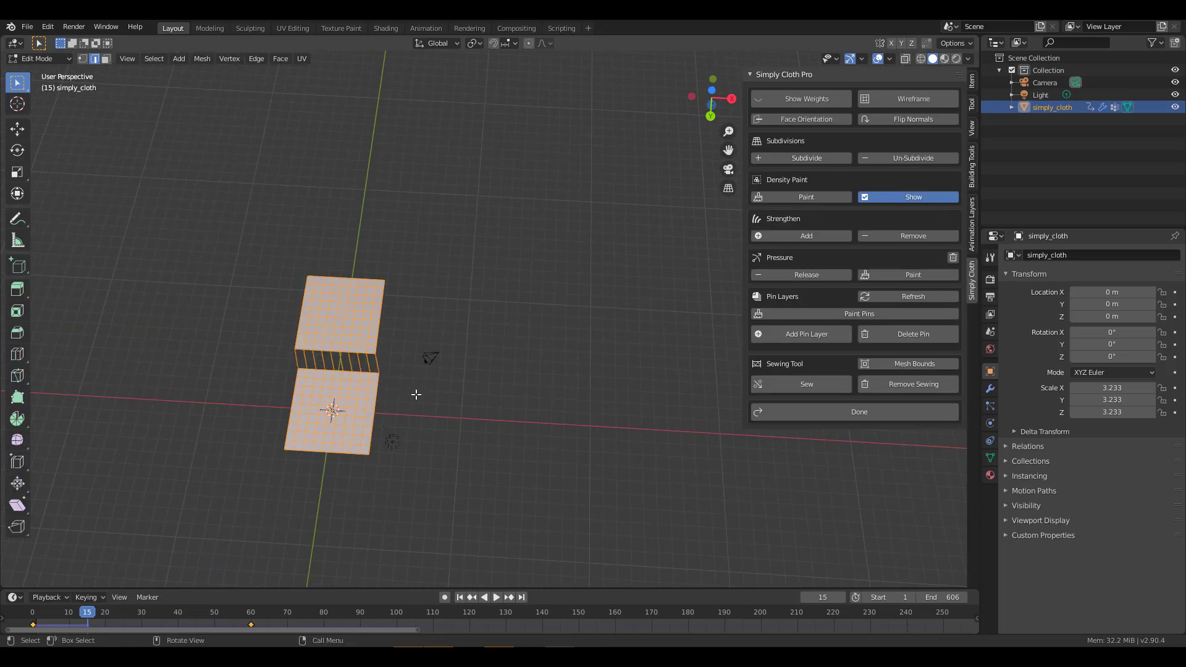
{"action": "key", "text": "shift+d"}
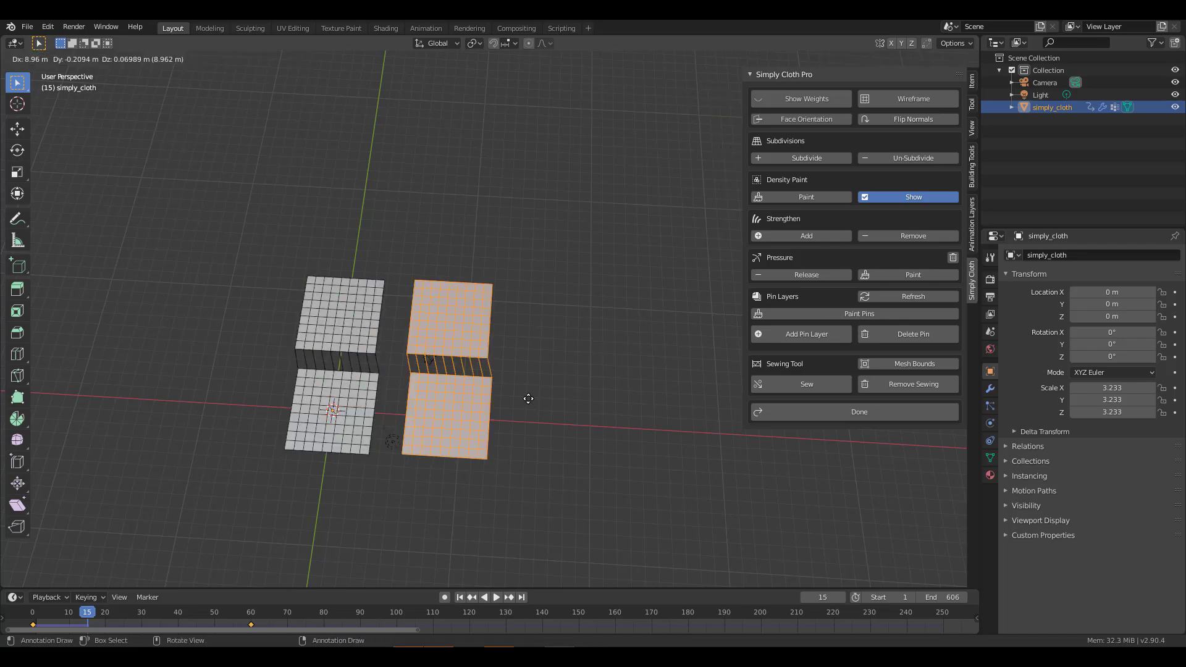
{"action": "left_click", "coordinate": [531, 401]}
Step: Sew the facing long borders of the two sheet pairs together and finish mesh editing
{"action": "scroll", "coordinate": [392, 334], "scroll_direction": "up", "scroll_amount": 4}
{"action": "middle_click_drag", "start_coordinate": [482, 397], "coordinate": [489, 313]}
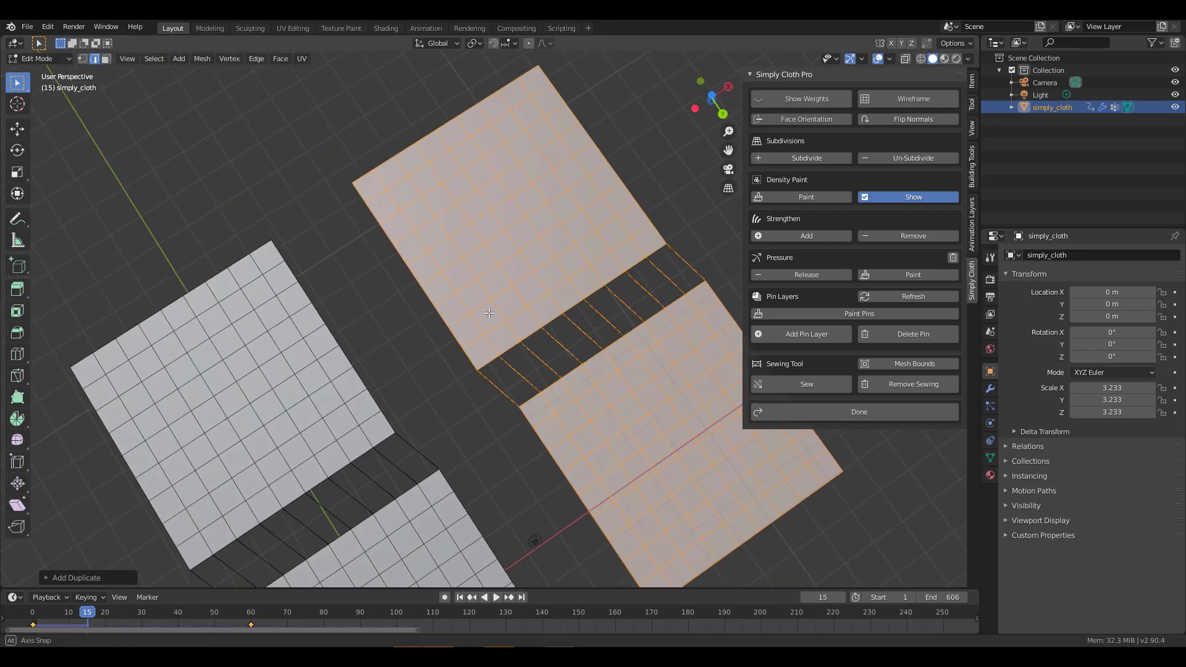
{"action": "left_click", "coordinate": [358, 189]}
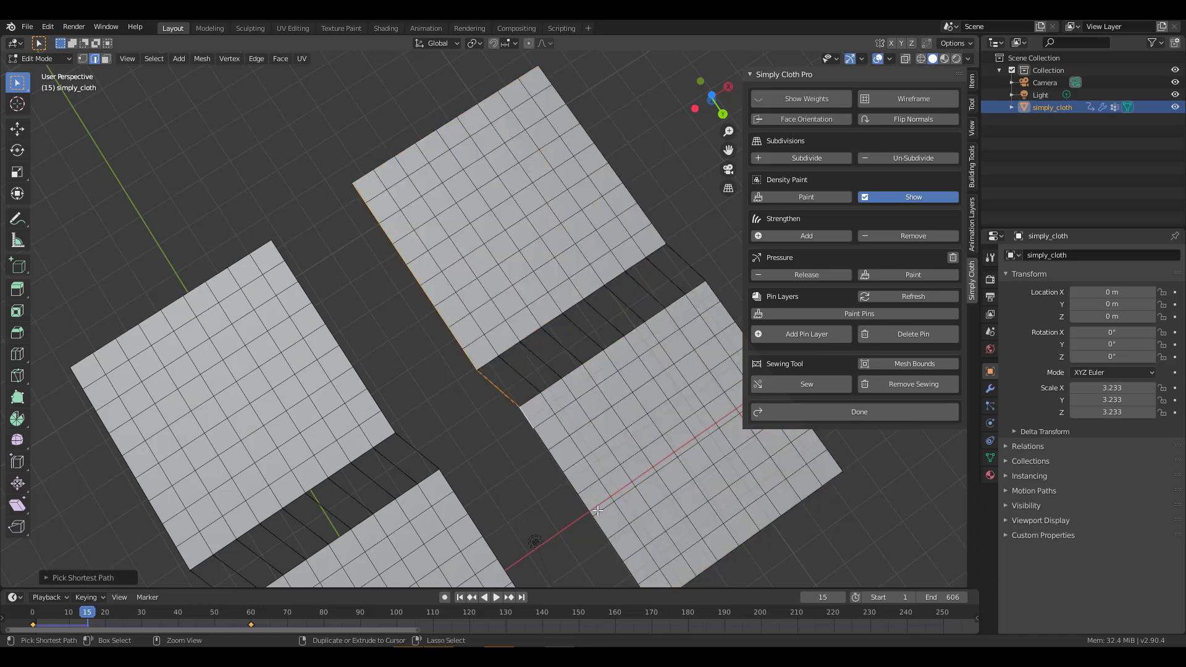
{"action": "middle_click_drag", "start_coordinate": [535, 500], "coordinate": [467, 366], "text": "shift"}
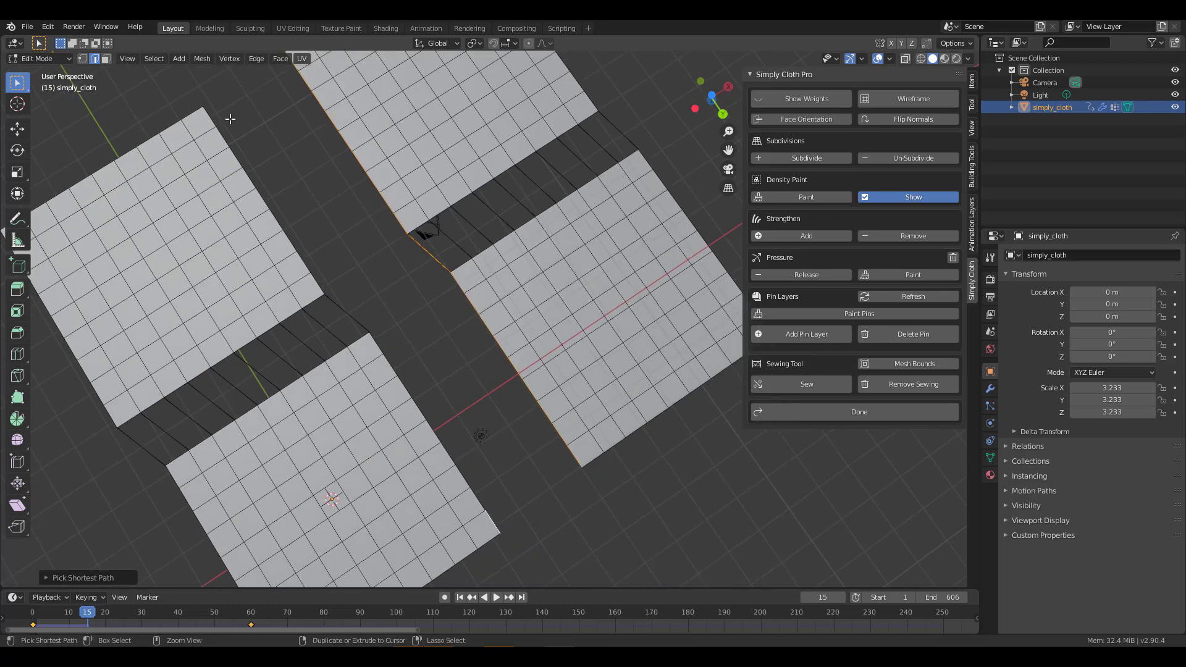
{"action": "left_click", "coordinate": [803, 384]}
{"action": "left_click", "coordinate": [824, 413]}
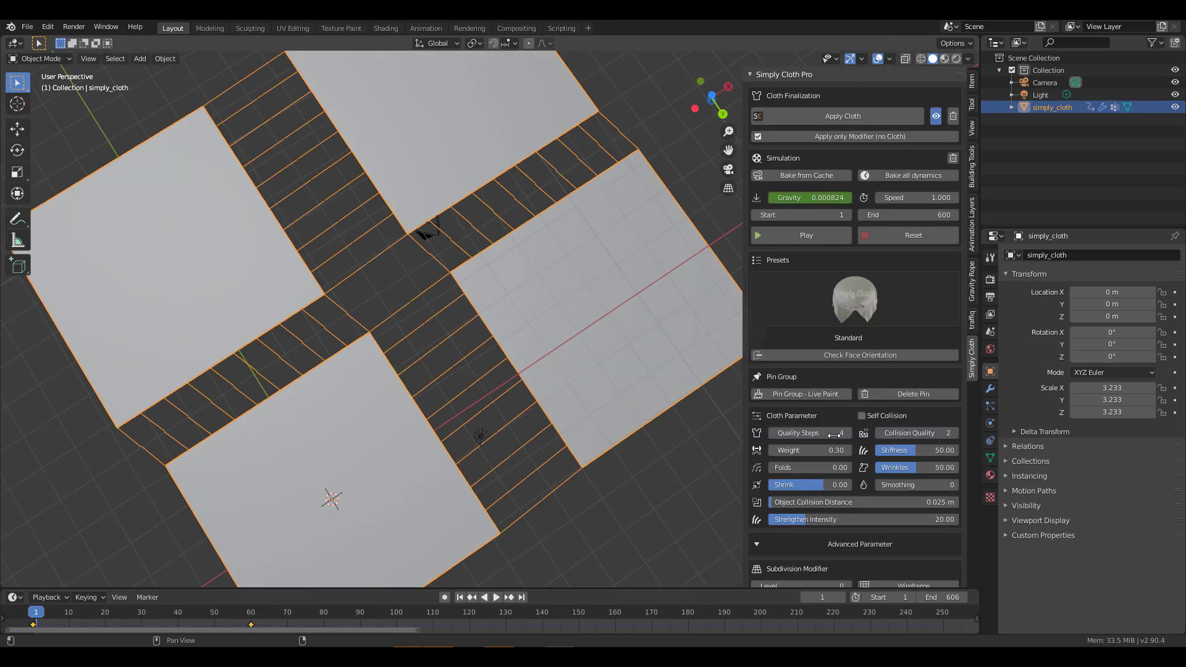
Step: Simulate the four sewn sheets pulling together and pause at frame 32
{"action": "left_click", "coordinate": [803, 238]}
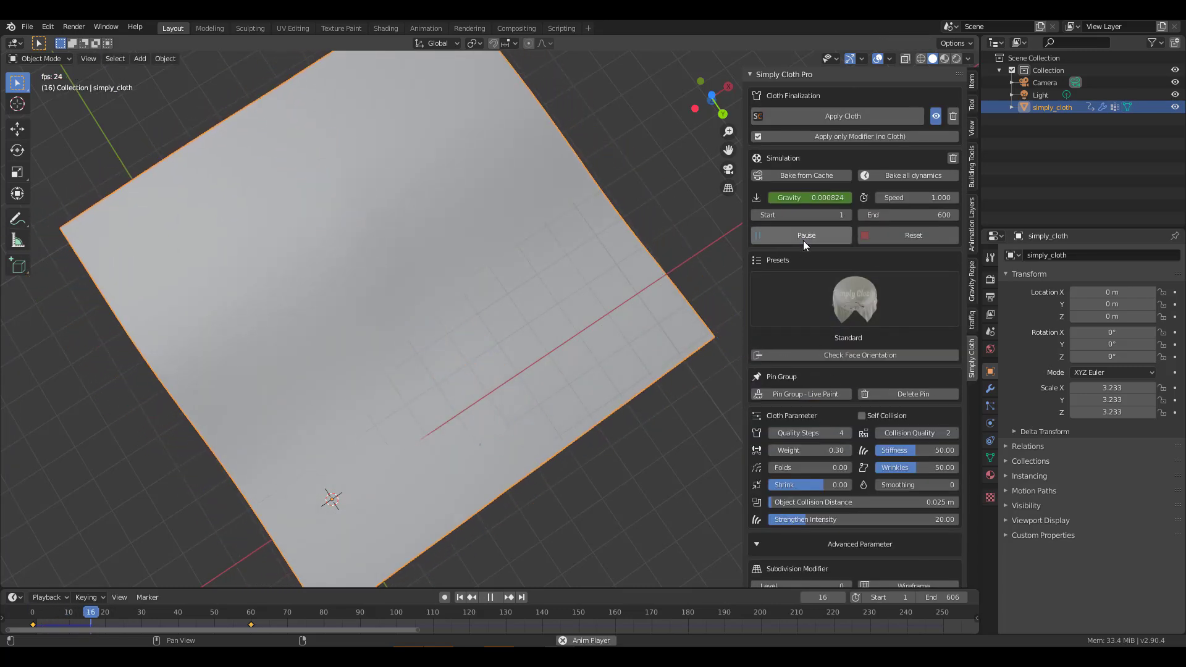
{"action": "left_click", "coordinate": [803, 239]}
{"action": "middle_click_drag", "start_coordinate": [274, 364], "coordinate": [598, 275]}
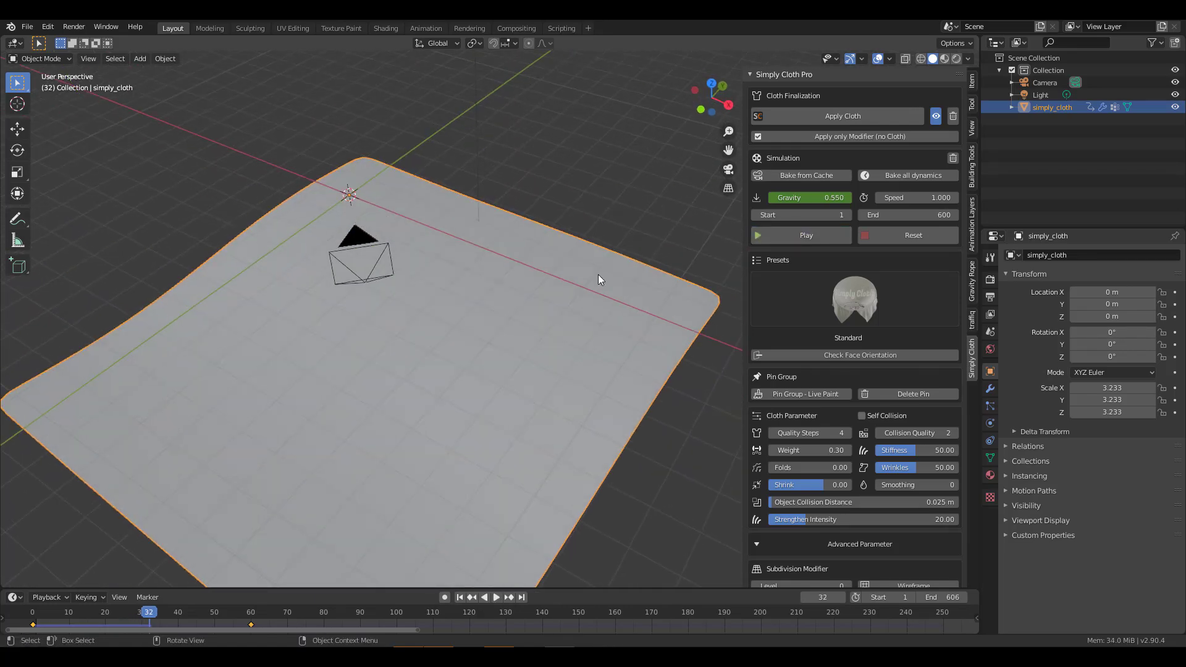
Step: Hide the viewport overlays and examine the joined cloth's surface and seams from several angles
{"action": "left_click", "coordinate": [875, 59]}
{"action": "middle_click_drag", "start_coordinate": [186, 414], "coordinate": [235, 366]}
{"action": "scroll", "coordinate": [234, 366], "scroll_direction": "up", "scroll_amount": 1}
{"action": "middle_click_drag", "start_coordinate": [361, 340], "coordinate": [465, 396]}
{"action": "scroll", "coordinate": [389, 368], "scroll_direction": "up", "scroll_amount": 3}
{"action": "scroll", "coordinate": [388, 365], "scroll_direction": "down", "scroll_amount": 4}
{"action": "scroll", "coordinate": [471, 407], "scroll_direction": "up", "scroll_amount": 4}
{"action": "scroll", "coordinate": [470, 412], "scroll_direction": "down", "scroll_amount": 5}
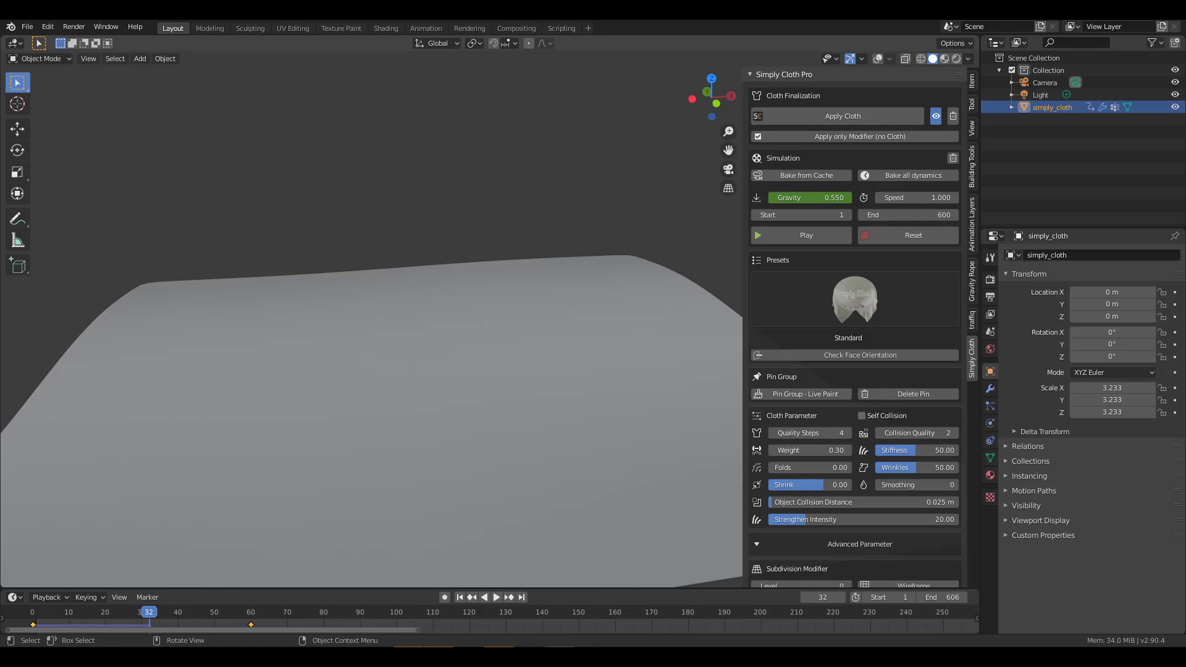
{"action": "scroll", "coordinate": [524, 291], "scroll_direction": "down", "scroll_amount": 6}
{"action": "middle_click_drag", "start_coordinate": [352, 384], "coordinate": [241, 429]}
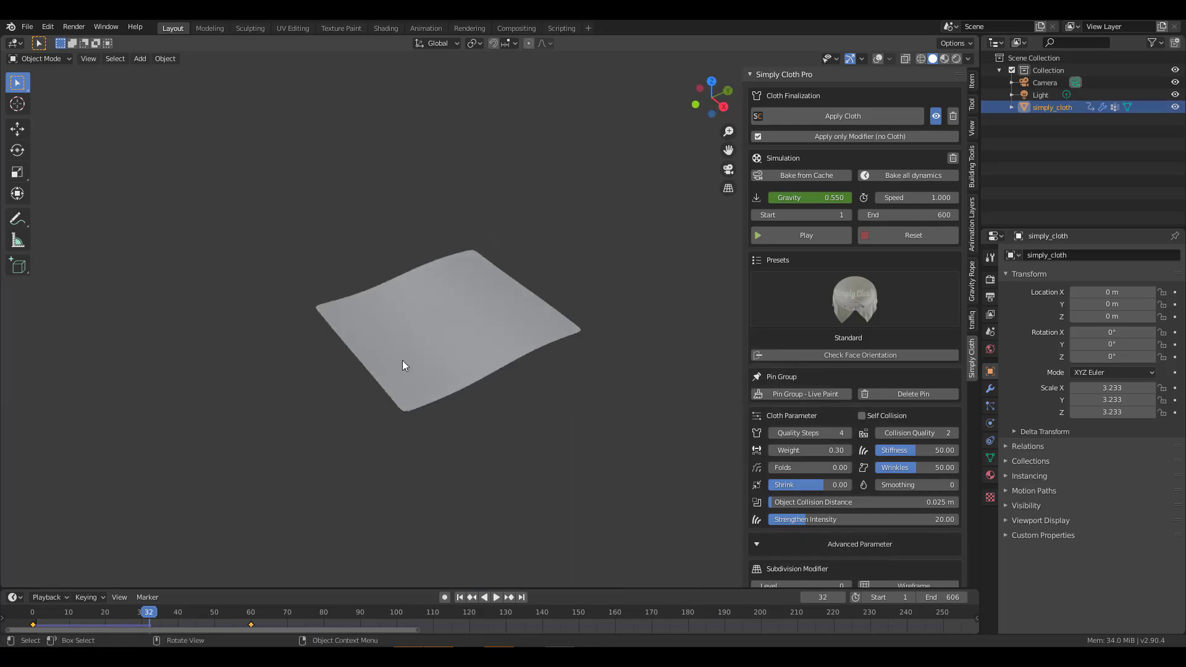
{"action": "scroll", "coordinate": [402, 361], "scroll_direction": "up", "scroll_amount": 4}
Step: Turn the viewport overlays back on with the wireframe shown over the cloth
{"action": "left_click", "coordinate": [889, 58]}
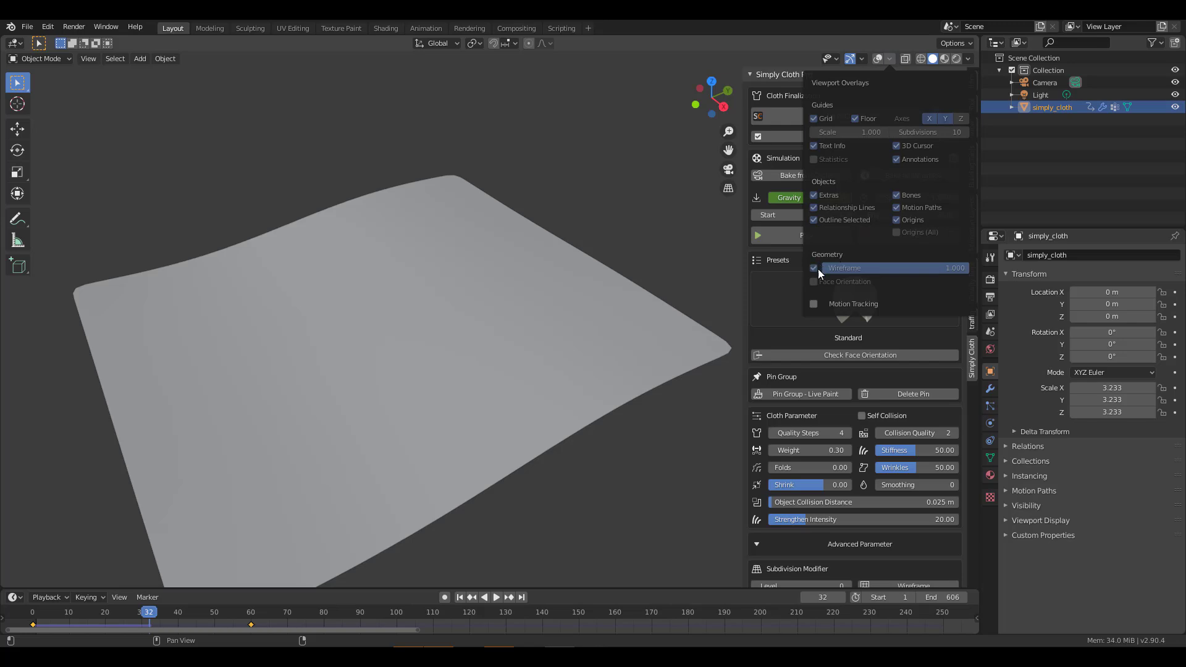
{"action": "left_click", "coordinate": [876, 59]}
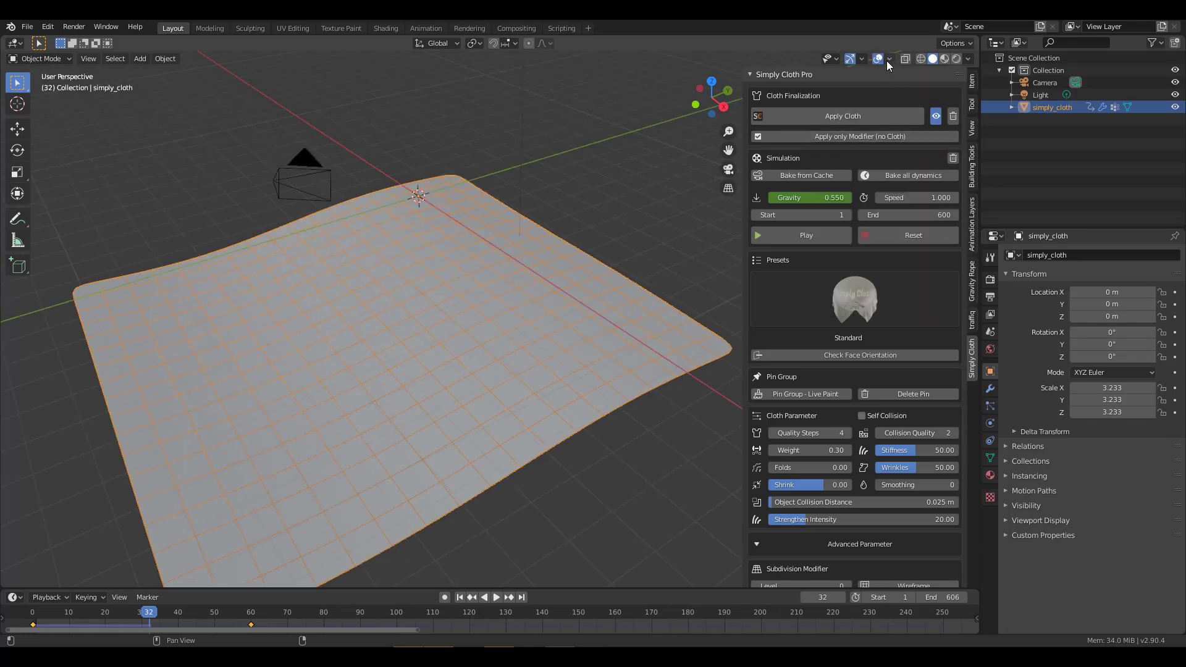
Step: Hide the floor grid and the wireframe overlay in the viewport
{"action": "left_click", "coordinate": [889, 58]}
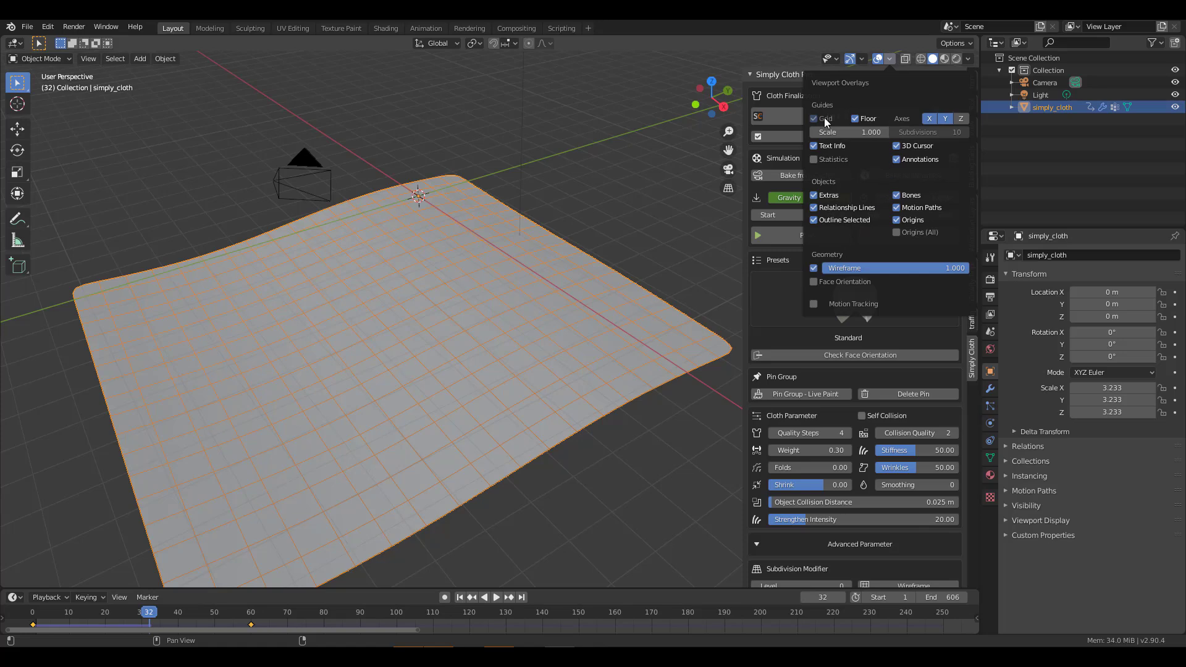
{"action": "left_click", "coordinate": [855, 118]}
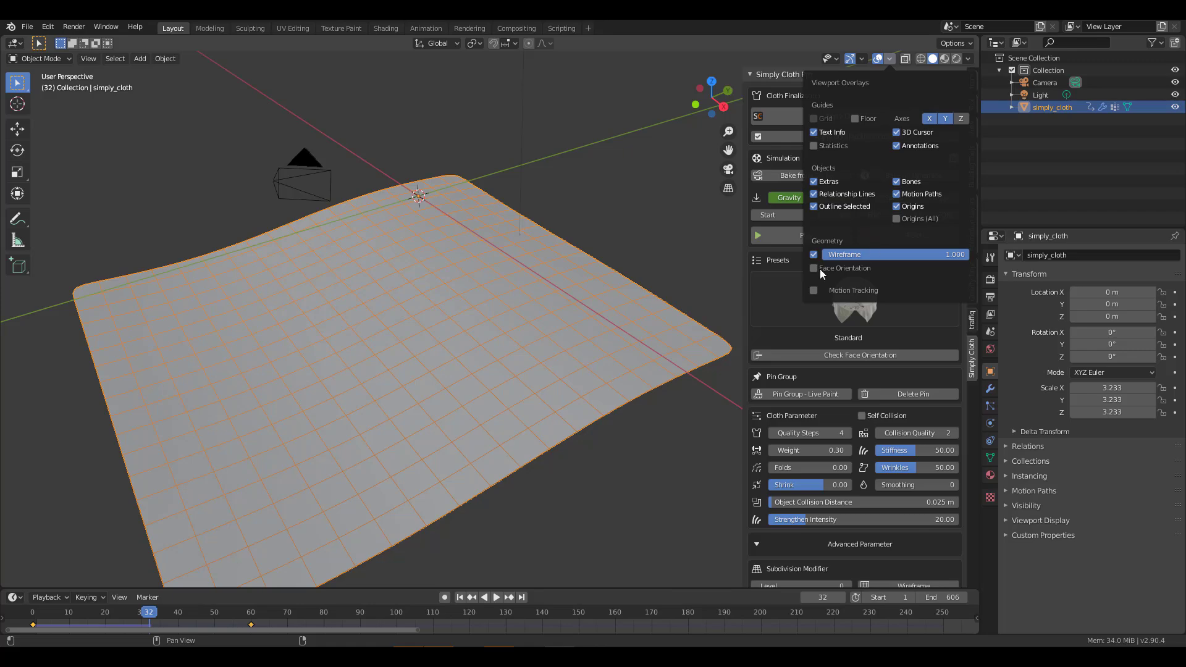
{"action": "middle_click_drag", "start_coordinate": [350, 410], "coordinate": [421, 443]}
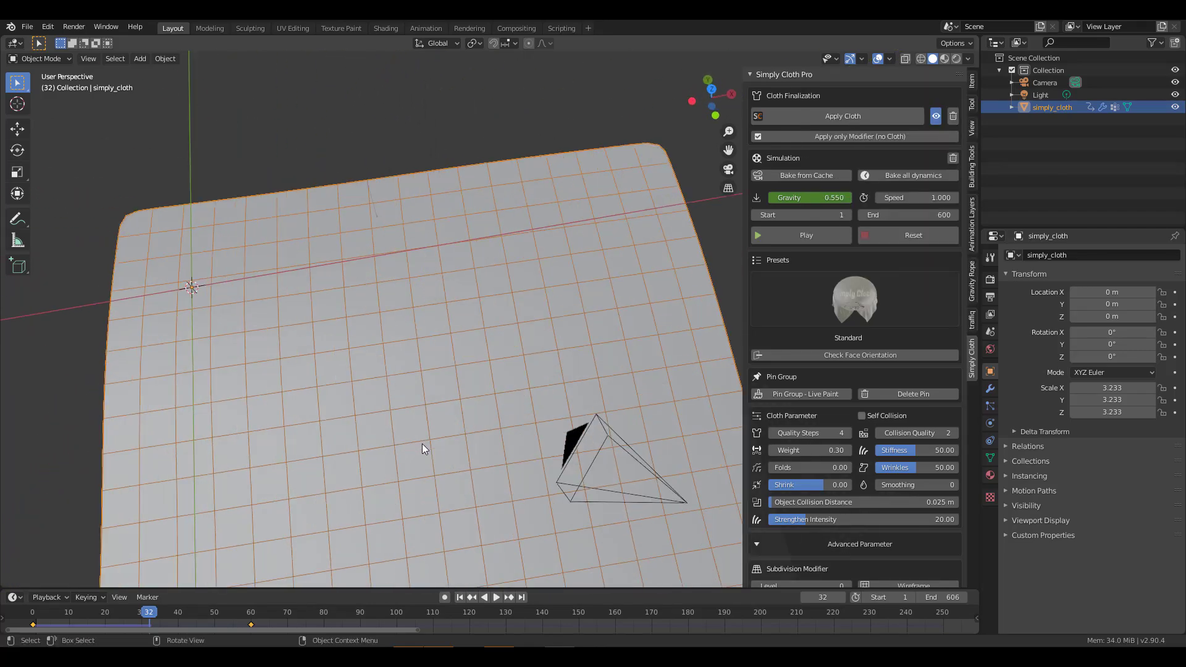
{"action": "scroll", "coordinate": [528, 332], "scroll_direction": "down", "scroll_amount": 4}
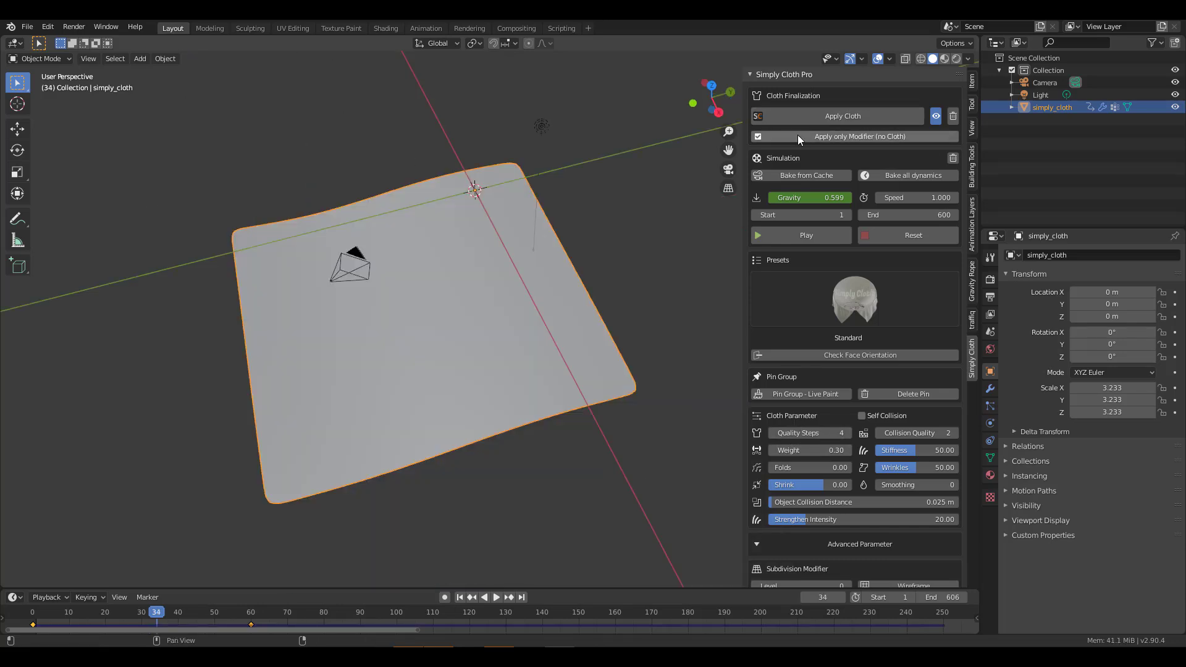
Step: Apply the sewn cloth as final geometry and finish the mesh editing that opens with it
{"action": "left_click", "coordinate": [841, 119]}
{"action": "middle_click_drag", "start_coordinate": [537, 315], "coordinate": [494, 334]}
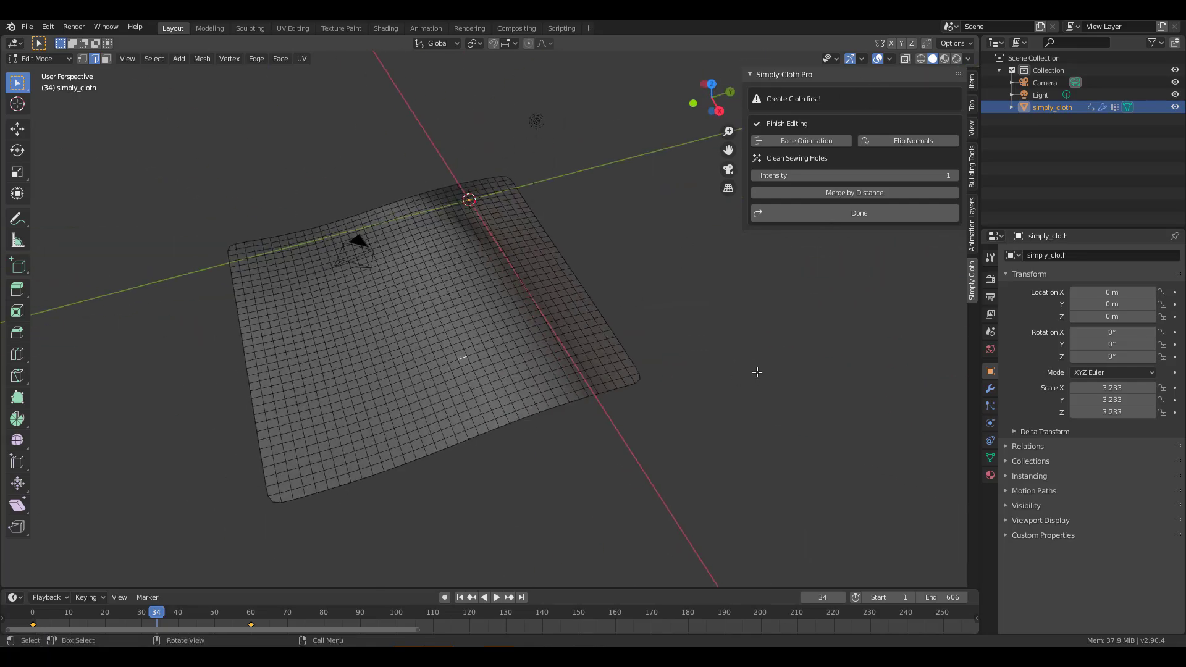
{"action": "left_click", "coordinate": [857, 213]}
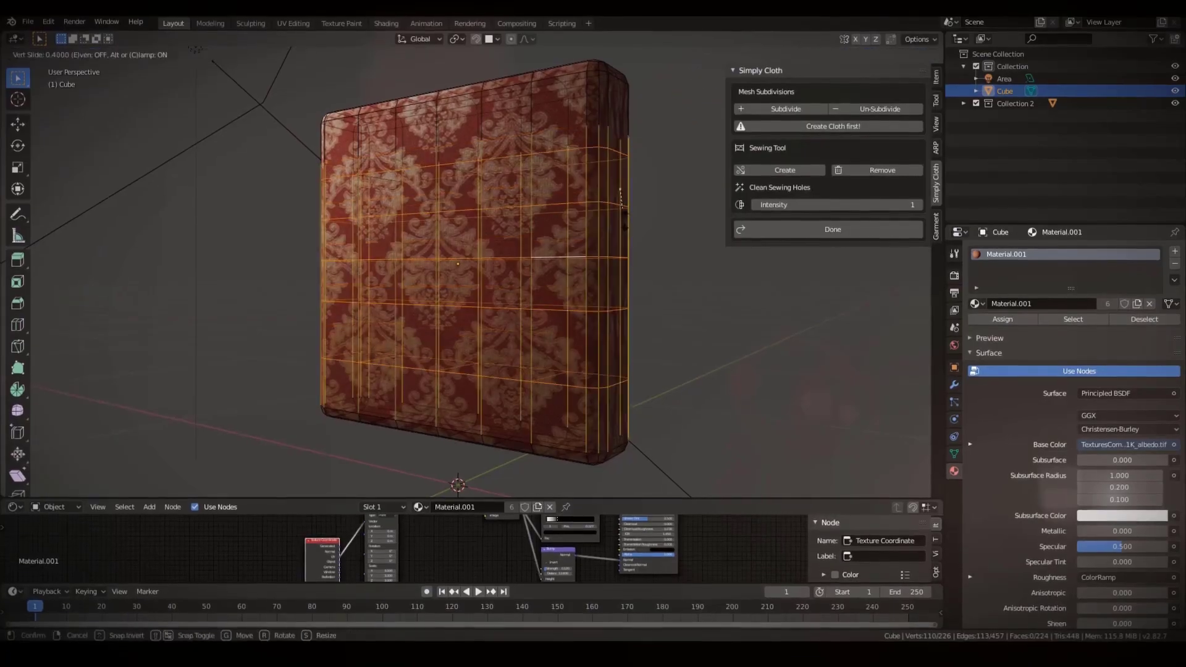
{"action": "middle_click_drag", "start_coordinate": [587, 247], "coordinate": [531, 265]}
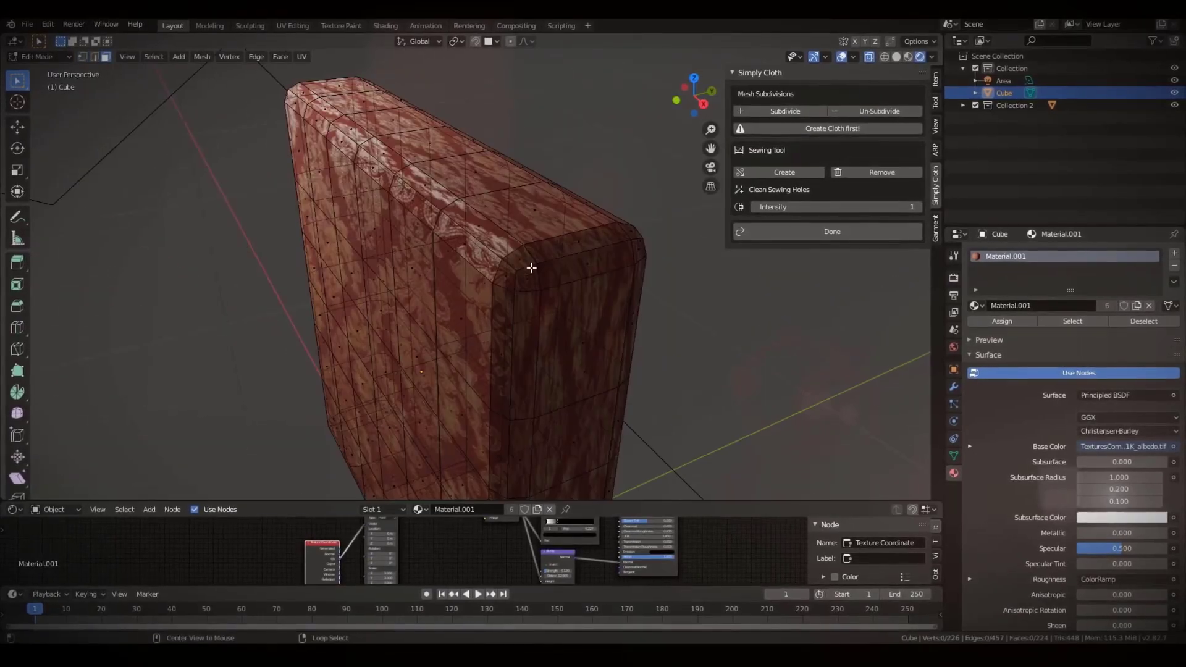
Step: Turn the upholstered cube into cloth and create new pins on its front face
{"action": "left_click", "coordinate": [642, 250], "text": "alt"}
{"action": "left_click", "coordinate": [815, 126]}
{"action": "middle_click_drag", "start_coordinate": [657, 218], "coordinate": [643, 185]}
{"action": "left_click", "coordinate": [837, 171]}
{"action": "middle_click_drag", "start_coordinate": [667, 247], "coordinate": [679, 246]}
{"action": "key", "text": "alt+a"}
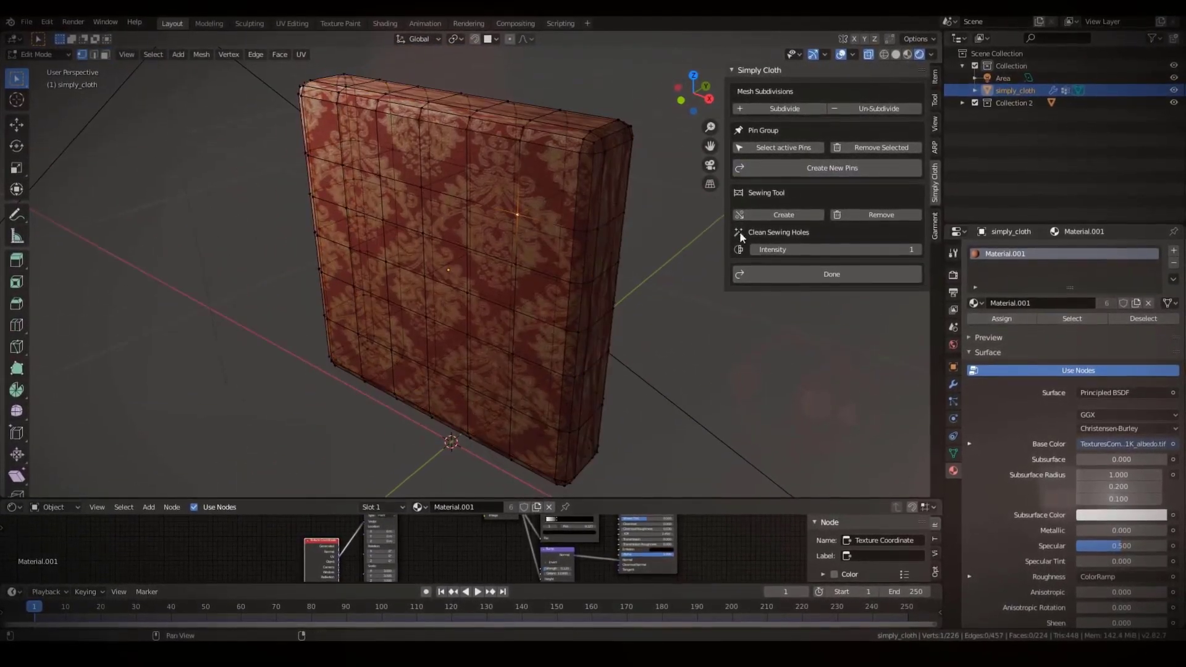
Step: Finish the cushion's mesh editing, give it the Pressure preset and reveal its advanced parameters
{"action": "left_click", "coordinate": [803, 276]}
{"action": "left_click", "coordinate": [824, 256]}
{"action": "left_click", "coordinate": [270, 427]}
{"action": "scroll", "coordinate": [832, 370], "scroll_direction": "down", "scroll_amount": 3}
{"action": "scroll", "coordinate": [833, 381], "scroll_direction": "down", "scroll_amount": 1}
{"action": "left_click", "coordinate": [834, 354]}
{"action": "scroll", "coordinate": [830, 371], "scroll_direction": "down", "scroll_amount": 2}
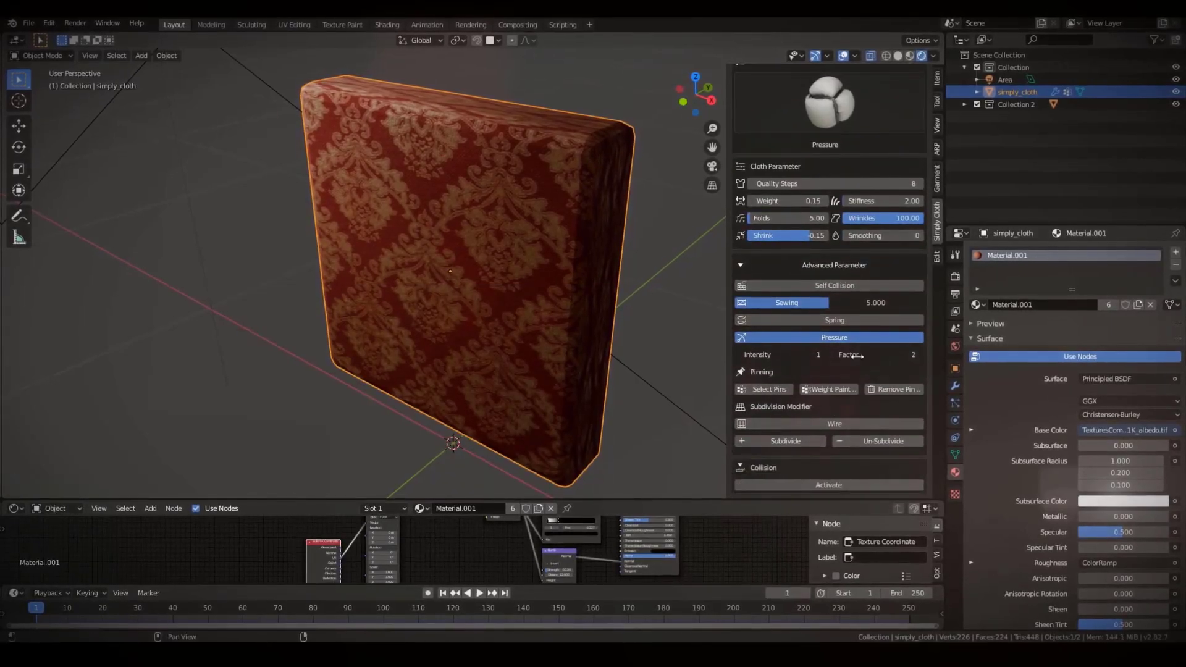
Step: Show the cushion's wire, subdivide it twice and start the cloth simulation
{"action": "left_click", "coordinate": [808, 424]}
{"action": "left_click", "coordinate": [790, 441]}
{"action": "left_click", "coordinate": [790, 441]}
{"action": "left_click", "coordinate": [791, 441]}
{"action": "scroll", "coordinate": [796, 172], "scroll_direction": "up", "scroll_amount": 6}
{"action": "left_click", "coordinate": [796, 172]}
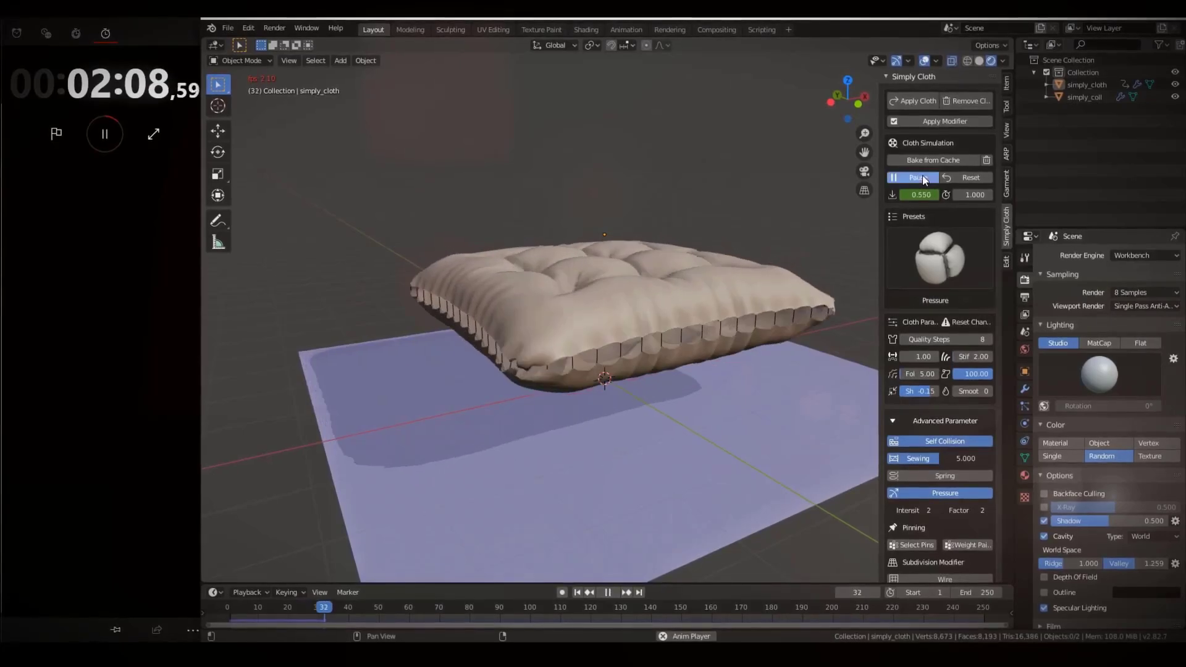
Step: Switch the pillow scene's viewport lighting from Studio to MatCap and apply the olive-green matcap
{"action": "mouse_move", "coordinate": [865, 296]}
{"action": "middle_mouse_down"}
{"action": "mouse_move", "coordinate": [820, 311]}
{"action": "mouse_move", "coordinate": [643, 310]}
{"action": "mouse_move", "coordinate": [772, 334]}
{"action": "middle_mouse_up"}
{"action": "left_click", "coordinate": [1100, 375]}
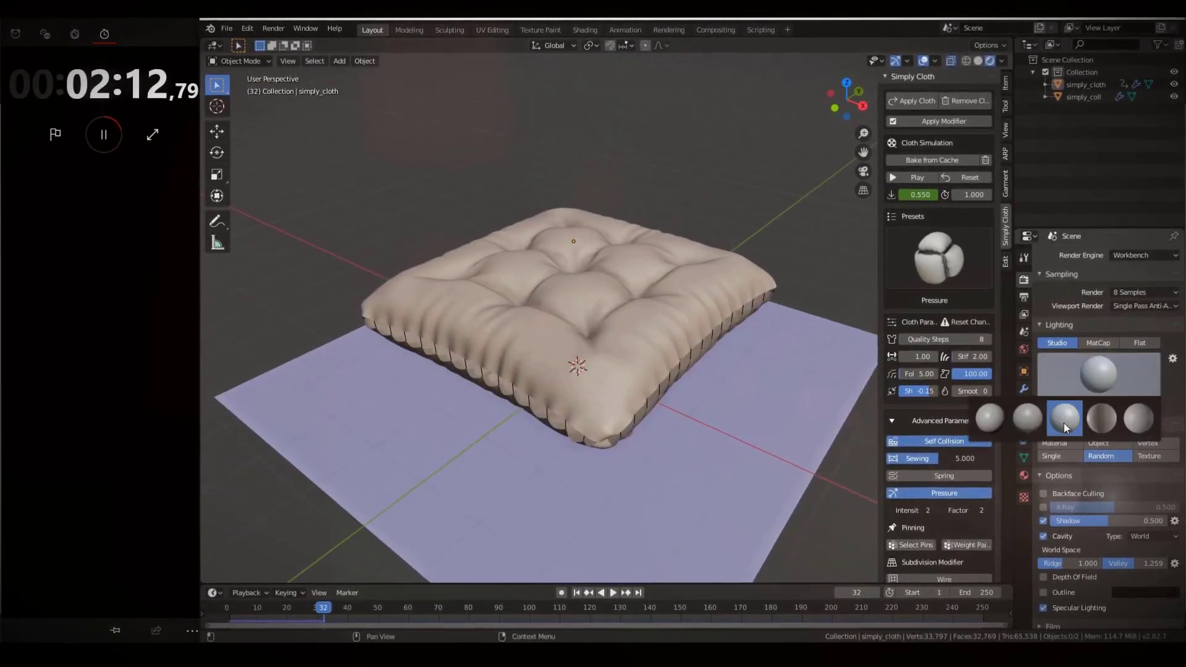
{"action": "left_click", "coordinate": [1108, 343]}
{"action": "left_click", "coordinate": [1098, 373]}
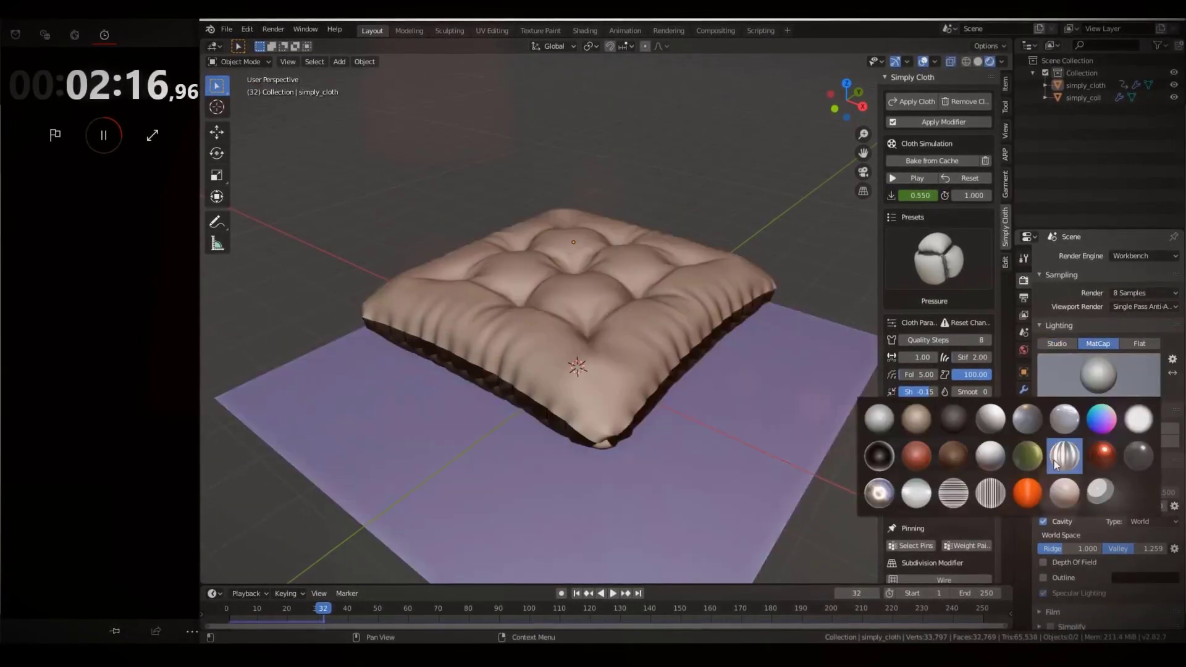
{"action": "left_click", "coordinate": [1027, 456]}
{"action": "middle_click_drag", "start_coordinate": [772, 358], "coordinate": [940, 359]}
Step: Try the glossy red, orange and pale matcaps on the pillow, and finish with the starburst-highlight matcap
{"action": "left_click", "coordinate": [1098, 374]}
{"action": "left_click", "coordinate": [1102, 454]}
{"action": "left_click", "coordinate": [1099, 374]}
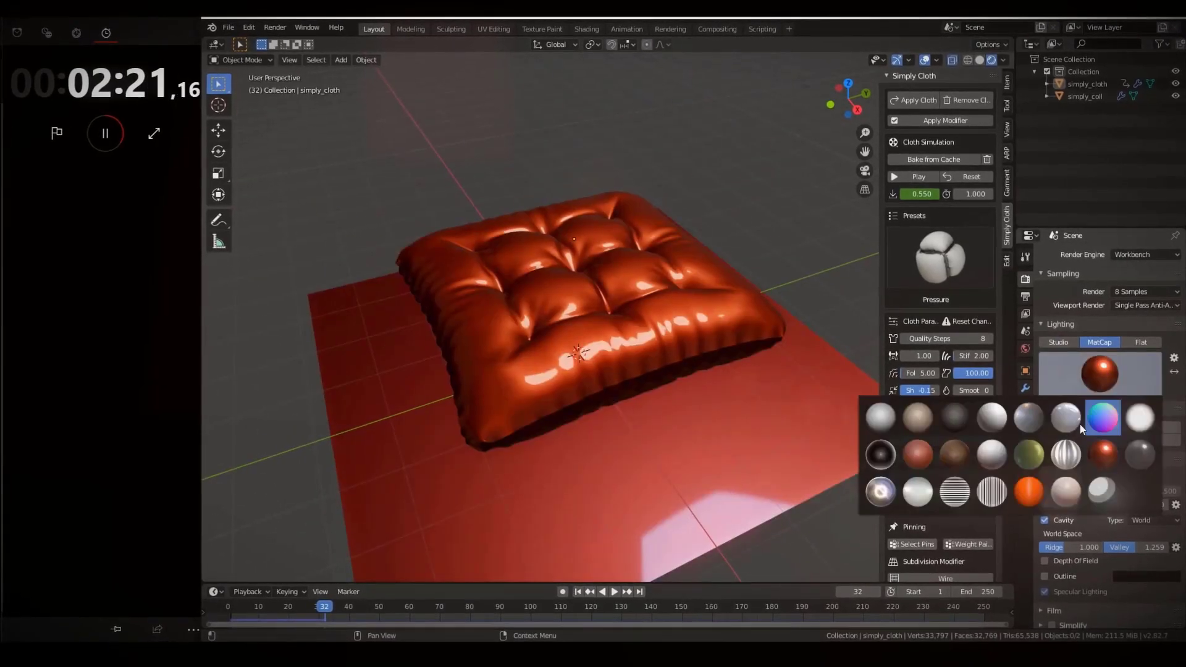
{"action": "left_click", "coordinate": [1028, 493]}
{"action": "left_click", "coordinate": [1098, 374]}
{"action": "left_click", "coordinate": [916, 492]}
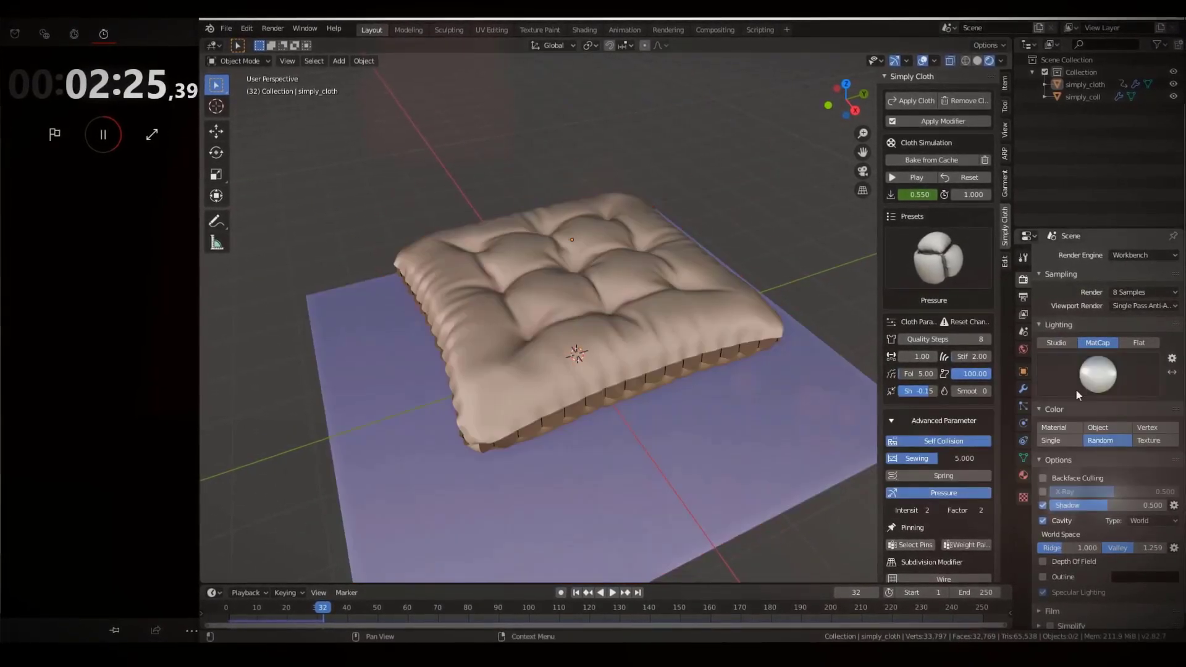
{"action": "left_click", "coordinate": [1098, 374]}
{"action": "left_click", "coordinate": [880, 493]}
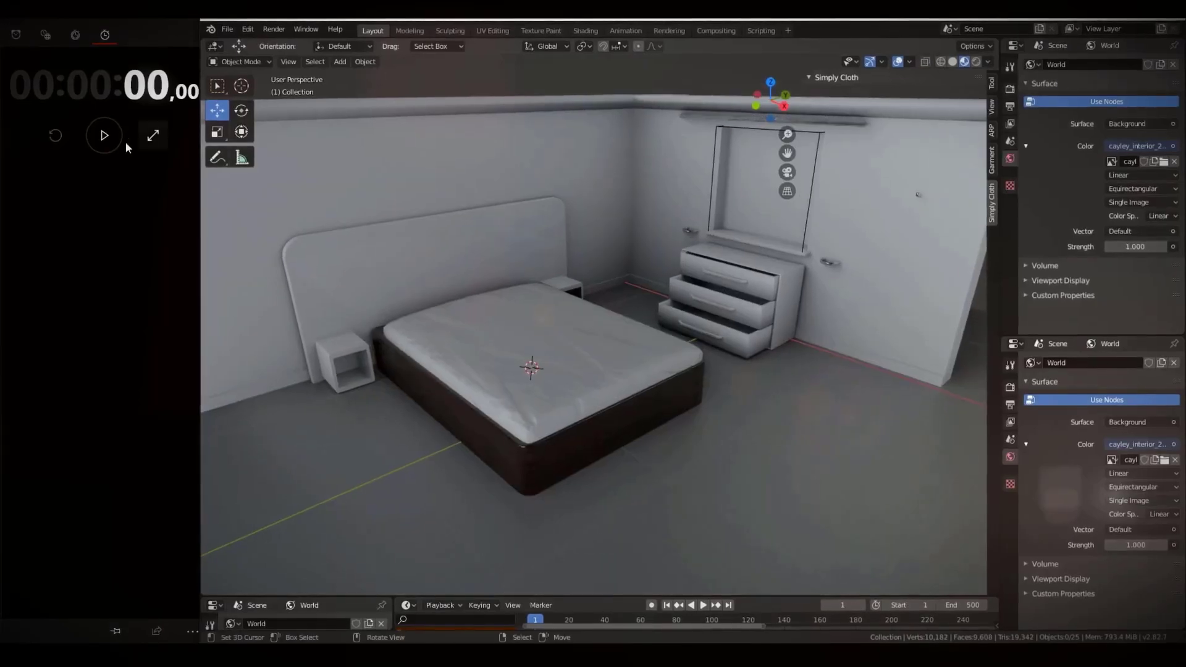
Step: Add a plane to the bedroom, scale it larger than the mattress and place it above the bed
{"action": "middle_click_drag", "start_coordinate": [669, 383], "coordinate": [549, 347]}
{"action": "key", "text": "shift+a"}
{"action": "left_click", "coordinate": [643, 366]}
{"action": "key", "text": "s"}
{"action": "left_click", "coordinate": [682, 358]}
{"action": "key", "text": "g"}
{"action": "left_click", "coordinate": [766, 257]}
{"action": "middle_click_drag", "start_coordinate": [682, 358], "coordinate": [695, 395]}
Step: Assign the blue fabric Material.001 to the plane and create cloth from it
{"action": "left_click", "coordinate": [1032, 415]}
{"action": "left_click", "coordinate": [964, 528]}
{"action": "left_click", "coordinate": [911, 100]}
{"action": "middle_click_drag", "start_coordinate": [766, 259], "coordinate": [735, 266]}
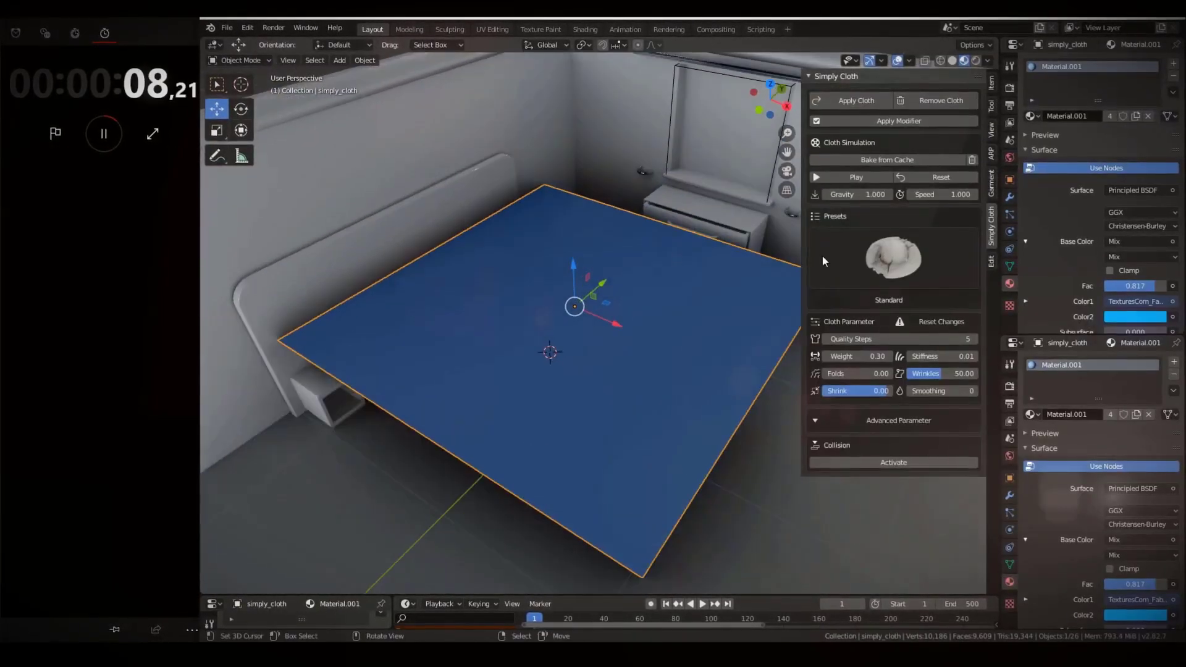
Step: Apply the Leather preset to the blue sheet and replace it with the Denim preset
{"action": "left_click", "coordinate": [865, 263]}
{"action": "left_click", "coordinate": [735, 345]}
{"action": "left_click", "coordinate": [832, 269]}
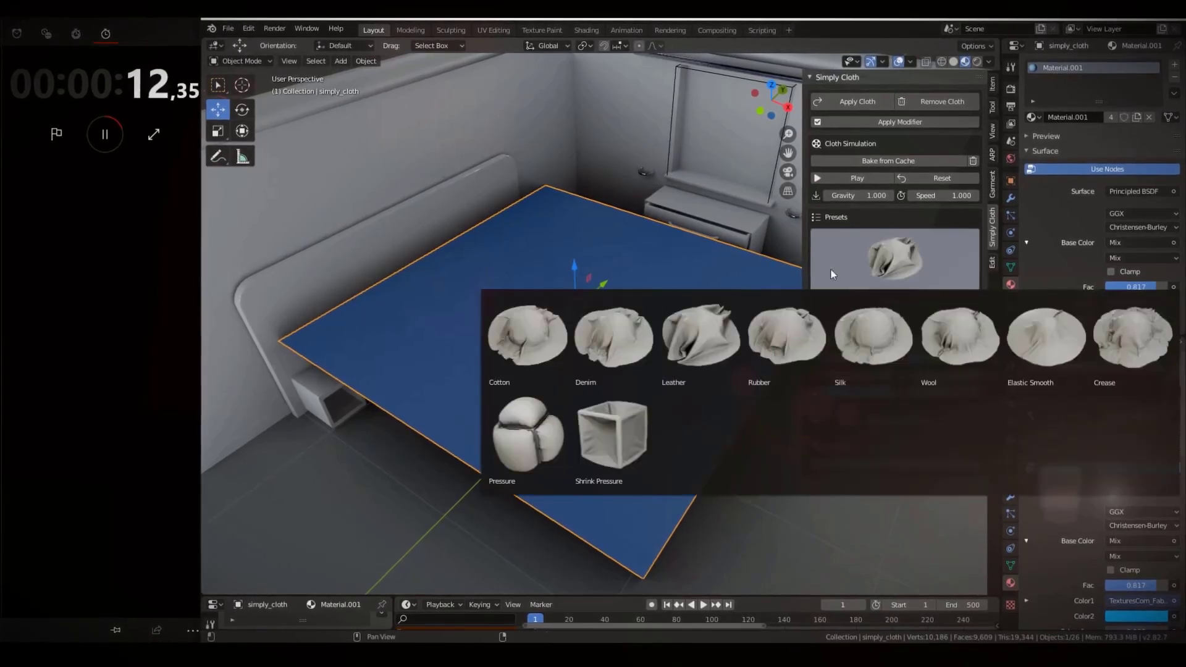
{"action": "left_click", "coordinate": [618, 346]}
Step: Subdivide the blue sheet's mesh into 1,024 faces and finish editing
{"action": "middle_click_drag", "start_coordinate": [618, 355], "coordinate": [657, 338]}
{"action": "key", "text": "Tab"}
{"action": "left_click", "coordinate": [854, 116]}
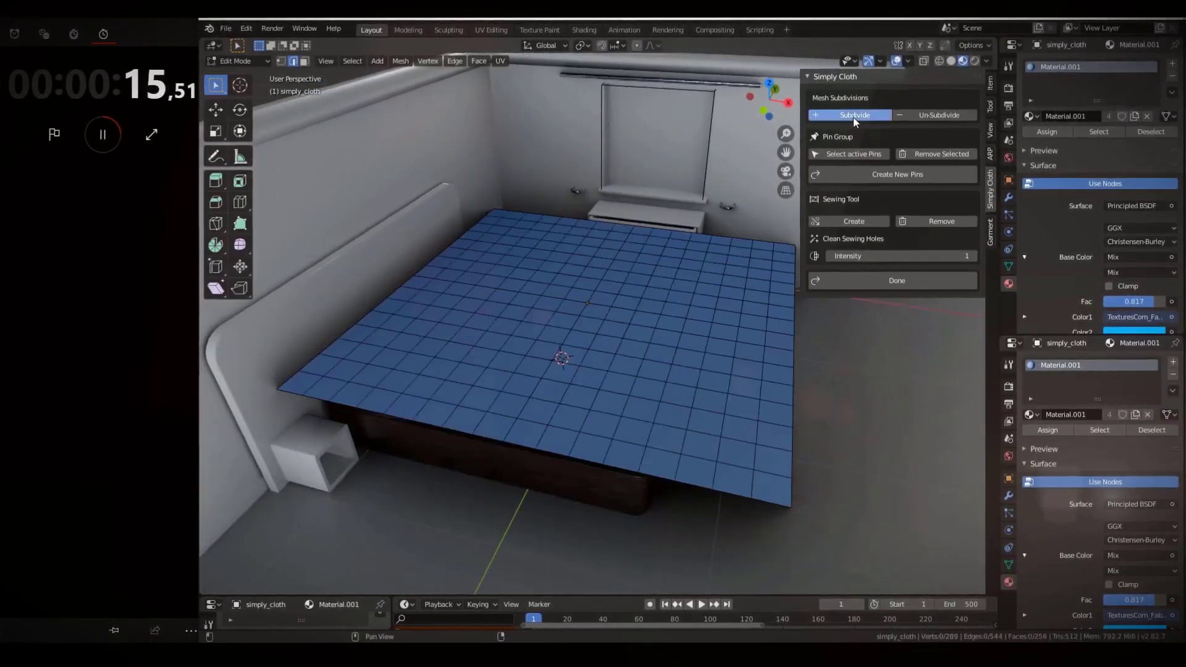
{"action": "left_click", "coordinate": [881, 281]}
Step: In front view, rotate the sheet to a steep tilt and move it up above the bed
{"action": "key", "text": "KP_1"}
{"action": "key", "text": "r"}
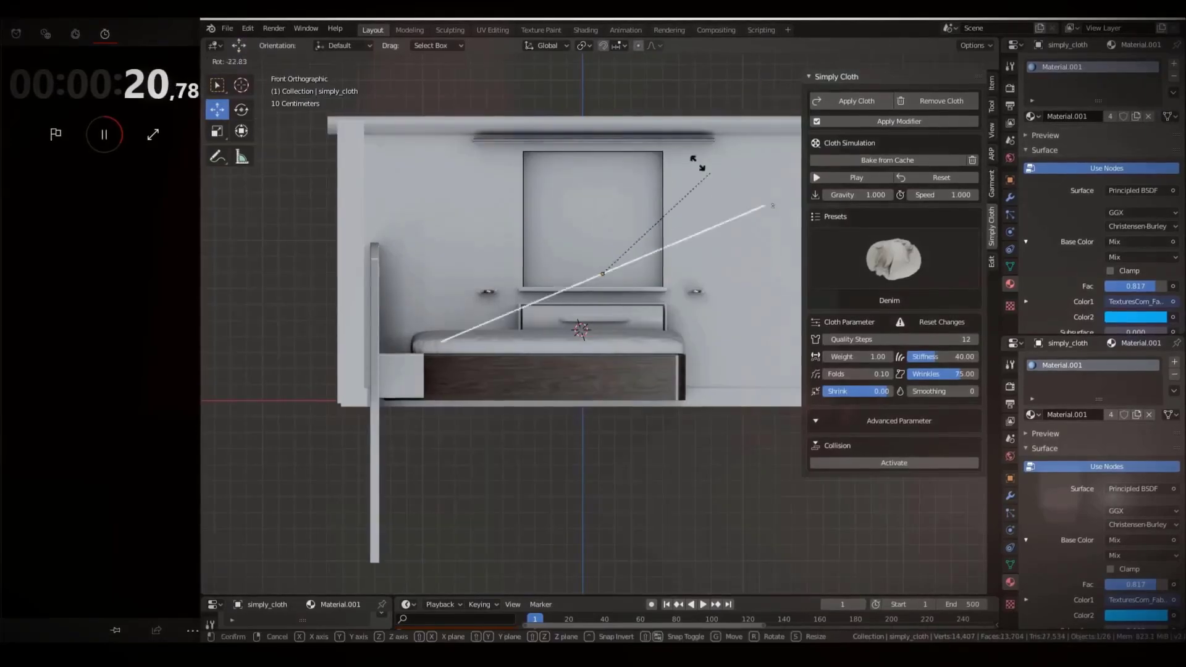
{"action": "left_click", "coordinate": [679, 154]}
{"action": "key", "text": "g"}
{"action": "left_click", "coordinate": [661, 60]}
{"action": "middle_click_drag", "start_coordinate": [661, 93], "coordinate": [686, 161]}
Step: Check the mattress's collision, and freely rotate the sheet and move it by -0.0021, 0.0312 and 0.0801 m
{"action": "left_click", "coordinate": [643, 352]}
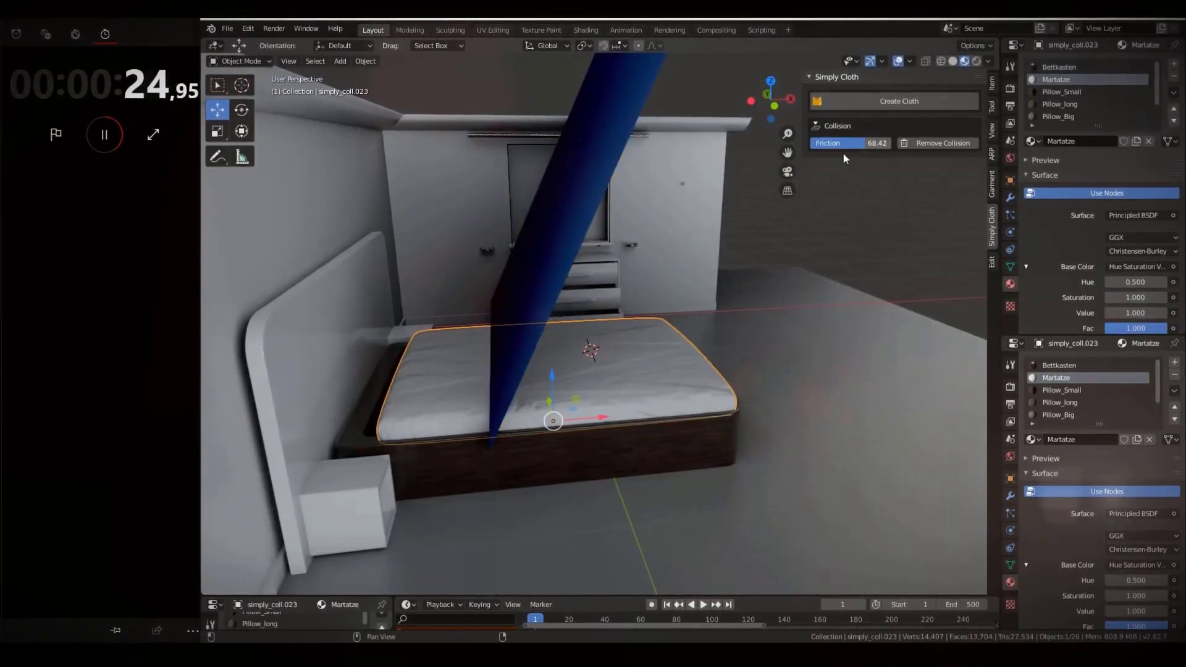
{"action": "left_click", "coordinate": [559, 204]}
{"action": "middle_click_drag", "start_coordinate": [559, 216], "coordinate": [618, 252]}
{"action": "key", "text": "r"}
{"action": "key", "text": "r"}
{"action": "left_click", "coordinate": [569, 264]}
{"action": "key", "text": "g"}
{"action": "left_click", "coordinate": [566, 248]}
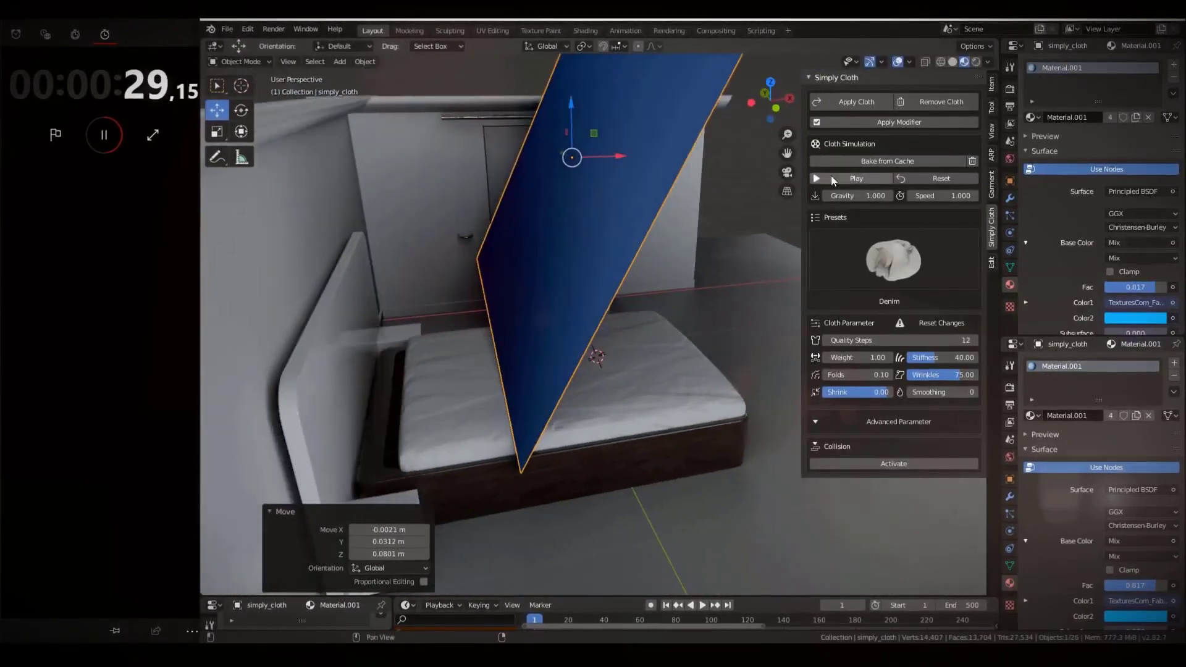
Step: Enable self collision for the Denim sheet and simulate it to frame 10
{"action": "left_click", "coordinate": [899, 421]}
{"action": "left_click", "coordinate": [860, 178]}
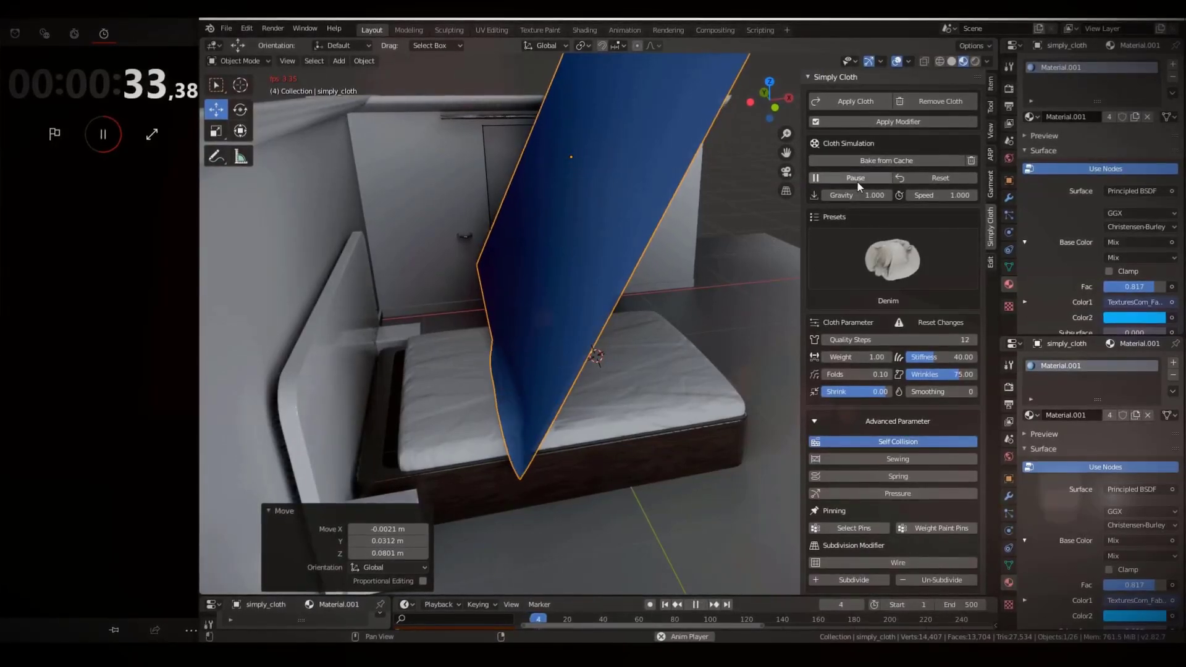
{"action": "left_click", "coordinate": [855, 178]}
Step: Set the sheet's stiffness to 60 and wrinkles to 95, and continue the simulation to frame 28
{"action": "left_click", "coordinate": [945, 375]}
{"action": "type", "text": "9"}
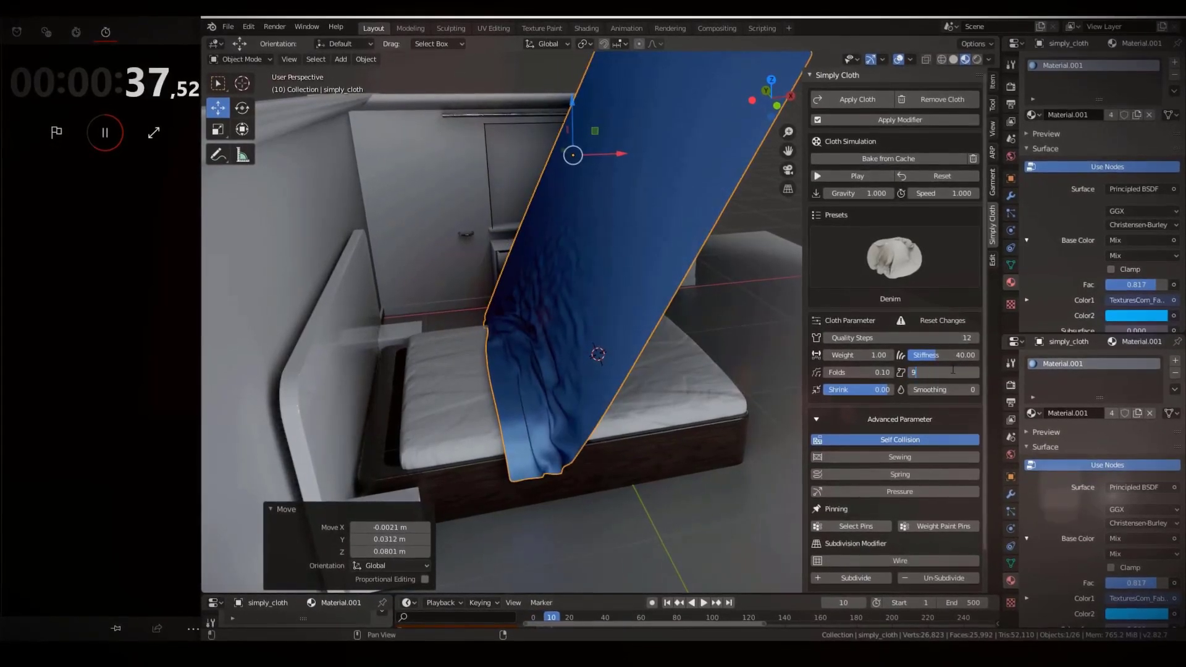
{"action": "left_click", "coordinate": [876, 181]}
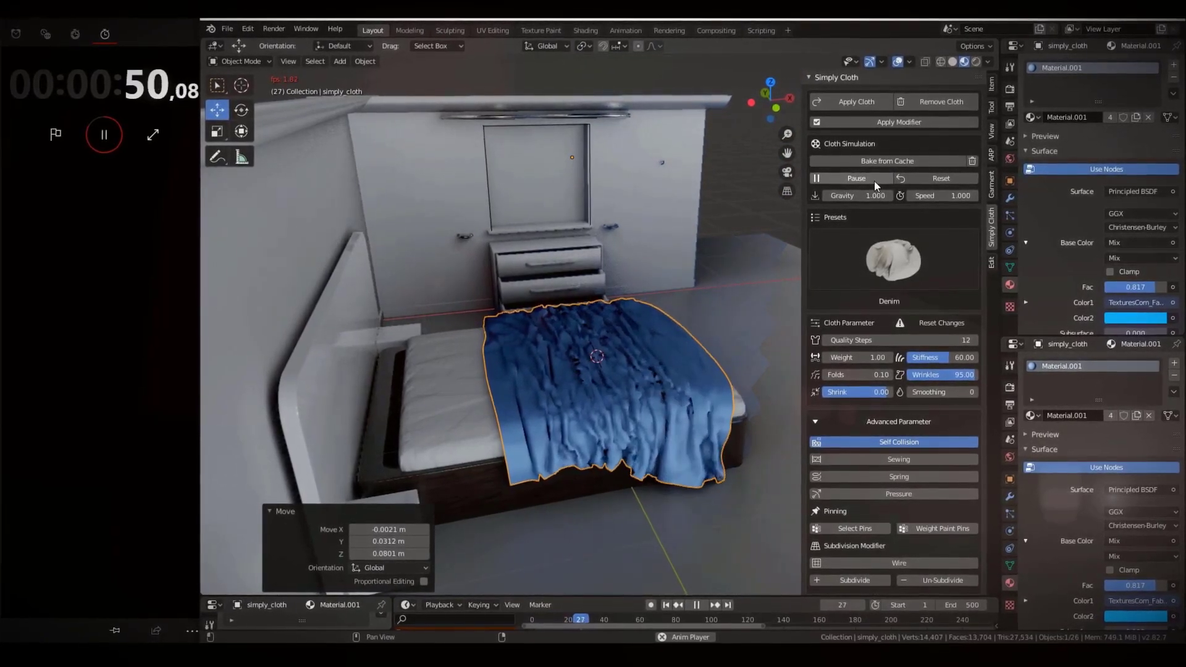
{"action": "left_click", "coordinate": [874, 181]}
Step: Apply the Crease preset to the draped blanket and continue the simulation to about frame 39
{"action": "middle_click_drag", "start_coordinate": [602, 361], "coordinate": [515, 387]}
{"action": "scroll", "coordinate": [515, 371], "scroll_direction": "up", "scroll_amount": 3}
{"action": "middle_click_drag", "start_coordinate": [518, 302], "coordinate": [860, 265]}
{"action": "left_click", "coordinate": [889, 259]}
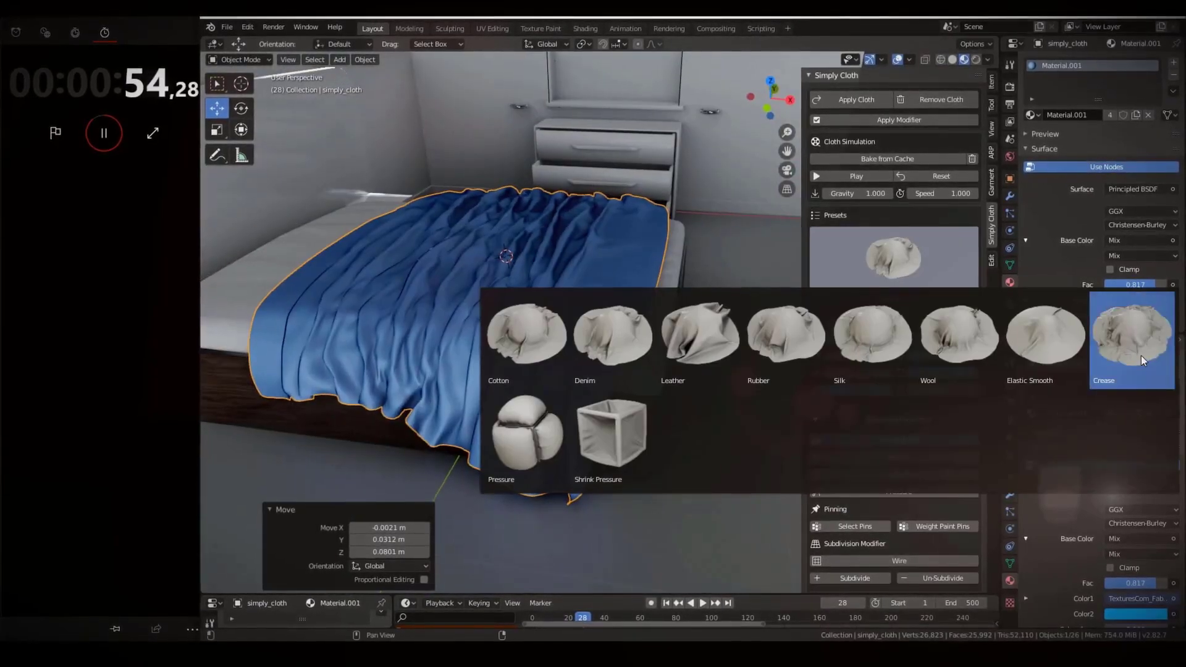
{"action": "left_click", "coordinate": [1140, 354]}
{"action": "left_click", "coordinate": [852, 177]}
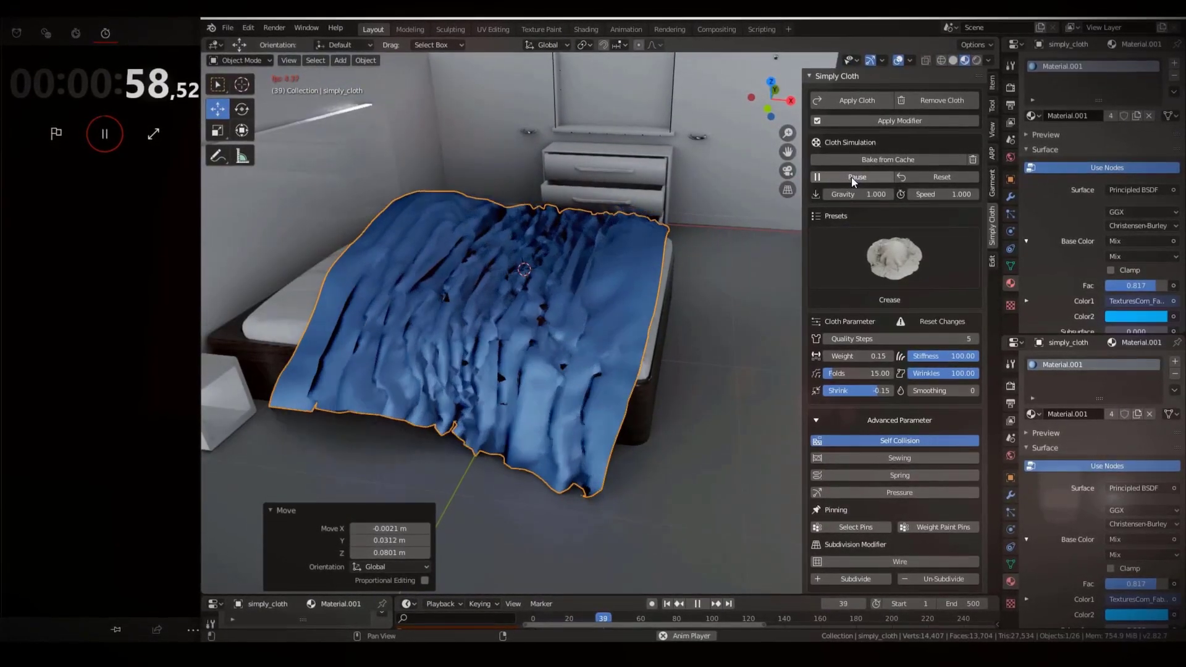
{"action": "left_click", "coordinate": [851, 178]}
{"action": "left_click", "coordinate": [658, 321]}
{"action": "left_click", "coordinate": [591, 278]}
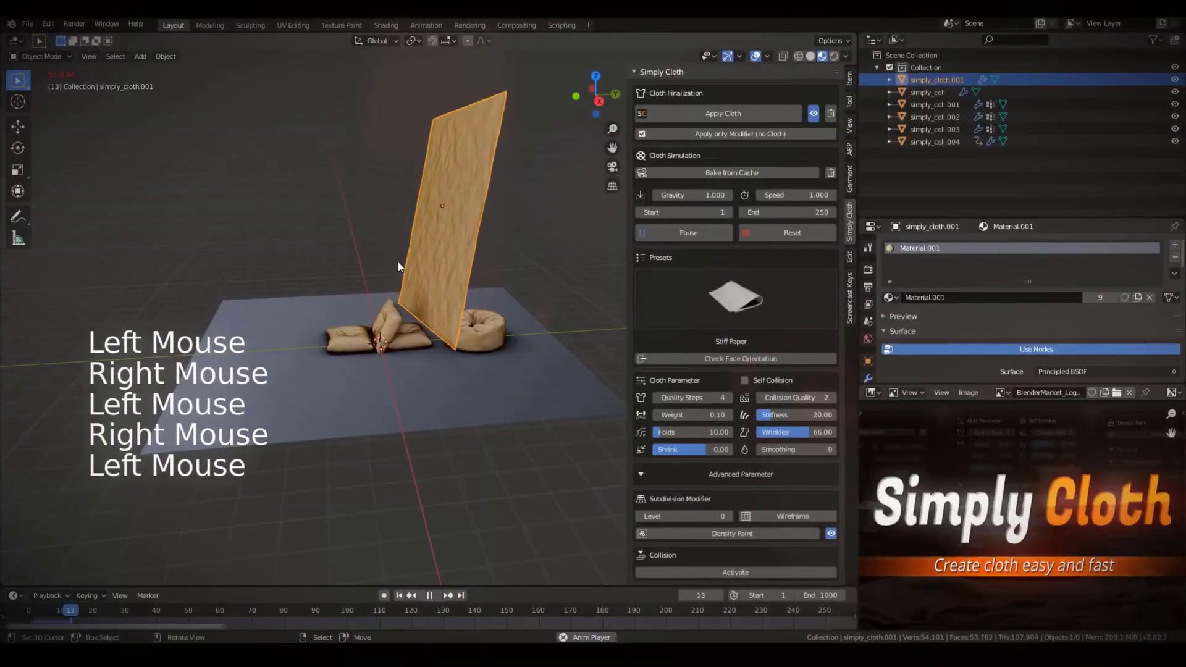
Step: Simulate the Stiff Paper cloth over the cushions to frame 120 and enable self collision
{"action": "middle_click_drag", "start_coordinate": [432, 278], "coordinate": [470, 272]}
{"action": "scroll", "coordinate": [470, 272], "scroll_direction": "up", "scroll_amount": 3}
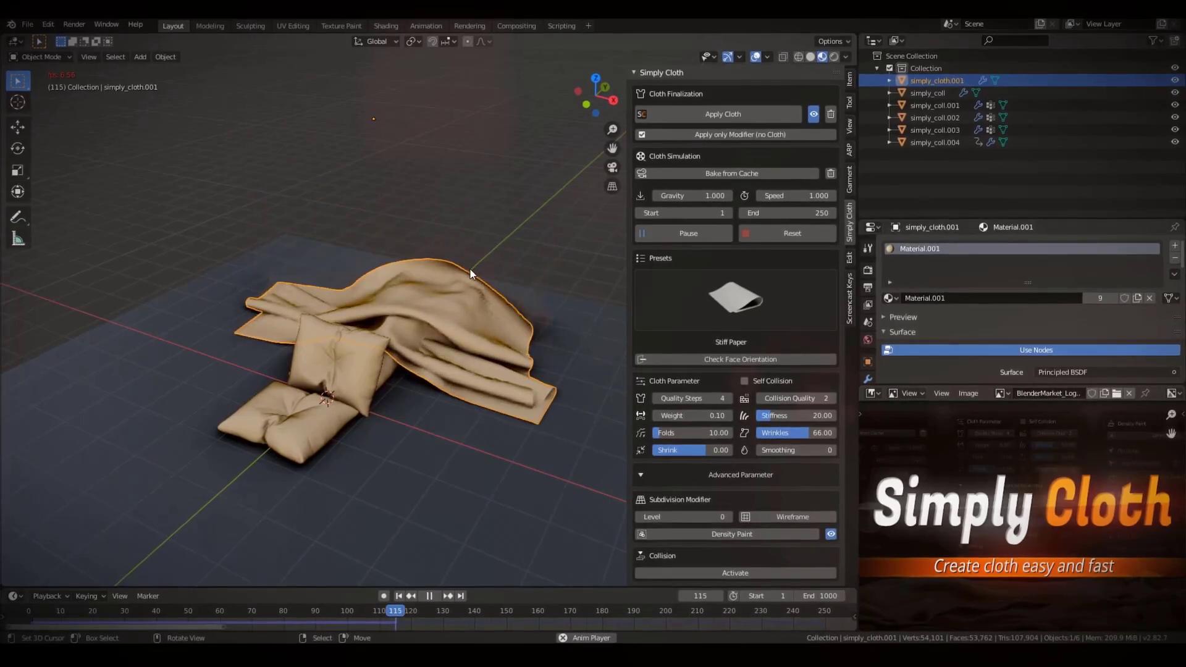
{"action": "left_click", "coordinate": [469, 268]}
{"action": "middle_click_drag", "start_coordinate": [469, 269], "coordinate": [515, 346]}
{"action": "scroll", "coordinate": [516, 346], "scroll_direction": "up", "scroll_amount": 4}
{"action": "left_click", "coordinate": [441, 409]}
{"action": "middle_click_drag", "start_coordinate": [440, 409], "coordinate": [399, 373], "text": "shift"}
{"action": "middle_click_drag", "start_coordinate": [398, 374], "coordinate": [409, 389]}
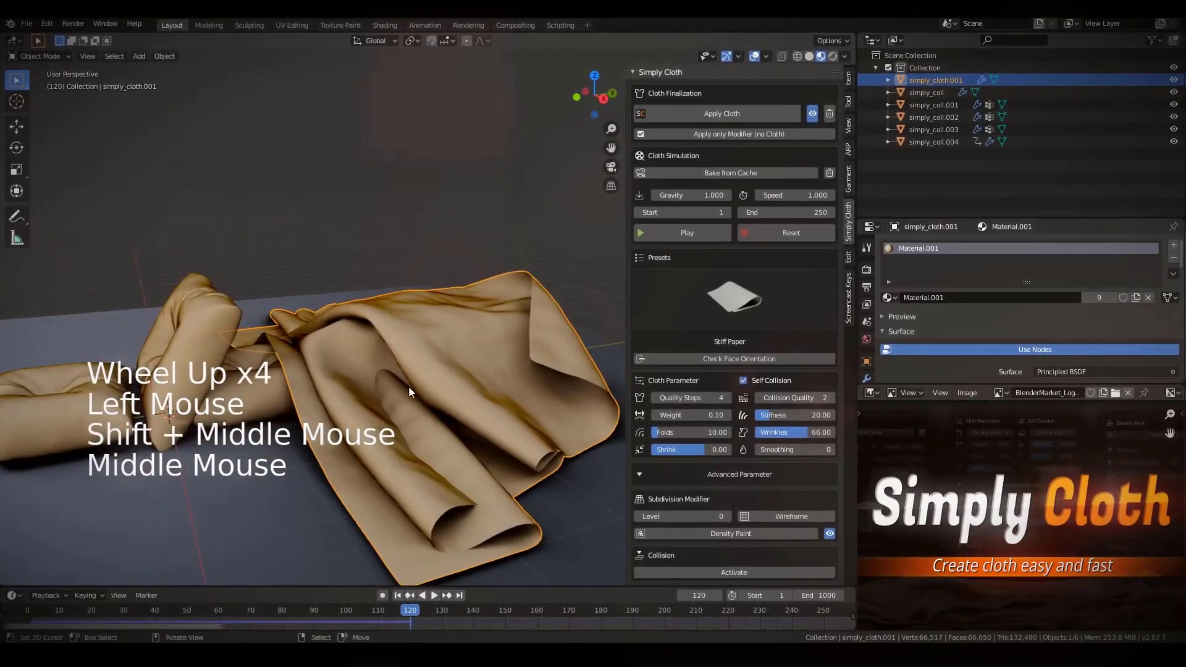
Step: Reset the simulation, apply the Crumple Paper preset and simulate the cloth falling onto the cushions
{"action": "left_click", "coordinate": [792, 233]}
{"action": "left_click", "coordinate": [759, 314]}
{"action": "left_click", "coordinate": [1048, 476]}
{"action": "left_click", "coordinate": [710, 233]}
{"action": "scroll", "coordinate": [469, 259], "scroll_direction": "down", "scroll_amount": 2}
{"action": "middle_click_drag", "start_coordinate": [470, 259], "coordinate": [458, 243]}
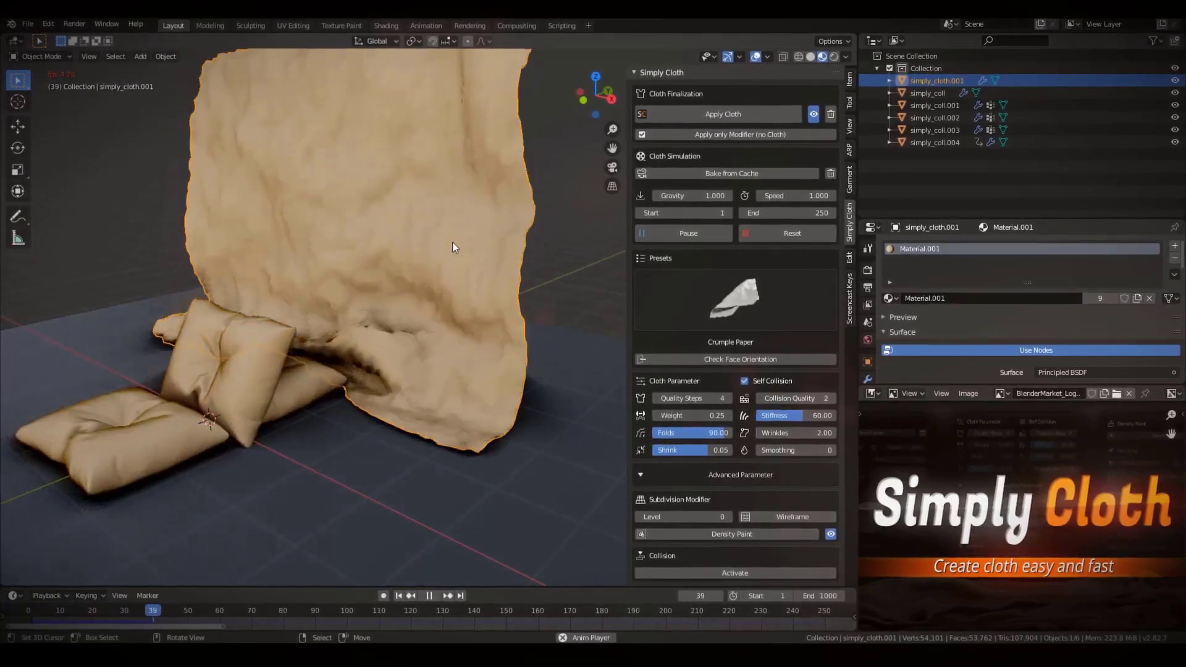
{"action": "left_click", "coordinate": [647, 231]}
Step: Apply the Standard preset to the cloth above the cushions and simulate it to frame 38
{"action": "mouse_move", "coordinate": [462, 295]}
{"action": "middle_mouse_down"}
{"action": "mouse_move", "coordinate": [587, 288]}
{"action": "mouse_move", "coordinate": [485, 296]}
{"action": "middle_mouse_up"}
{"action": "left_click", "coordinate": [765, 302]}
{"action": "left_click", "coordinate": [1132, 481]}
{"action": "left_click", "coordinate": [675, 233]}
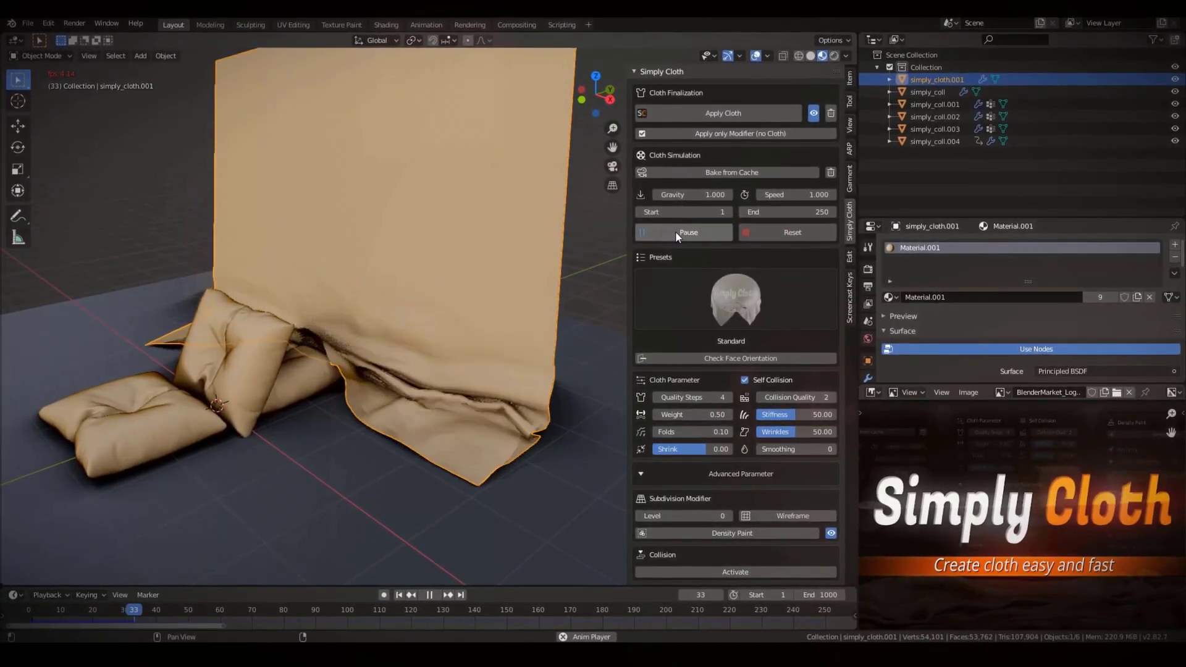
{"action": "left_click", "coordinate": [676, 232]}
{"action": "middle_click_drag", "start_coordinate": [396, 321], "coordinate": [700, 332]}
{"action": "scroll", "coordinate": [422, 337], "scroll_direction": "down", "scroll_amount": 5}
{"action": "scroll", "coordinate": [469, 259], "scroll_direction": "up", "scroll_amount": 2}
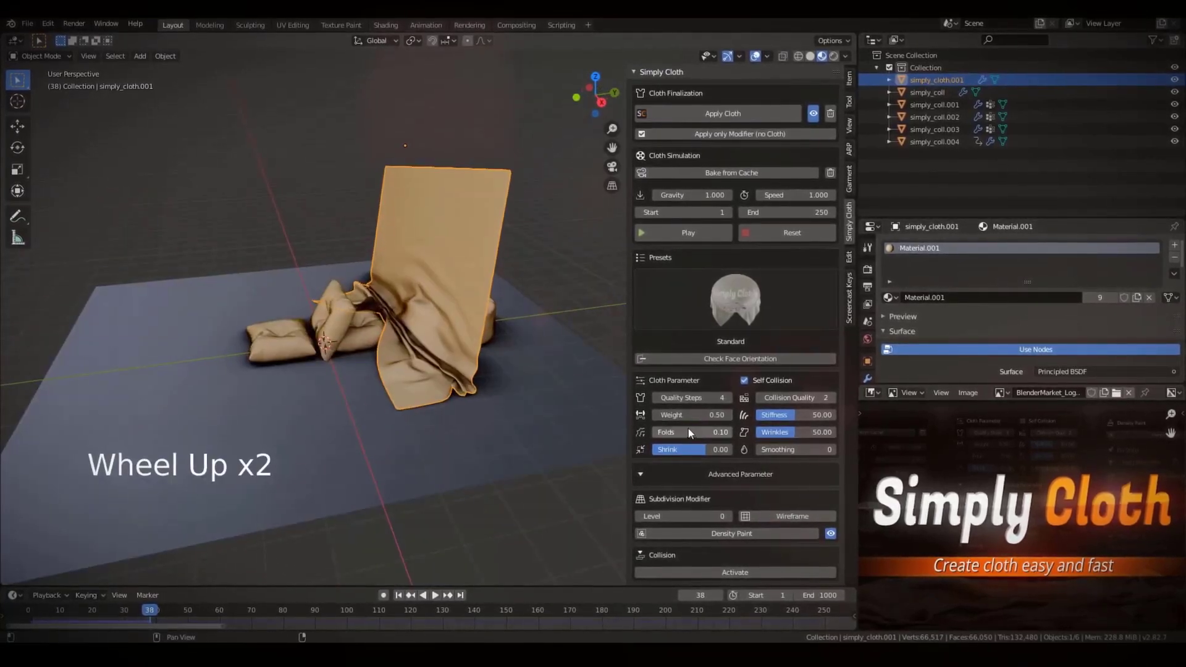